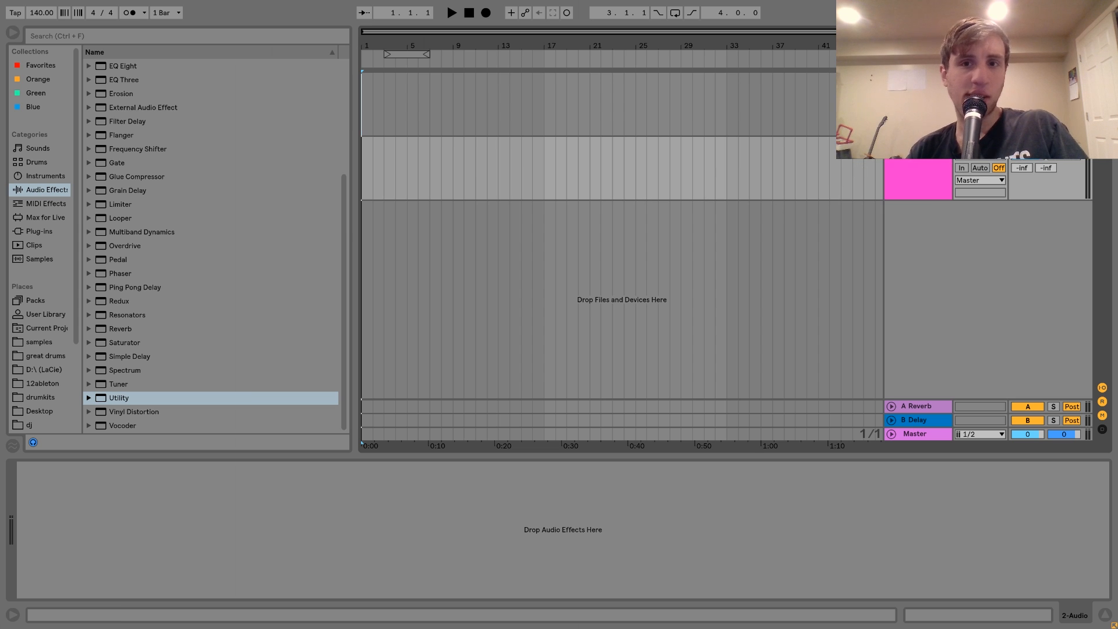
Set the project tempo to 125 BPM and select the MIDI track.
key("Up")
key("Return")
In the samples folder, expand the MIKE_VALE_TECH_HOUSE_EDGE pack and its MVA_SOUNDS_&_FX folder.
left_click(38, 342)
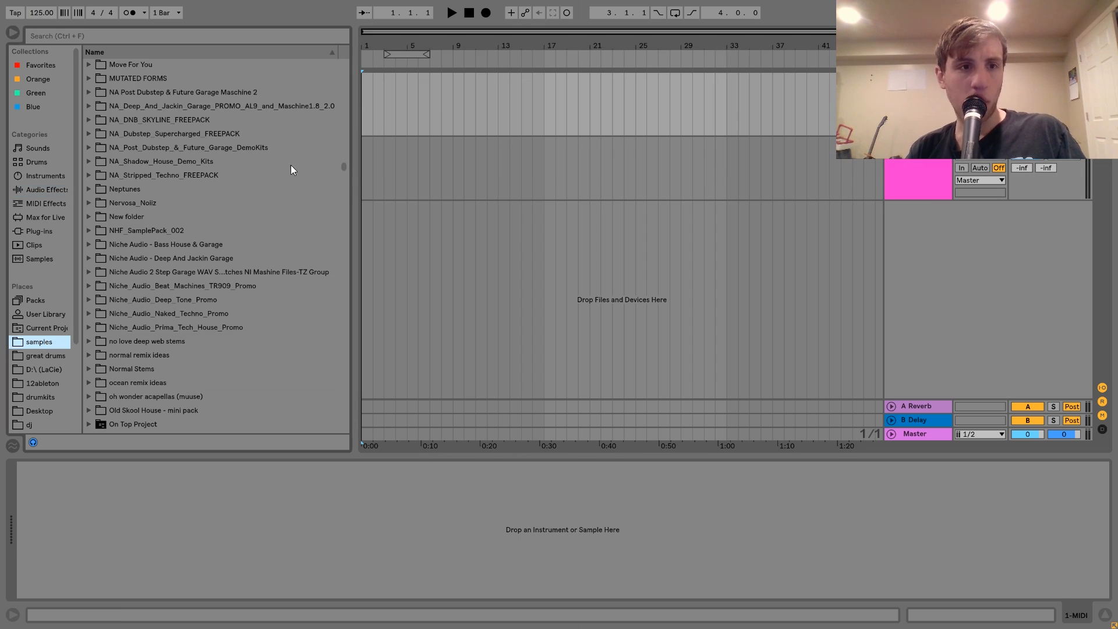
scroll(295, 172, "down", 10)
scroll(295, 170, "up", 5)
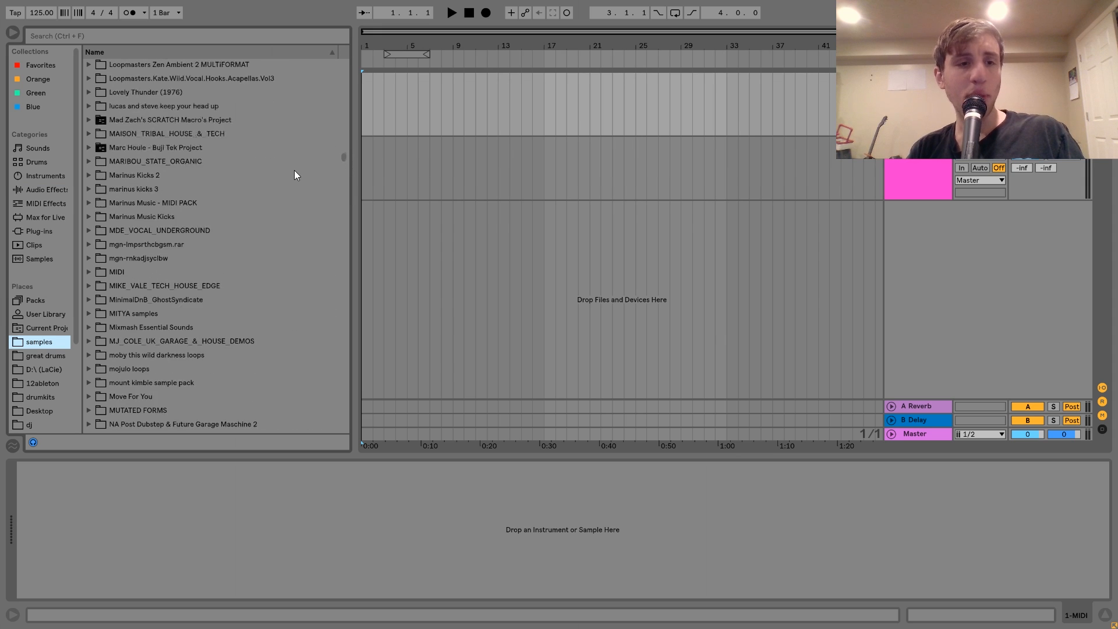
left_click(148, 272)
key("Right")
key("Down")
Expand the MVA_DRUM_HITS folder and the MVA_KICKS folder inside it.
key("Down")
key("Down")
key("Down")
key("Right")
key("Down")
key("Down")
key("Down")
key("Right")
key("Down")
key("Down")
key("Down")
key("Down")
key("Right")
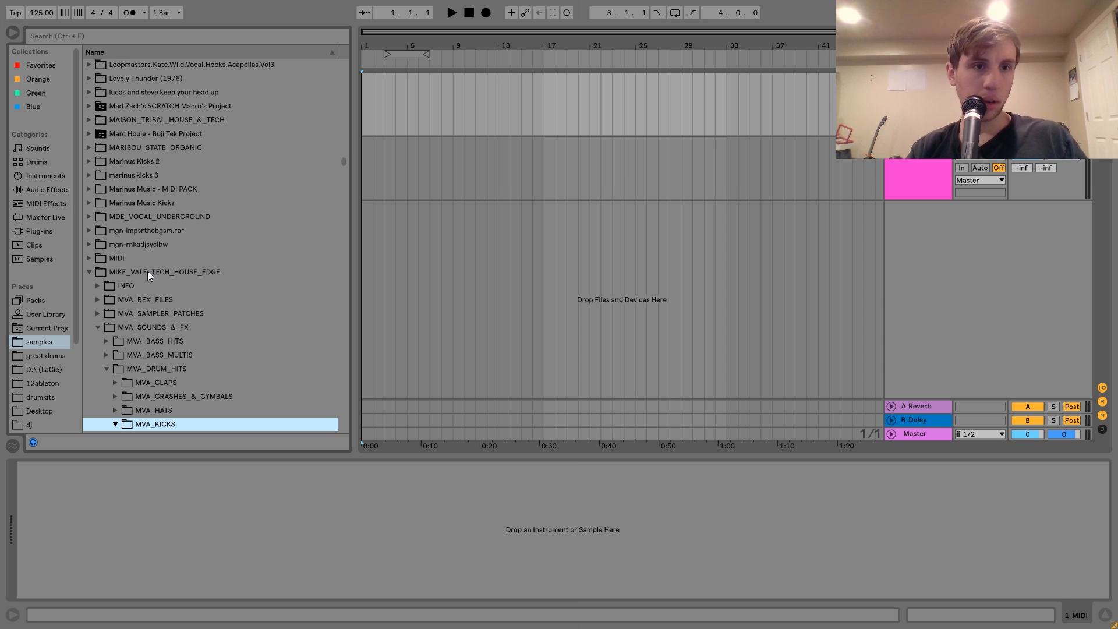
Audition the kick samples MVA_Kick_01 through MVA_Kick_06, going back over some of them to compare.
key("Down")
key("Down")
key("Down")
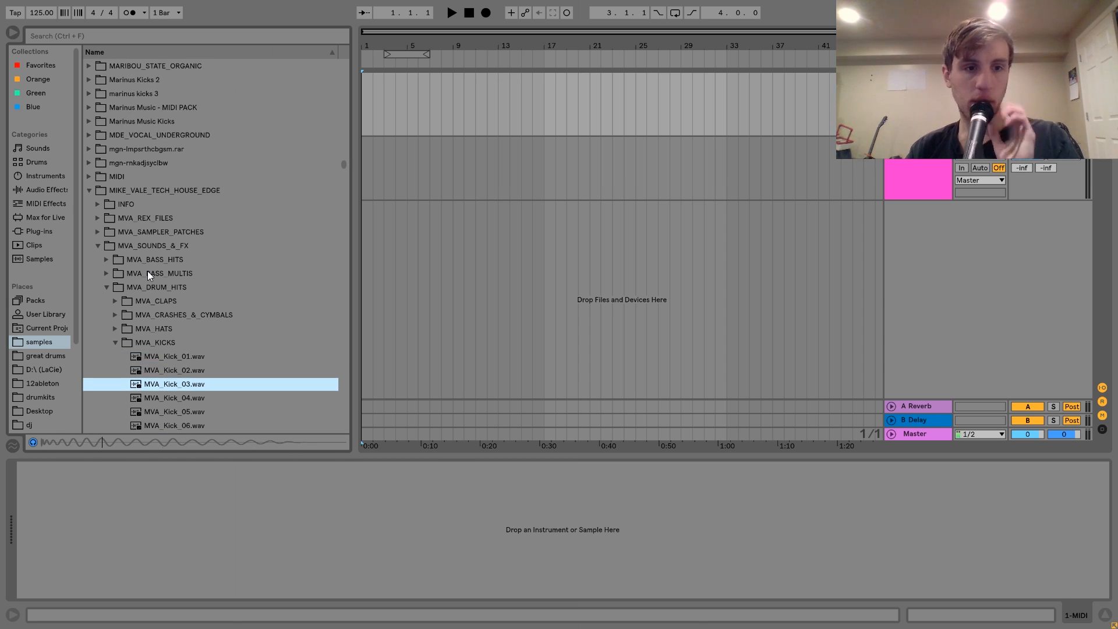
key("Down")
key("Down")
key("Down")
key("Up")
key("Up")
key("Up")
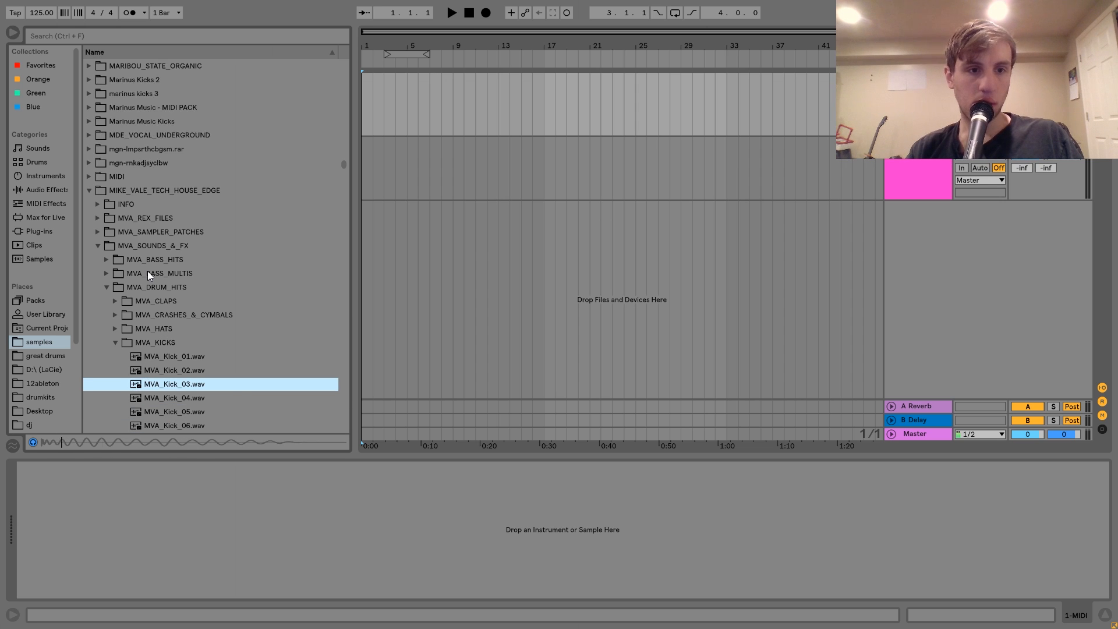
key("Up")
Continue through the following kick samples and load MVA_Kick_10.wav onto the MIDI track.
key("Down")
key("Down")
key("Down")
key("Down")
key("Down")
key("Down")
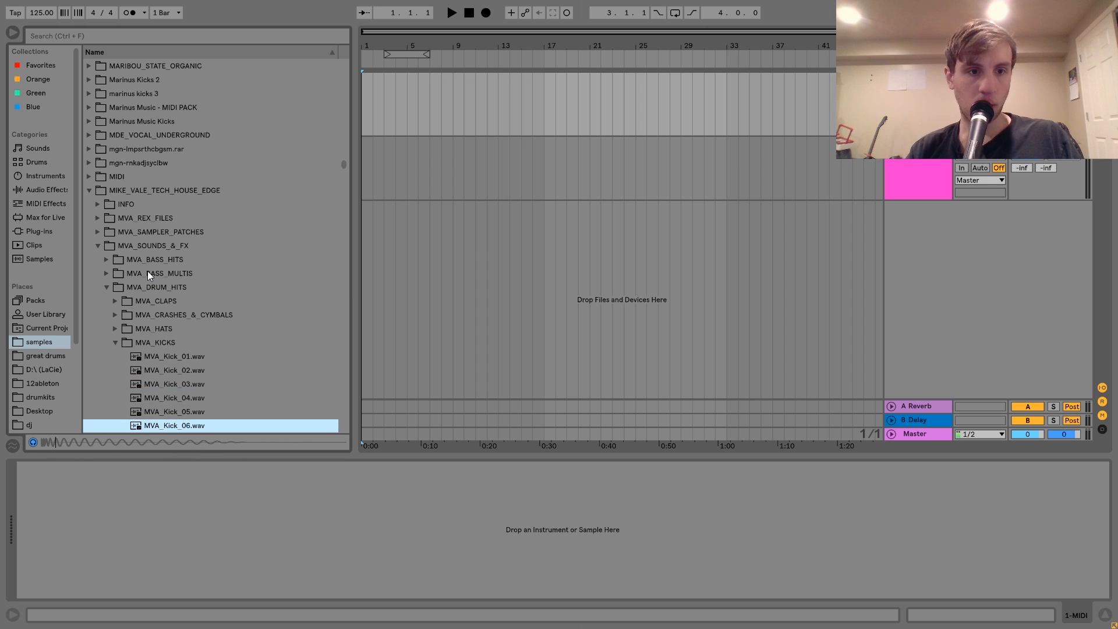
key("Down")
key("Down")
key("Down")
key("Up")
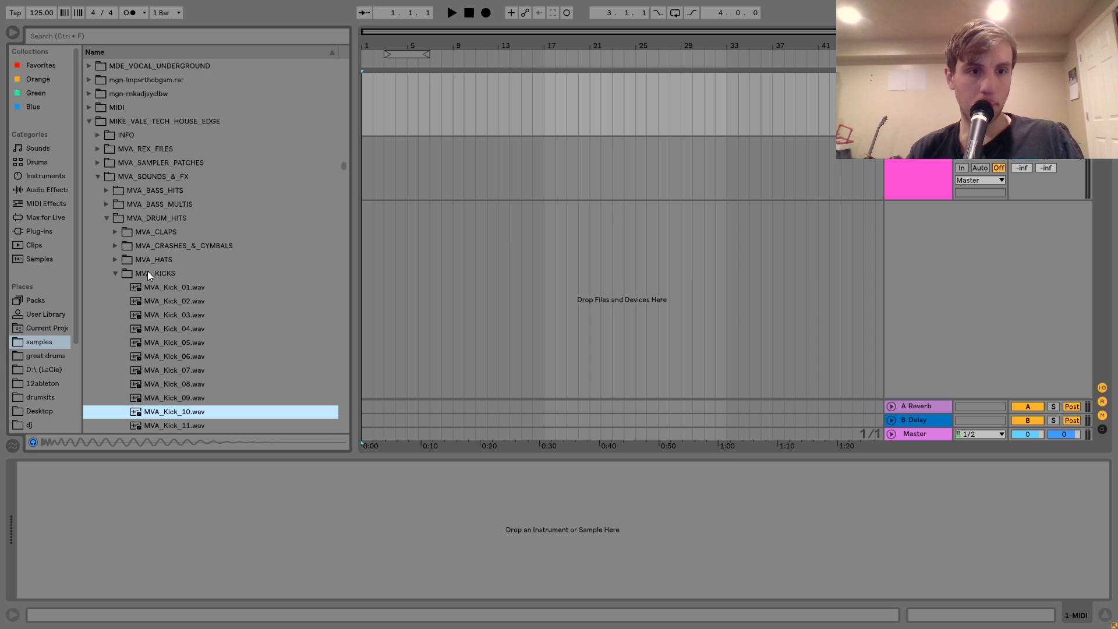
key("Return")
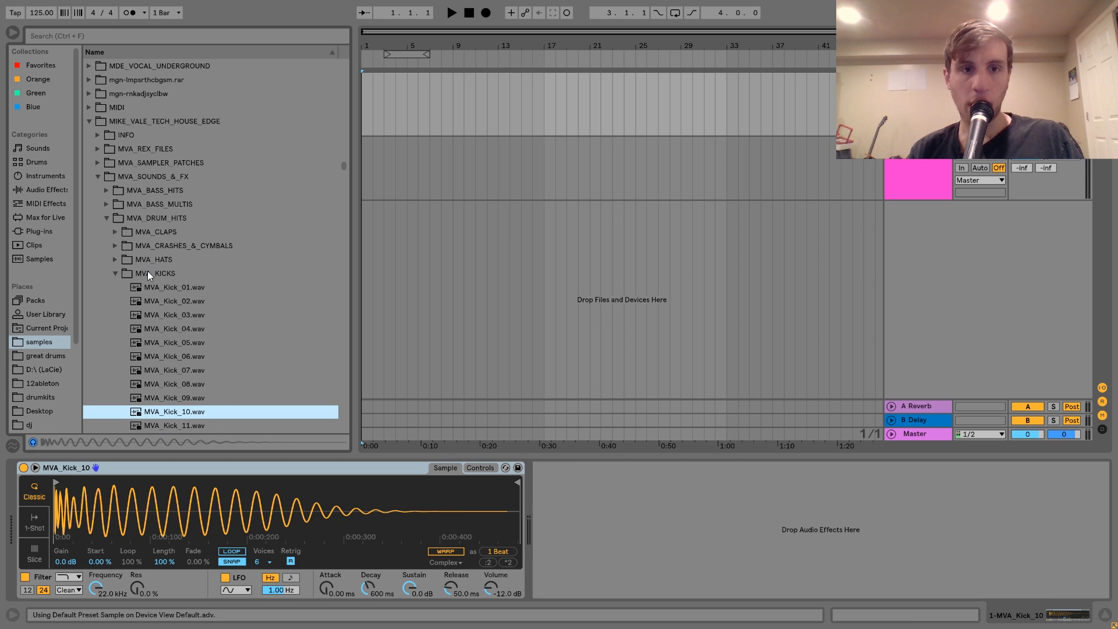
Add a Tuner audio effect after the kick sampler and play the kick repeatedly to check its pitch.
left_click(47, 189)
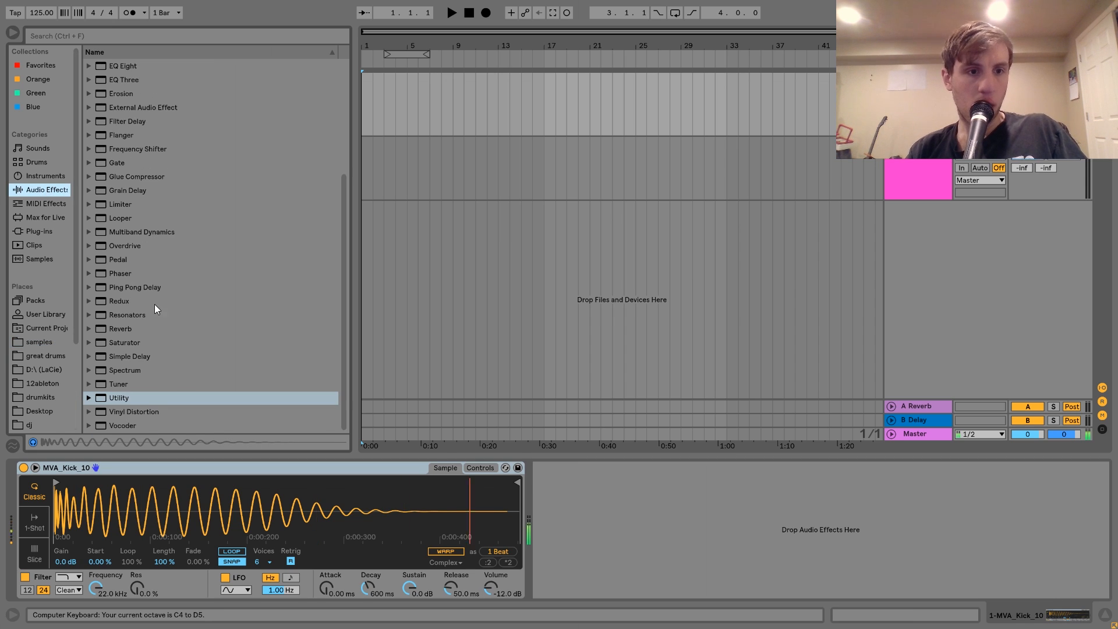
double_click(143, 384)
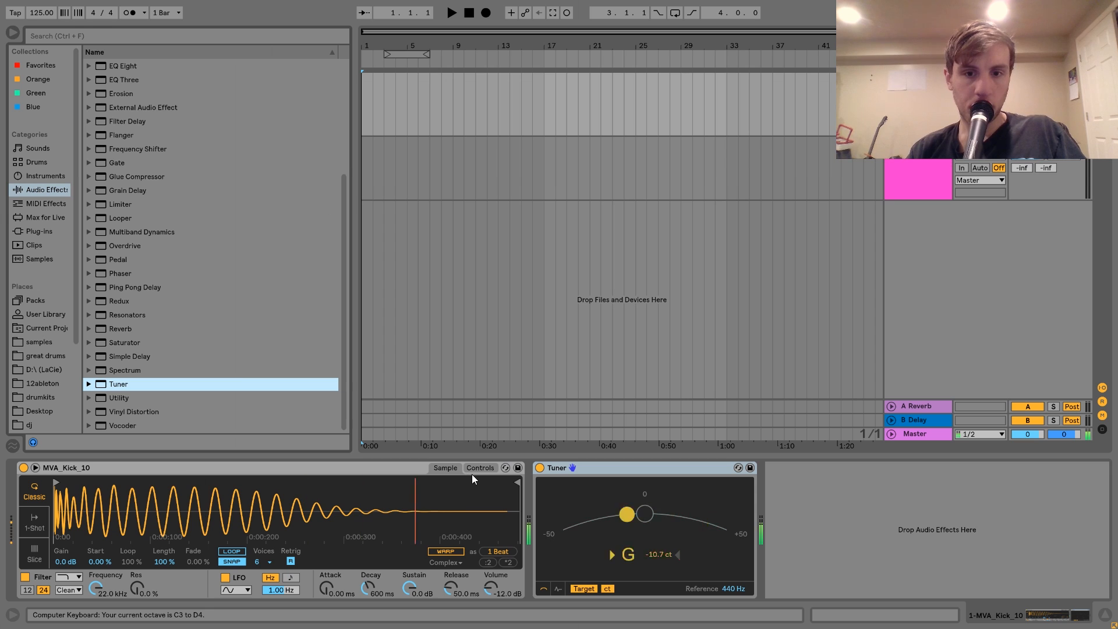
key("a")
key("a")
key("a")
key("a")
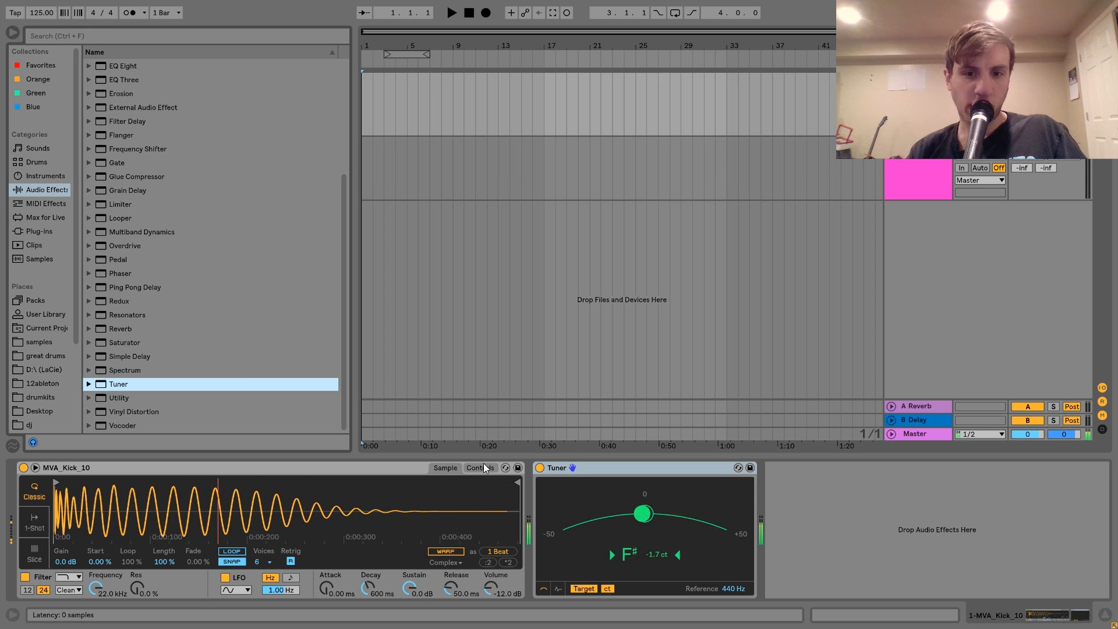
key("a")
key("a")
key("a")
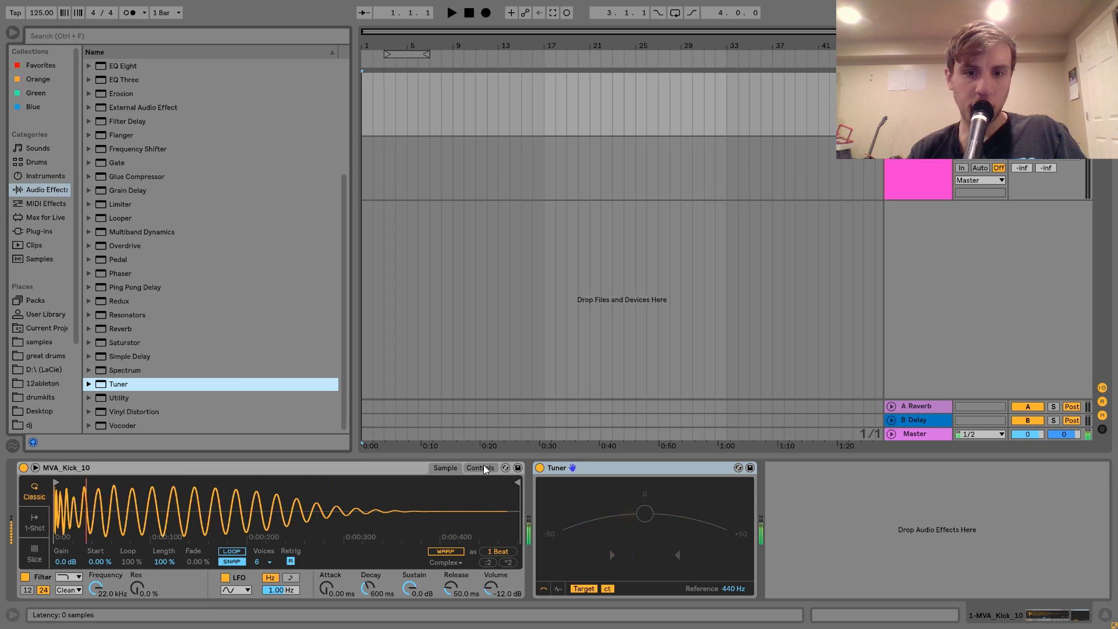
key("a")
key("a")
key("a")
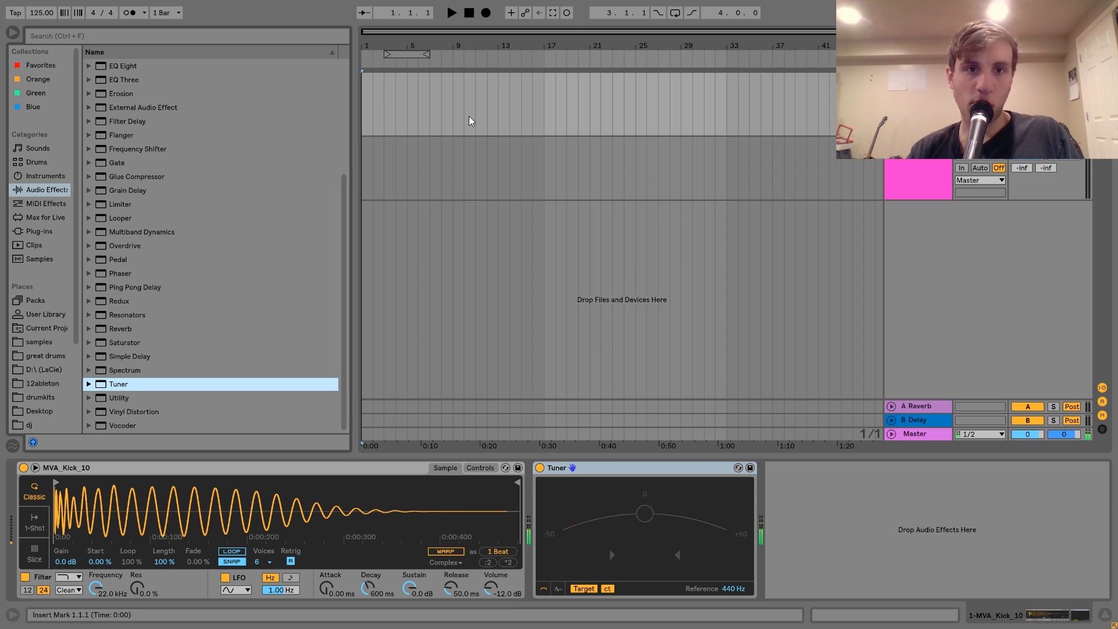
Loop the first four bars and insert an empty MIDI clip there on the kick track.
left_click_drag(410, 97, 296, 95)
key("ctrl+l")
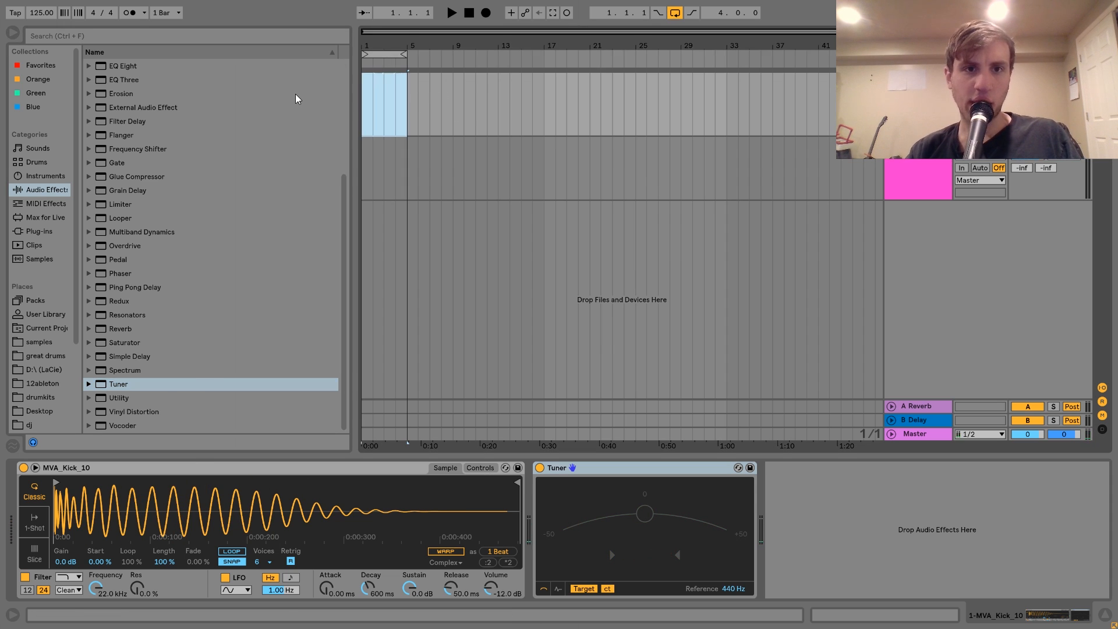
key("ctrl+shift+m")
Fill the four-bar kick clip with back-to-back quarter notes on C3, one on every beat.
double_click(216, 258)
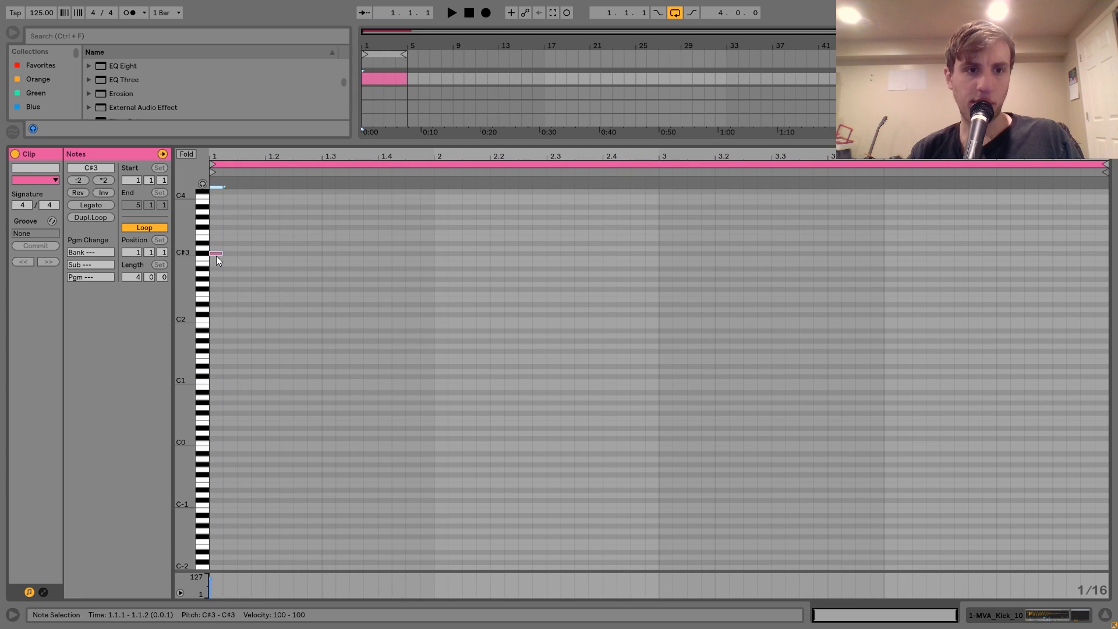
key("ctrl+d")
key("ctrl+d")
key("ctrl+d")
key("ctrl+d")
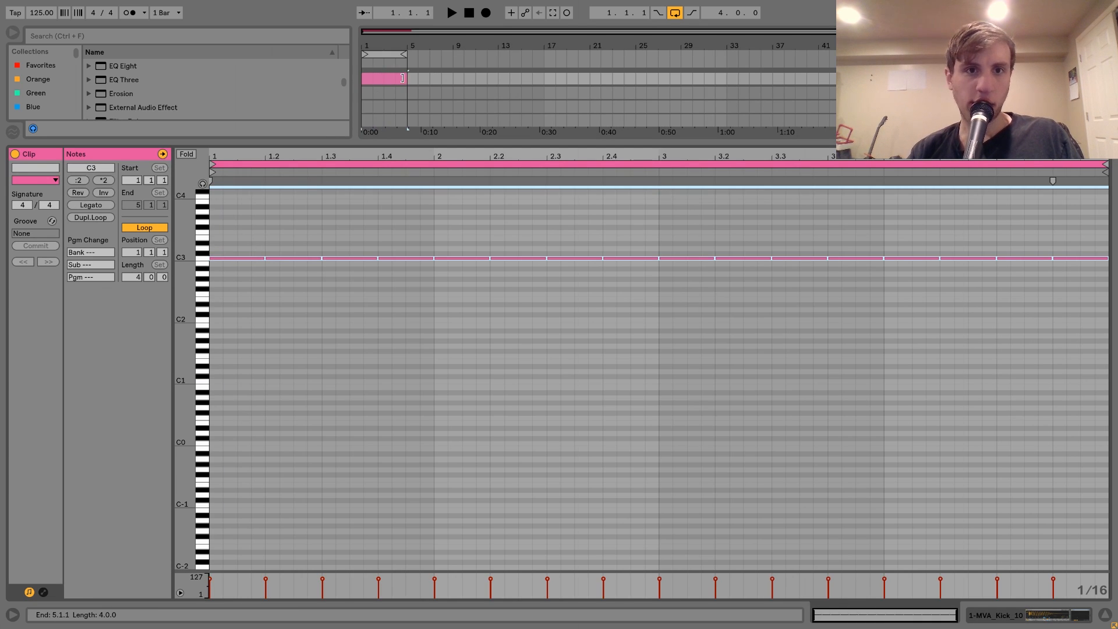
Extend the kick clip to eight bars, loop that range and play it while checking the Tuner.
left_click_drag(402, 78, 453, 84)
key("ctrl+l")
key("space")
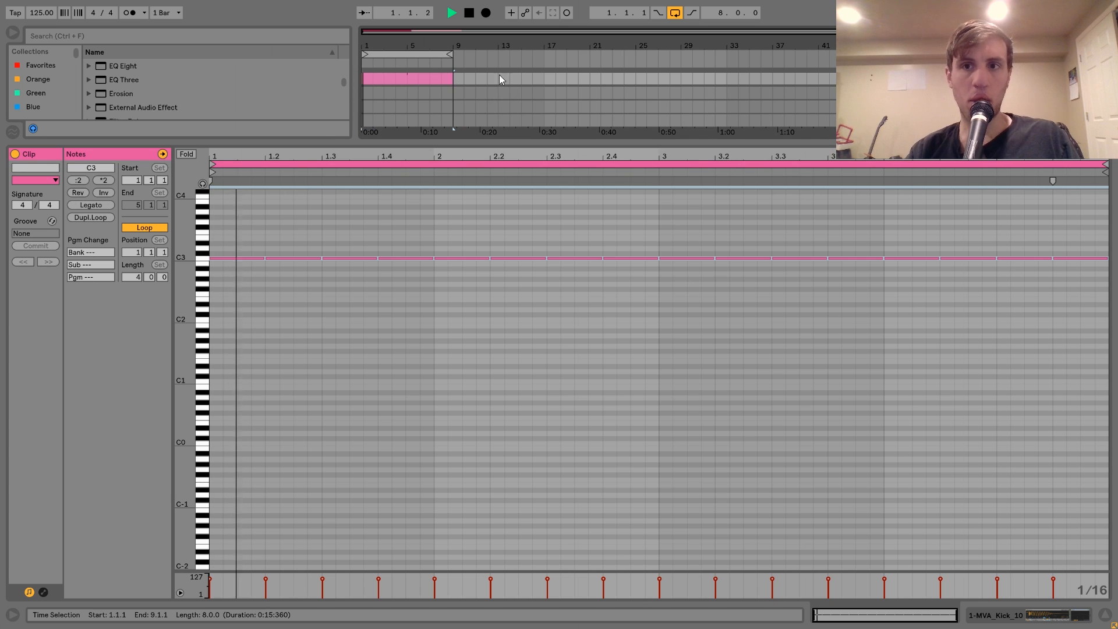
key("shift+Tab")
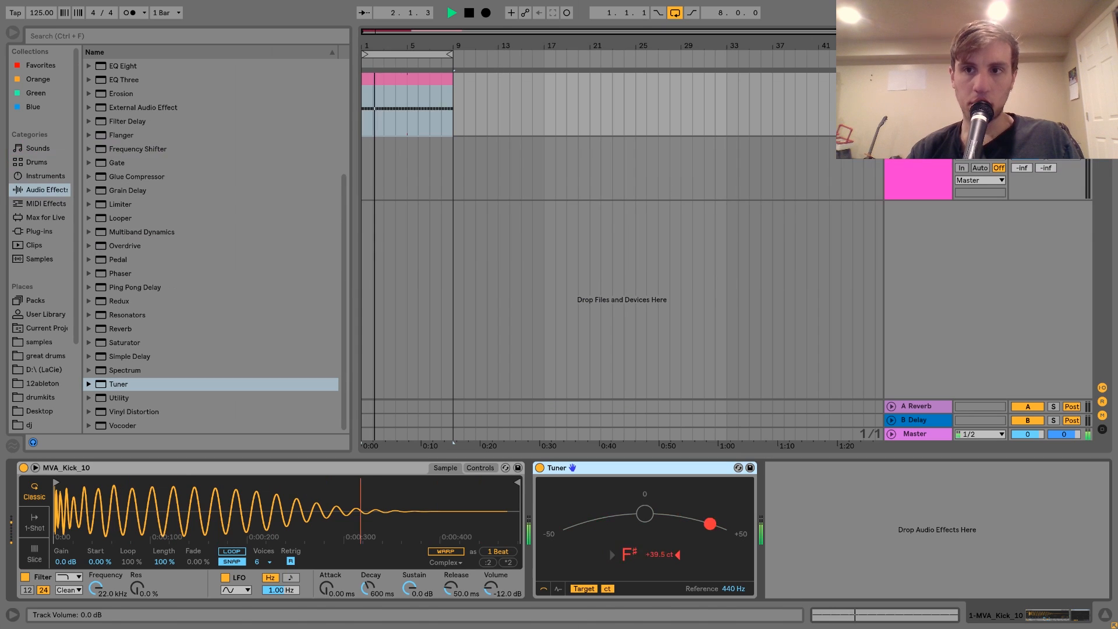
key("space")
Add Drum Buss after the Tuner and set its Crunch to 15% and Damp to 20.0 kHz during playback.
scroll(141, 198, "up", 4)
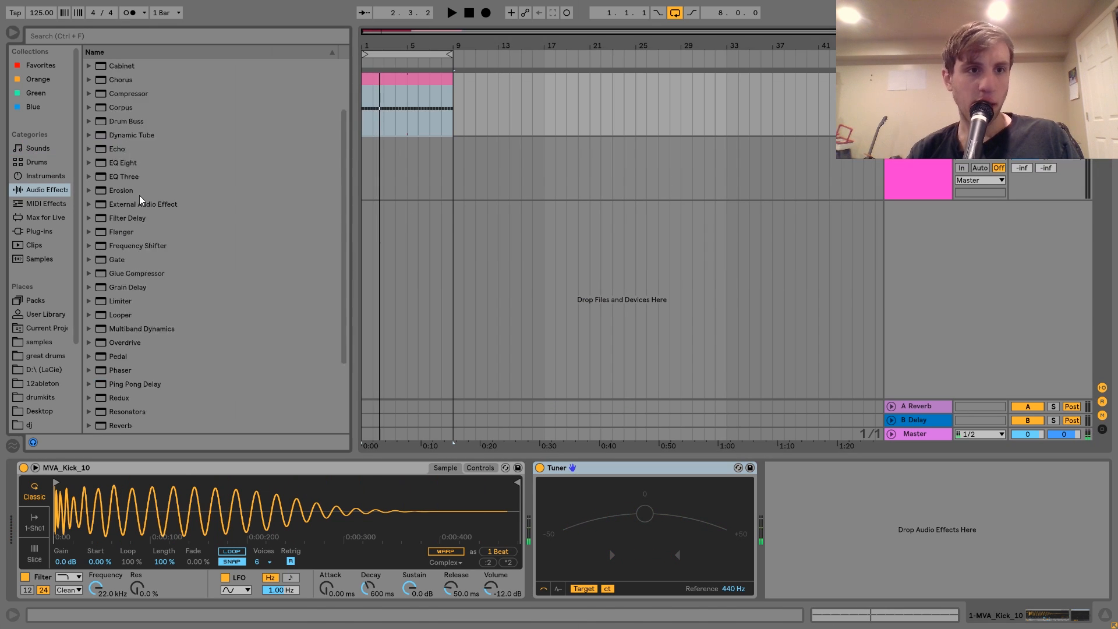
left_click(131, 176)
double_click(131, 177)
left_click(834, 531)
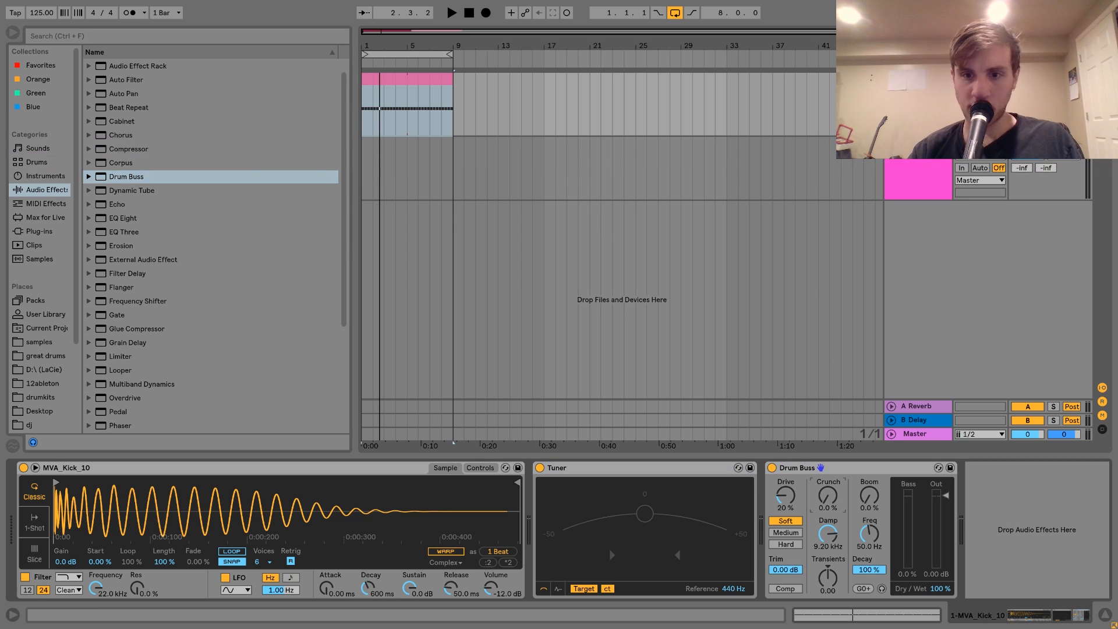
key("space")
left_click_drag(833, 532, 833, 489)
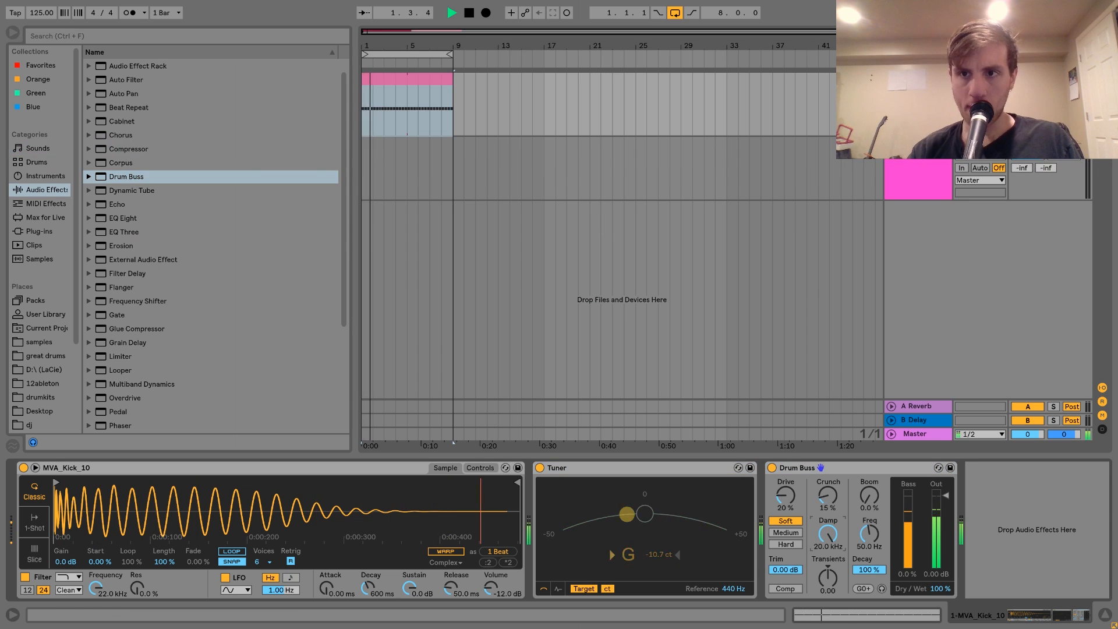
key("space")
Create a new MIDI track below the kick and load the Operator instrument on it.
key("ctrl+shift+t")
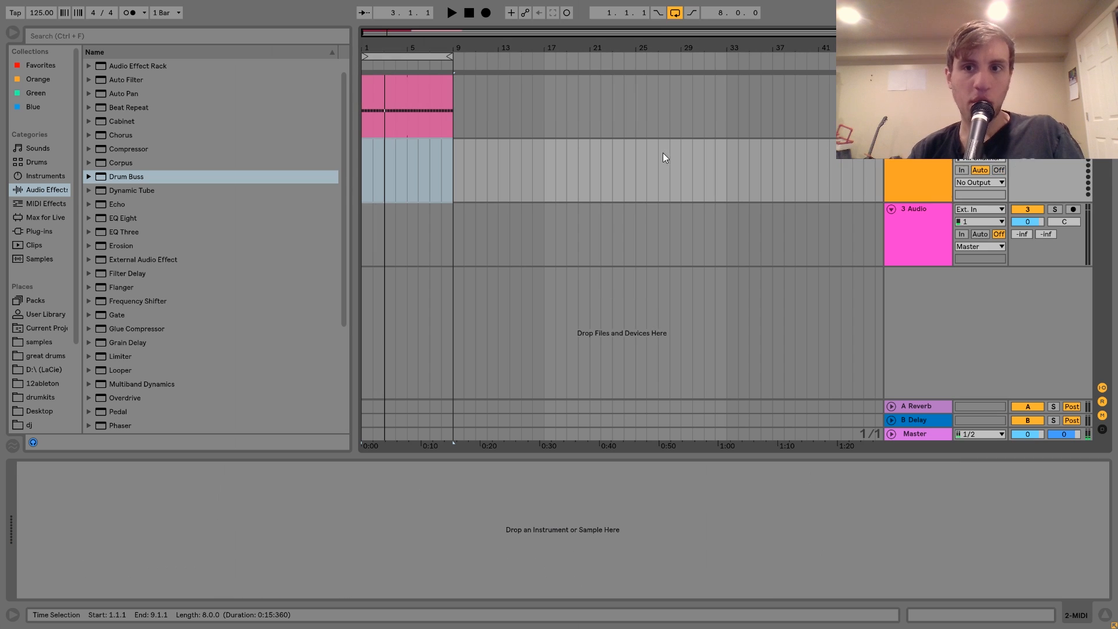
left_click(53, 176)
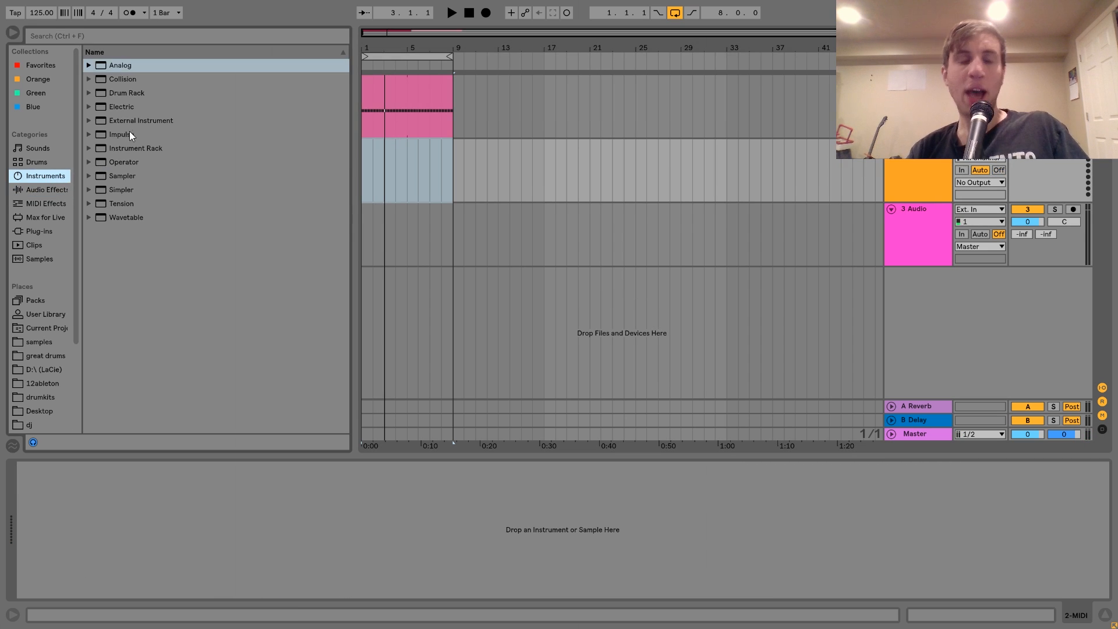
left_click(124, 162)
double_click(123, 162)
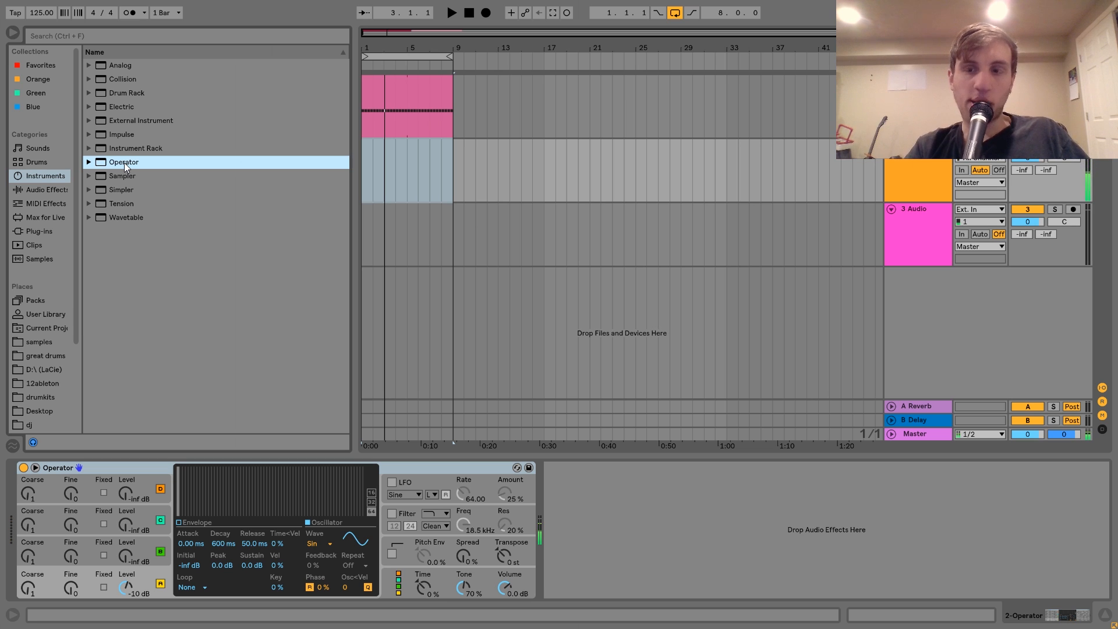
Lower the computer keyboard octave to the C2 to D3 range and set Operator's oscillator B level to -18 dB.
key("z")
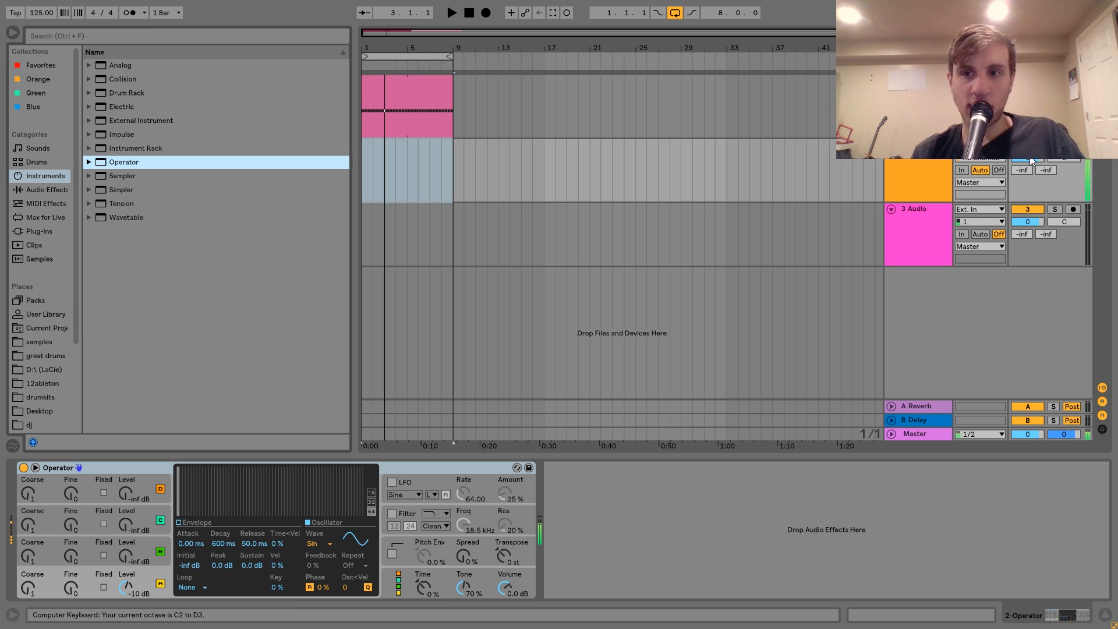
left_click(1027, 158)
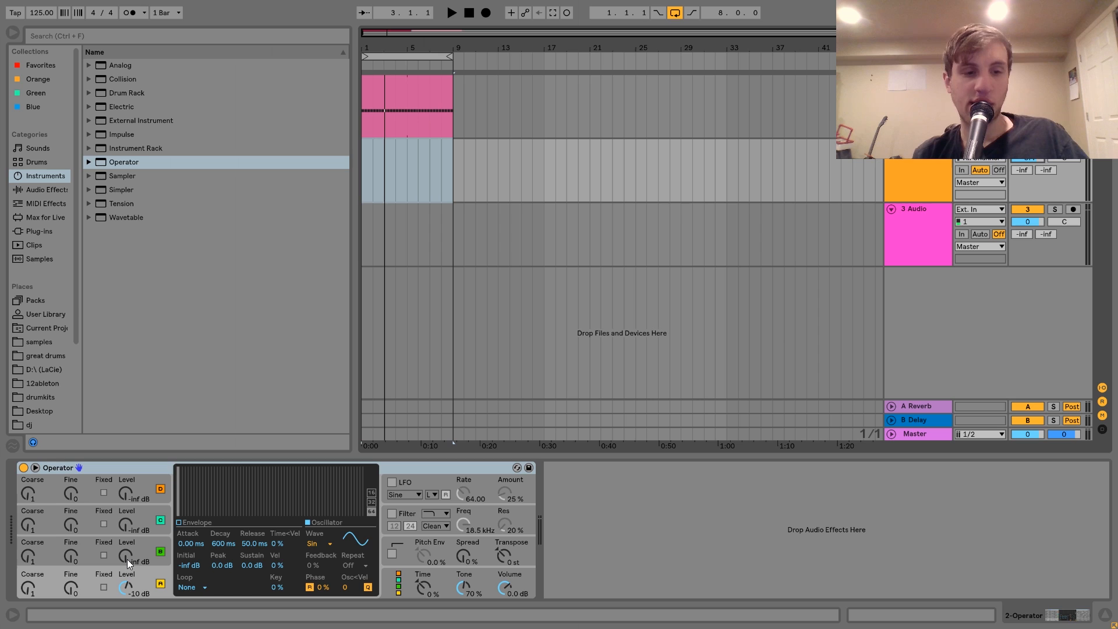
left_click_drag(127, 559, 127, 533)
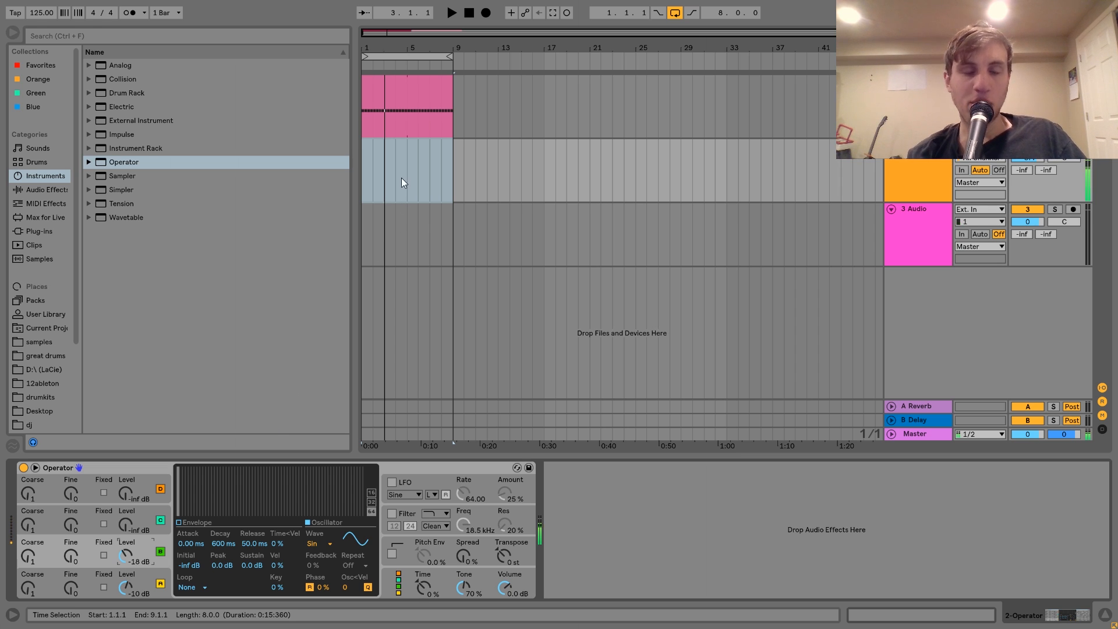
Insert a four-bar MIDI clip at the start of the Operator track and place an eighth-note G0 on its first beat.
left_click_drag(404, 176, 361, 170)
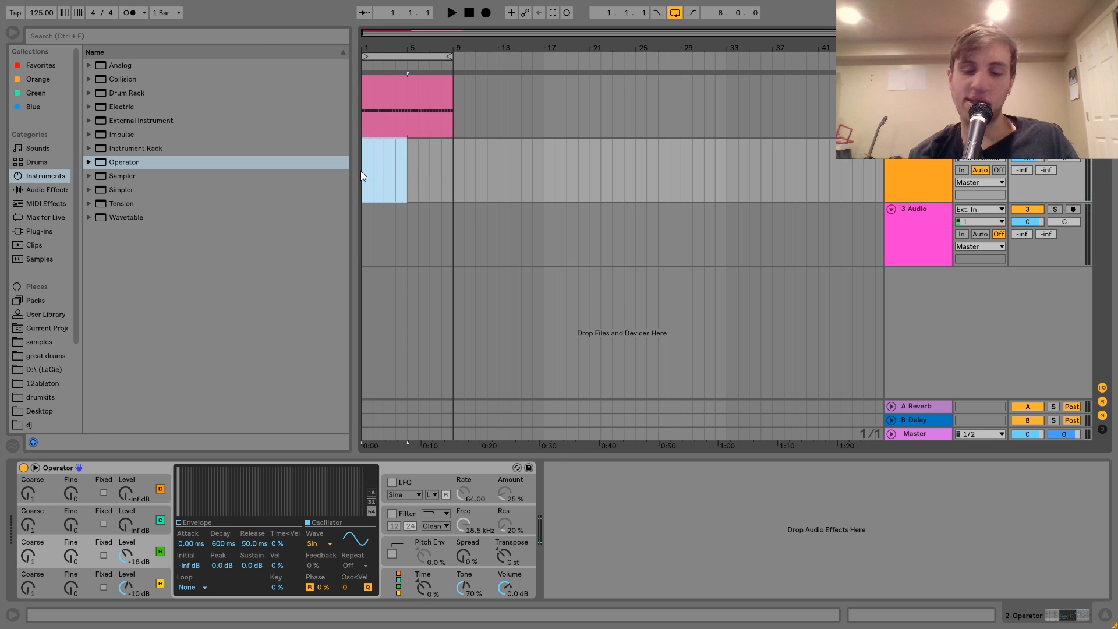
key("ctrl+shift+m")
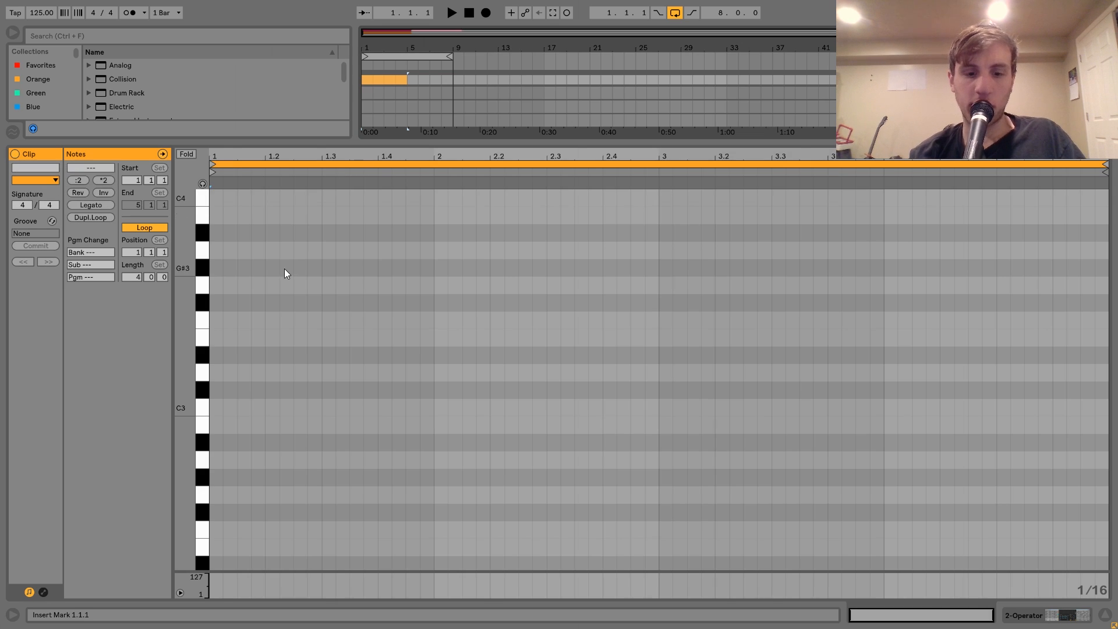
double_click(215, 285)
key("shift+Down")
key("shift+Down")
key("shift+Down")
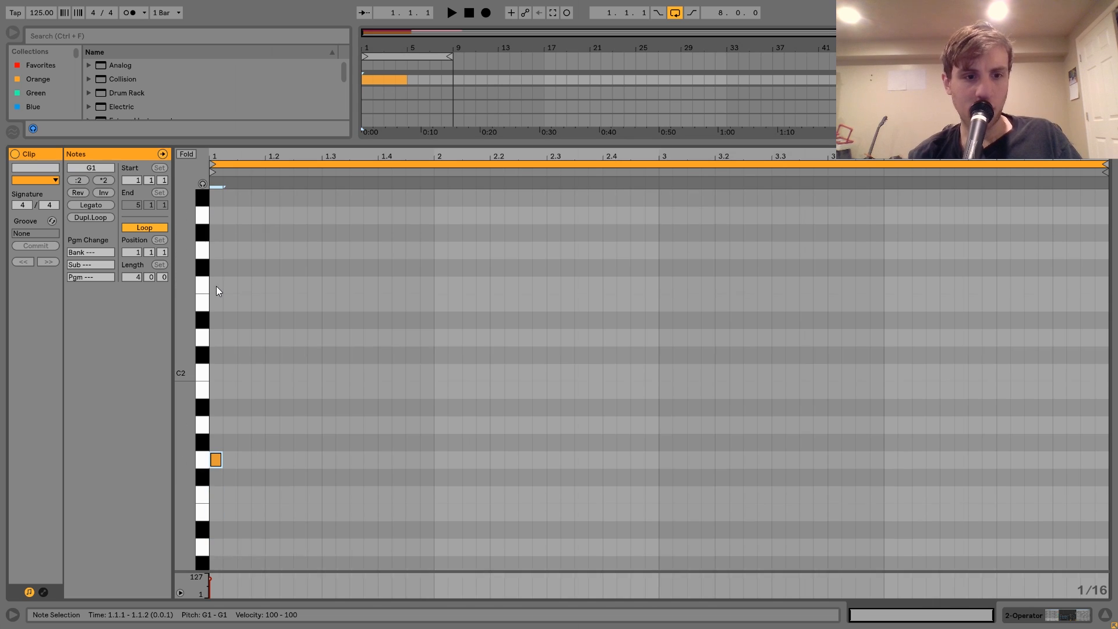
key("shift+Right")
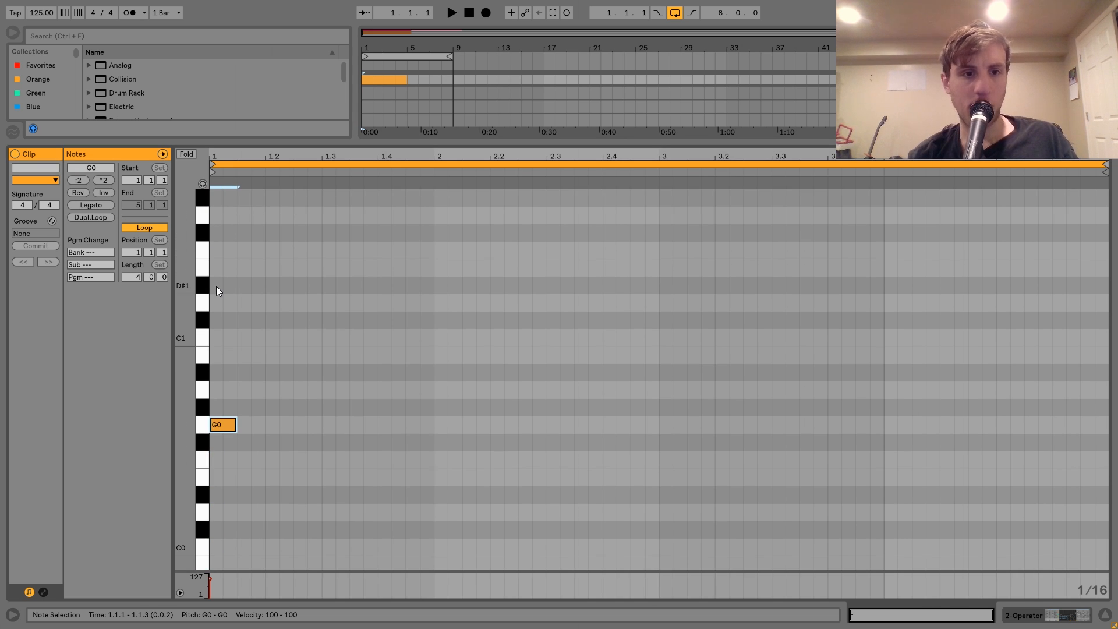
Add an F0 note just after 1.1.4 and a shorter G#0 note just after 1.2.2, then play the clip.
key("ctrl+d")
key("Right")
key("Down")
key("Down")
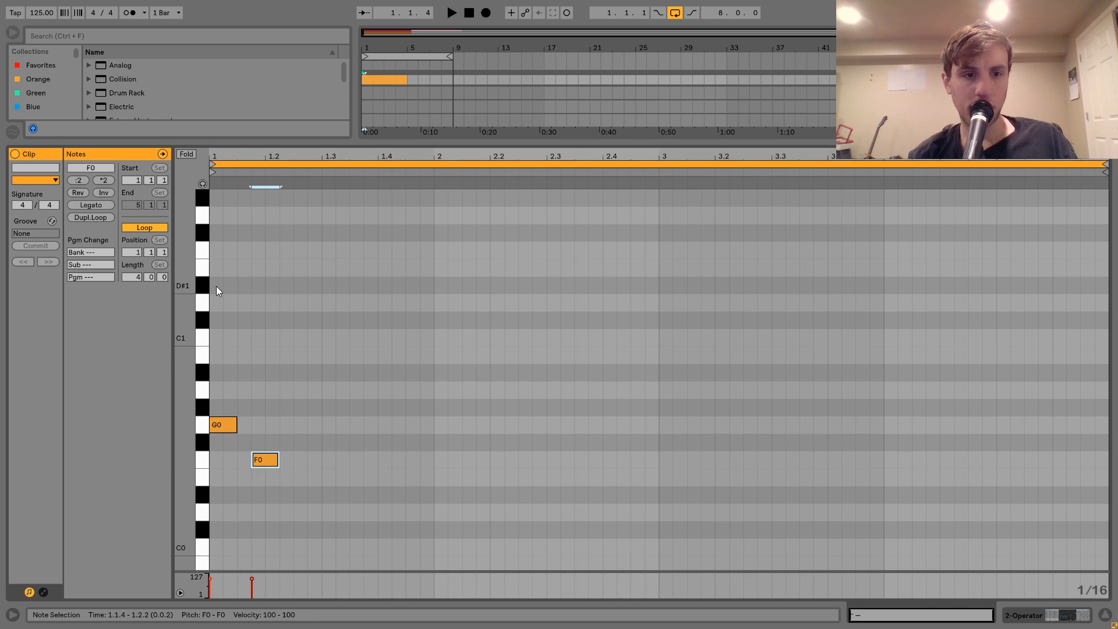
mouse_move(260, 461)
left_mouse_down()
mouse_move(281, 460)
mouse_move(265, 463)
mouse_move(294, 407)
left_mouse_up()
key("space")
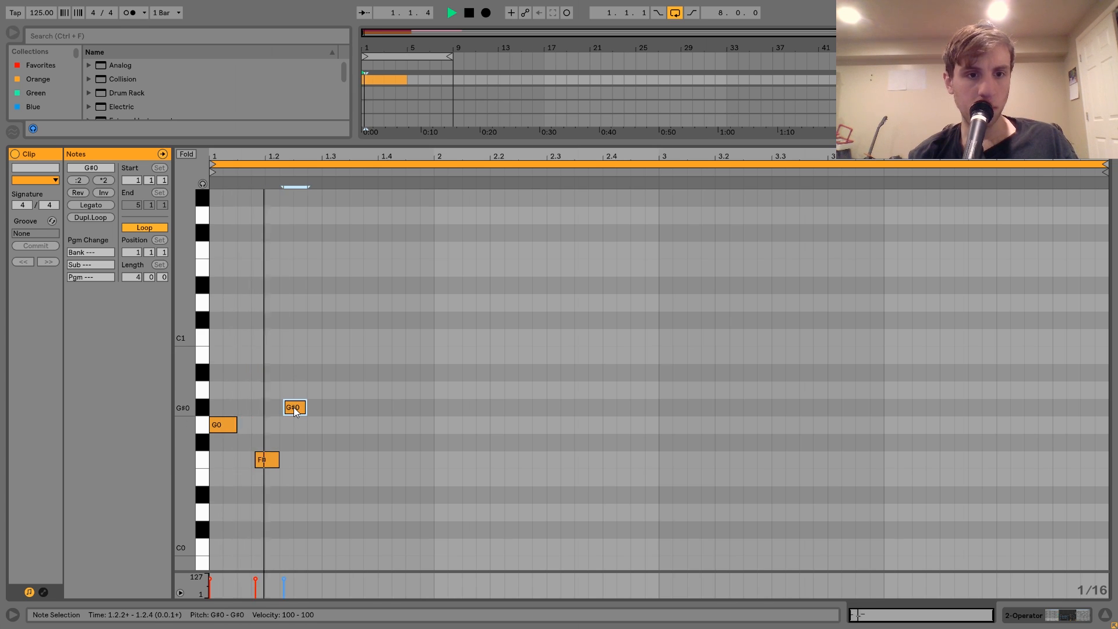
Add three consecutive eighth-note G0 notes starting at beat 1.3.
double_click(325, 425)
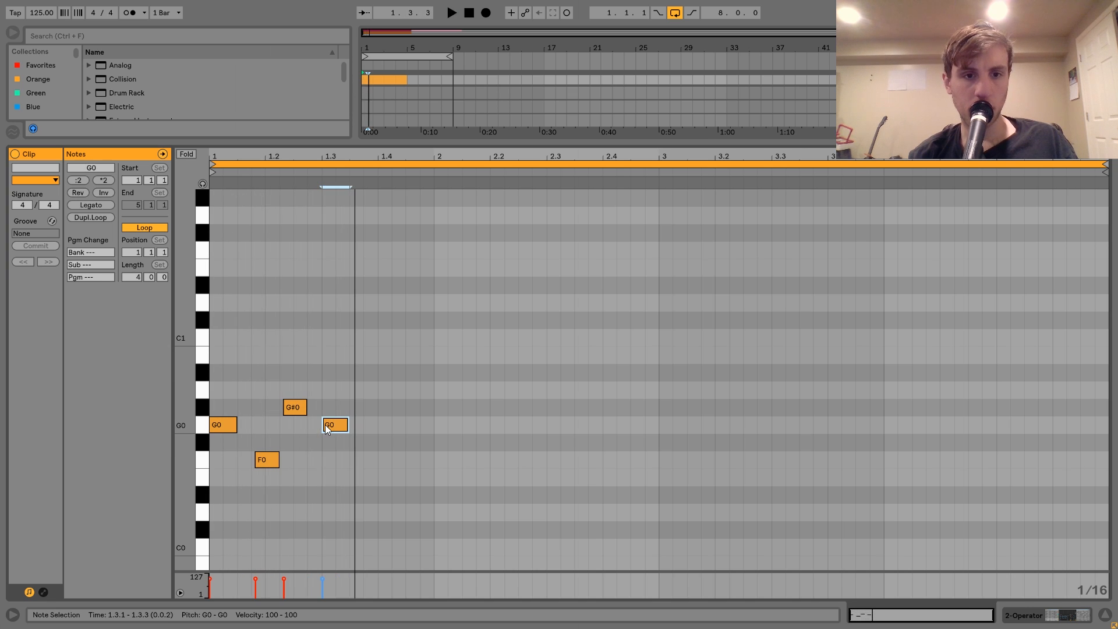
key("ctrl+d")
key("ctrl+d")
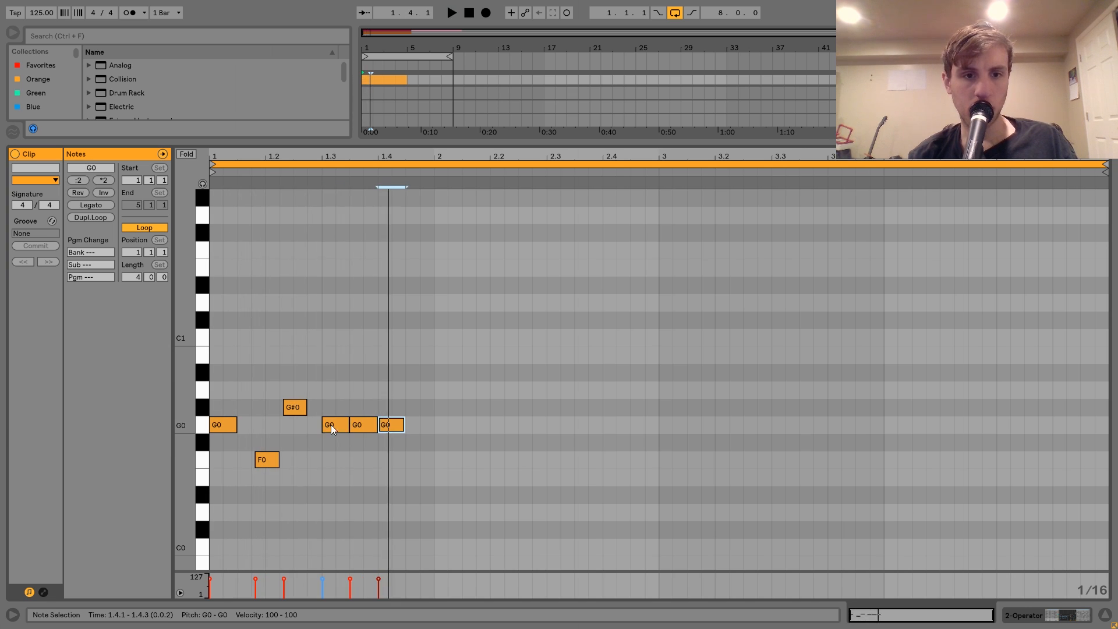
Shorten the three G0 notes starting at beat 1.3 slightly and duplicate the last one to 1.4.3.
left_click_drag(333, 395, 401, 423)
key("space")
key("space")
left_click(400, 425)
key("ctrl+d")
Duplicate the whole one-bar pattern into bar 2 and delete the last G0 note of each bar.
key("ctrl+a")
key("ctrl+d")
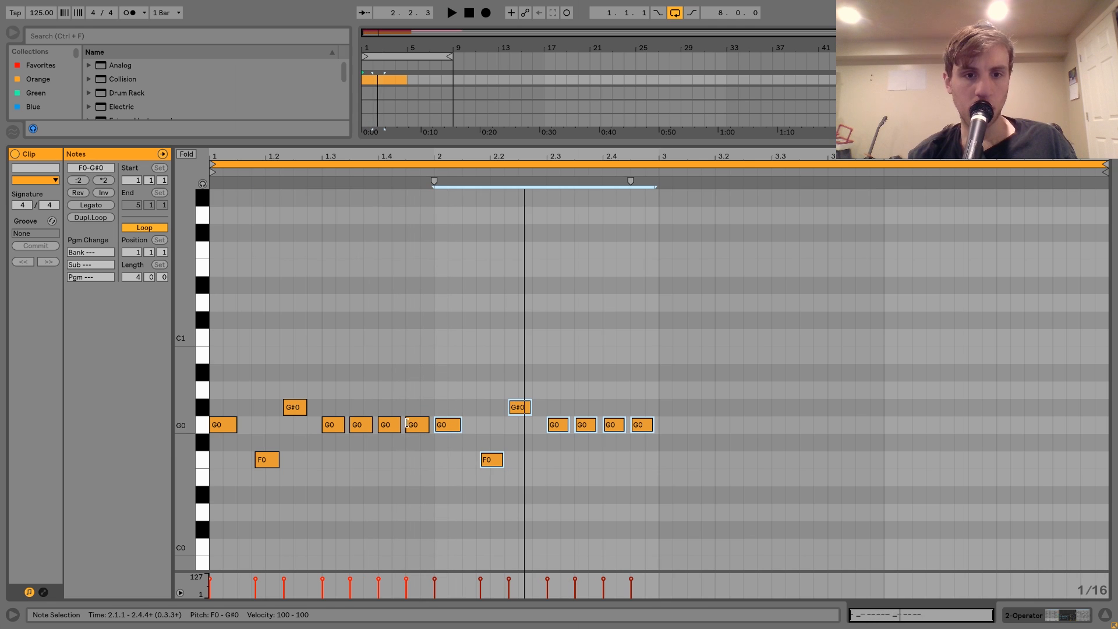
double_click(413, 425)
double_click(645, 427)
key("space")
Shorten the G0 note at 2.3.3 and follow it with G0 notes just after 2.3.4 and just after 2.4.2.
left_click(584, 428)
key("shift+Left")
key("ctrl+d")
key("space")
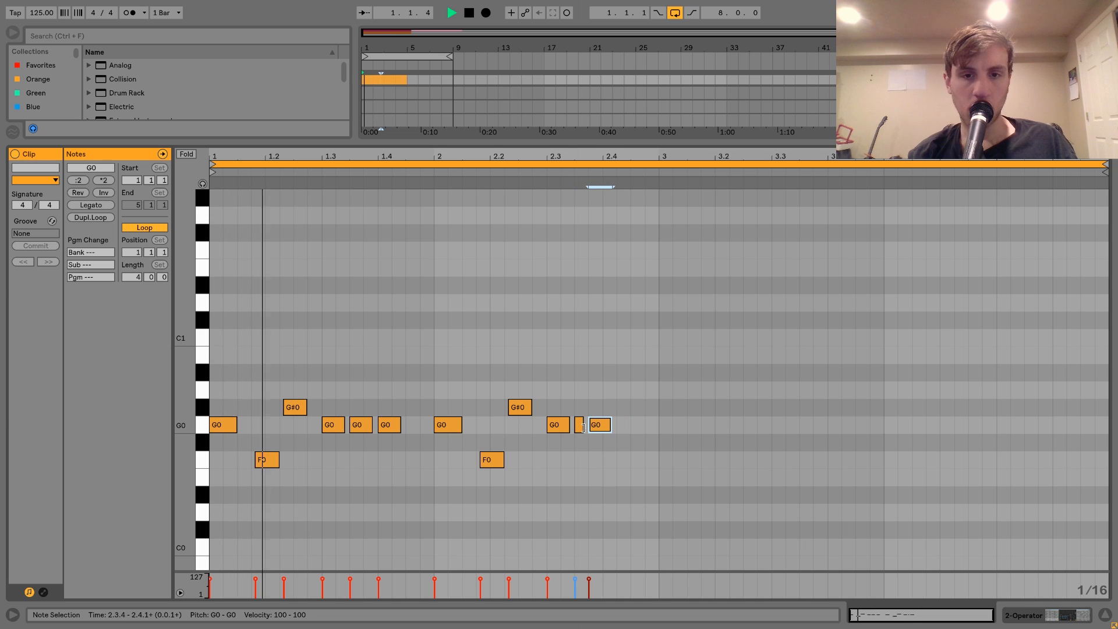
key("shift+Right")
left_click_drag(597, 428, 601, 430)
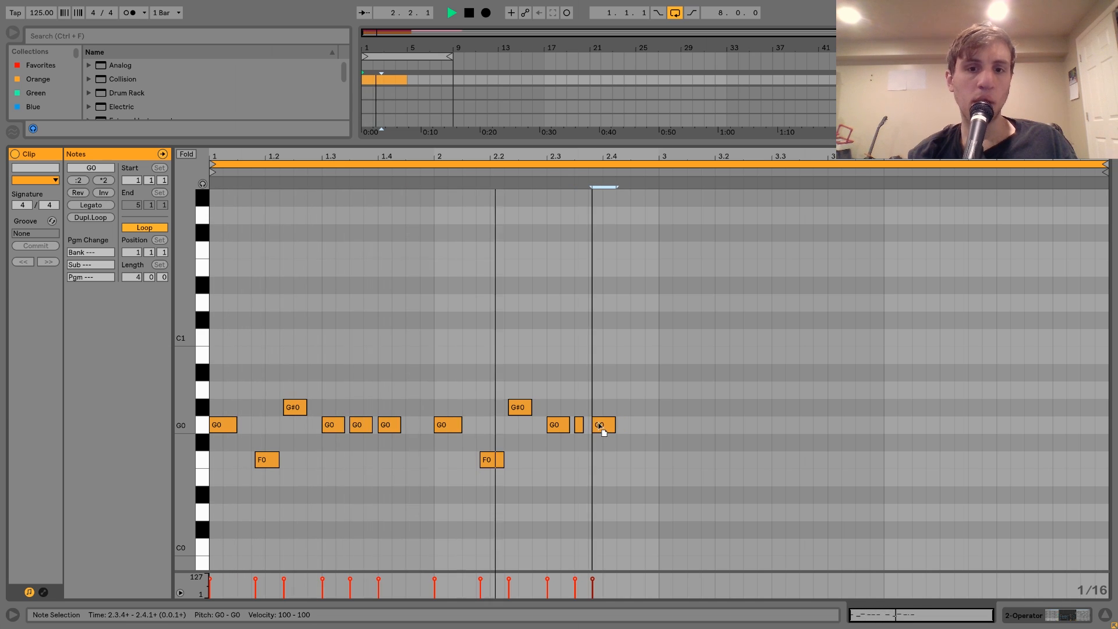
key("ctrl+d")
left_click_drag(639, 426, 631, 428)
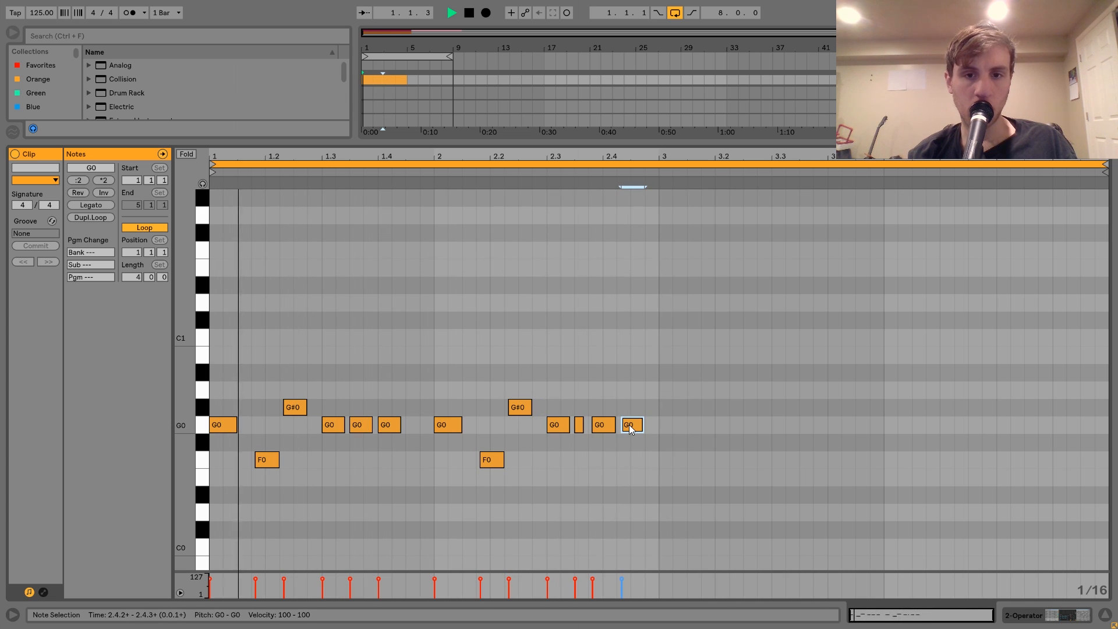
Raise the G0 note just after 2.3.4 to G#0, trying the final note at G#0 before returning it to G0.
key("Up")
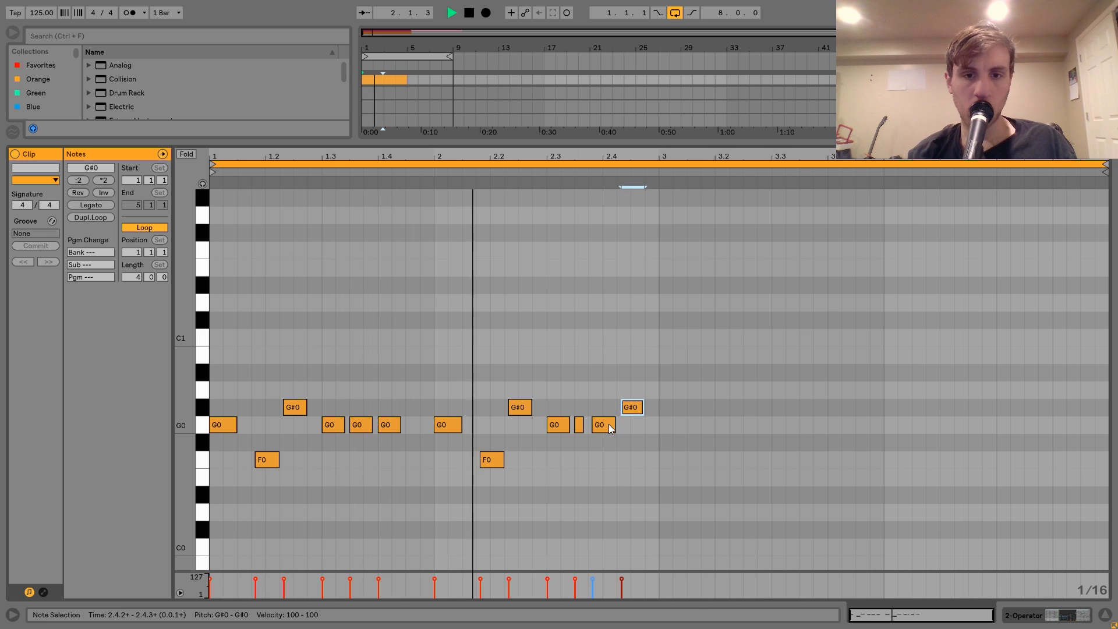
left_click(605, 424)
key("Up")
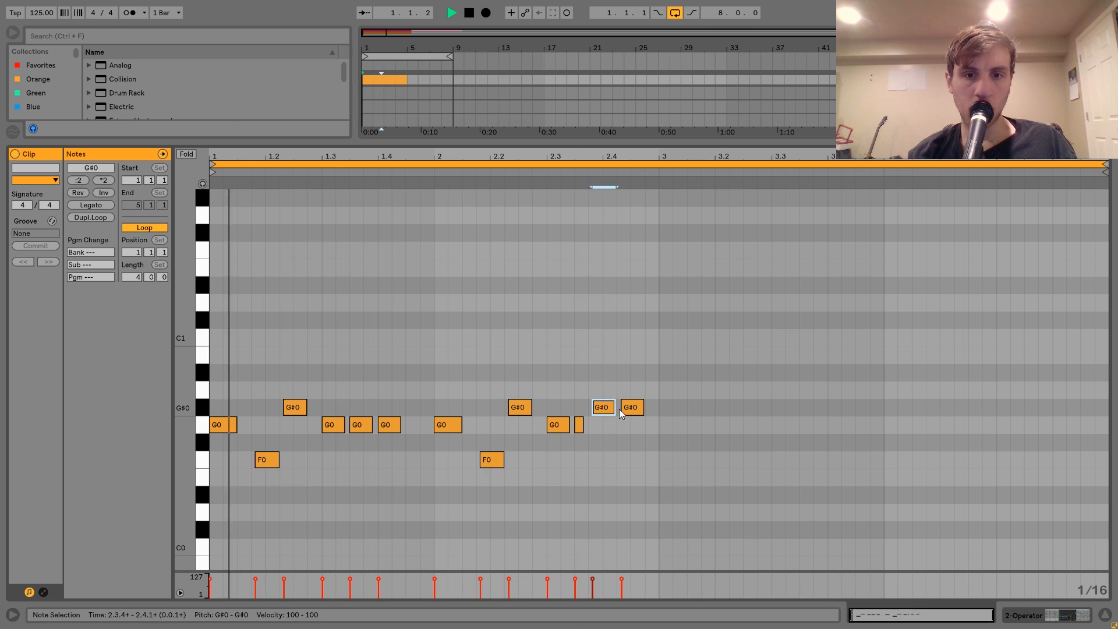
left_click(628, 408)
key("Down")
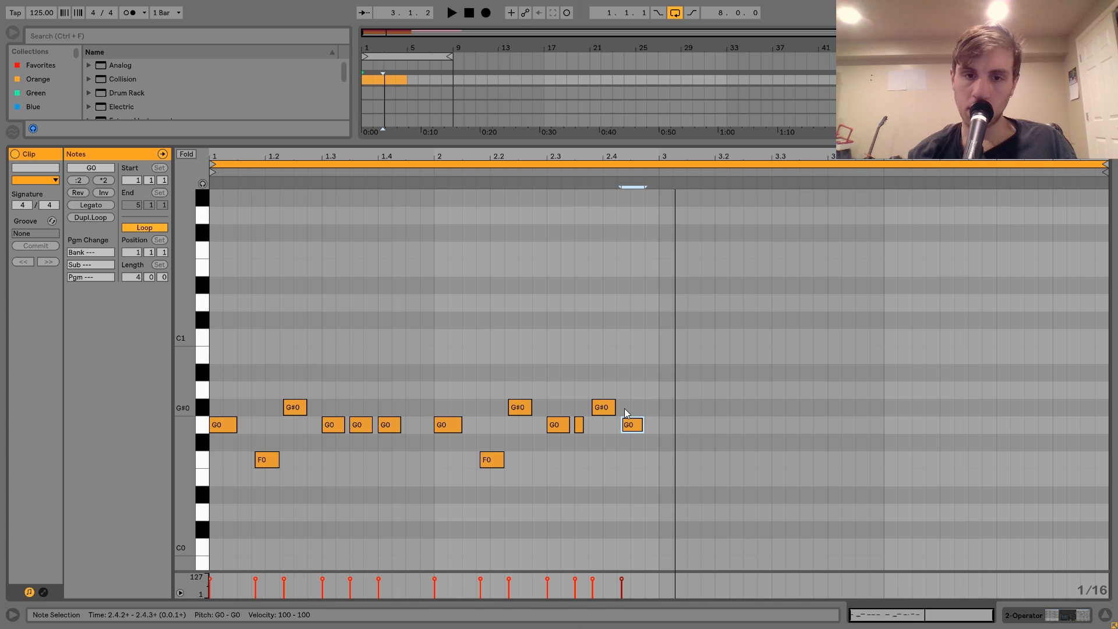
Duplicate the two-bar pattern into bars 3 and 4 and align the copy's first note exactly with 3.1.1.
key("ctrl+a")
key("space")
key("ctrl+d")
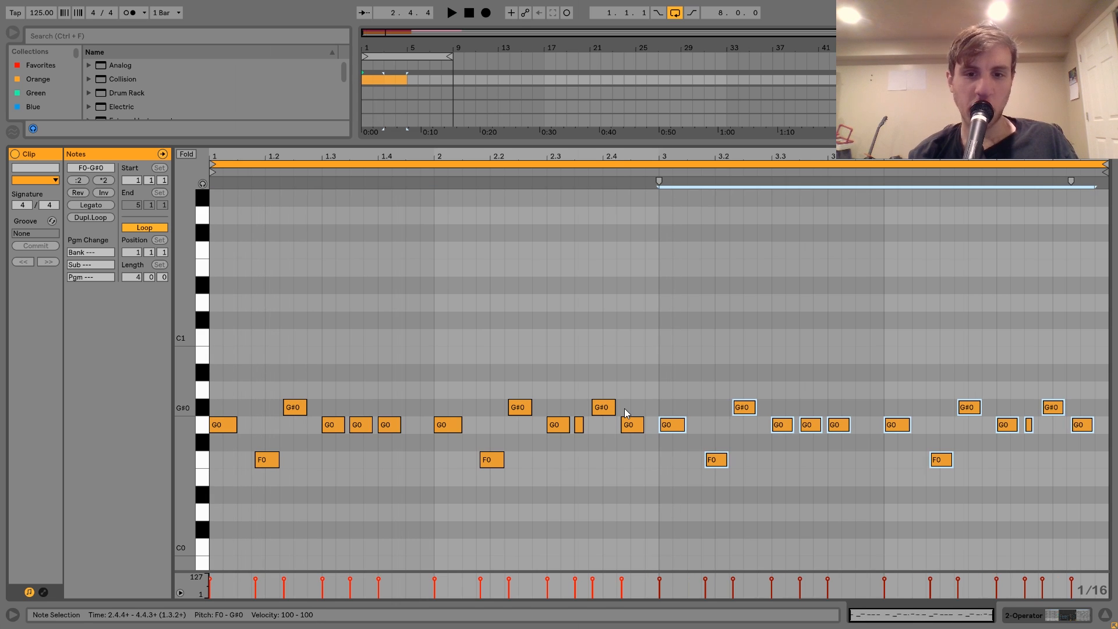
left_click(662, 186)
left_click_drag(656, 156, 727, 380)
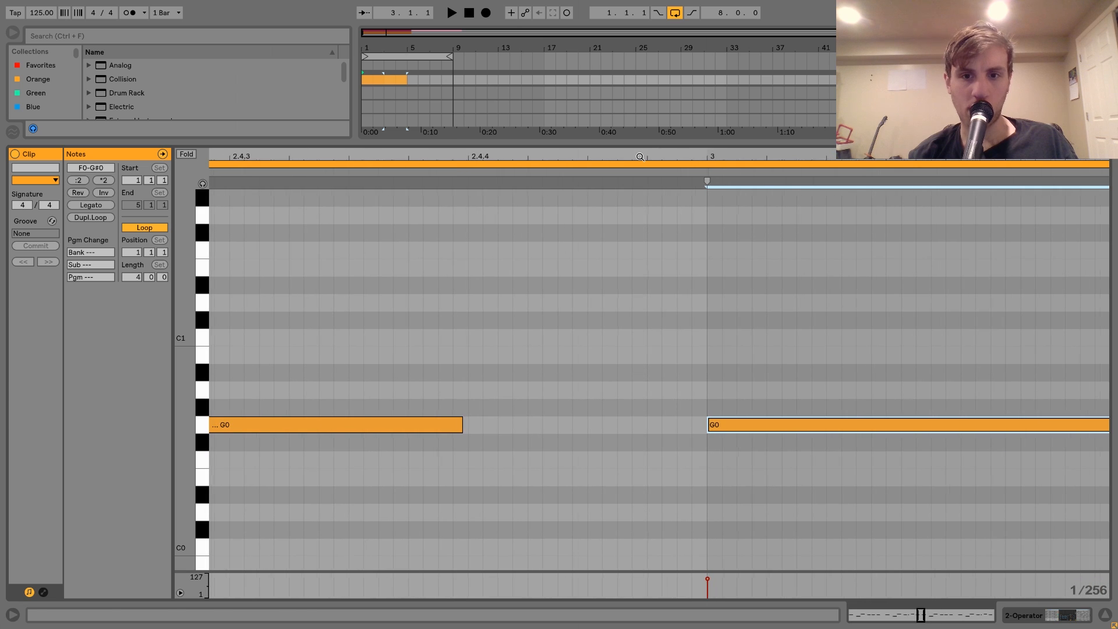
mouse_move(721, 425)
left_mouse_down()
mouse_move(733, 426)
mouse_move(717, 424)
left_mouse_up()
double_click(676, 153)
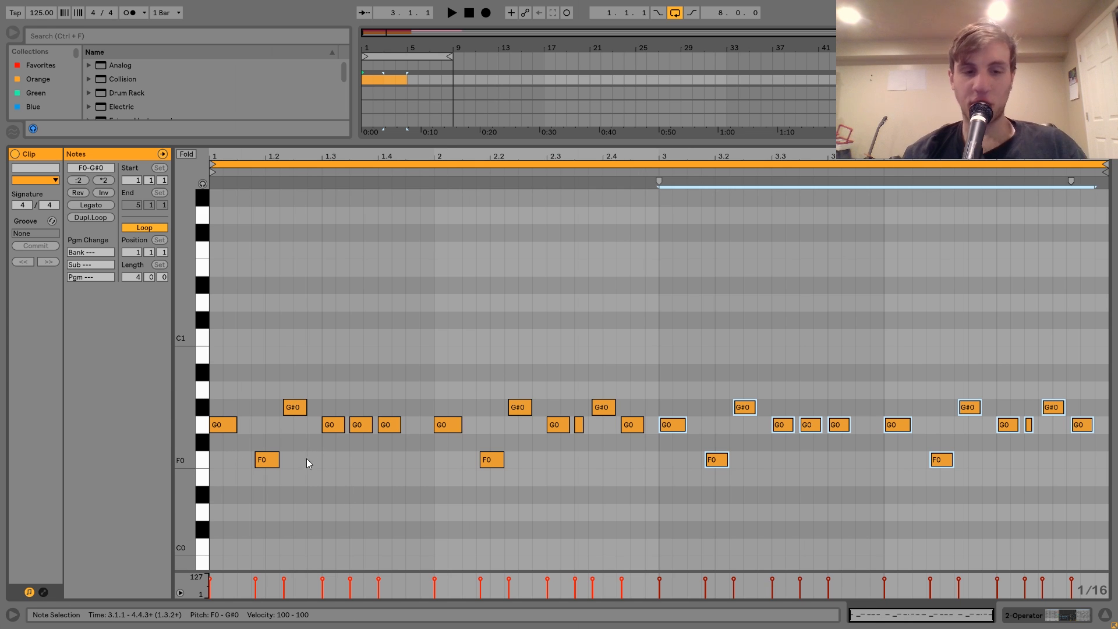
Try Legato on all the bassline notes and undo it.
left_click(291, 444)
key("ctrl+a")
left_click(92, 205)
key("space")
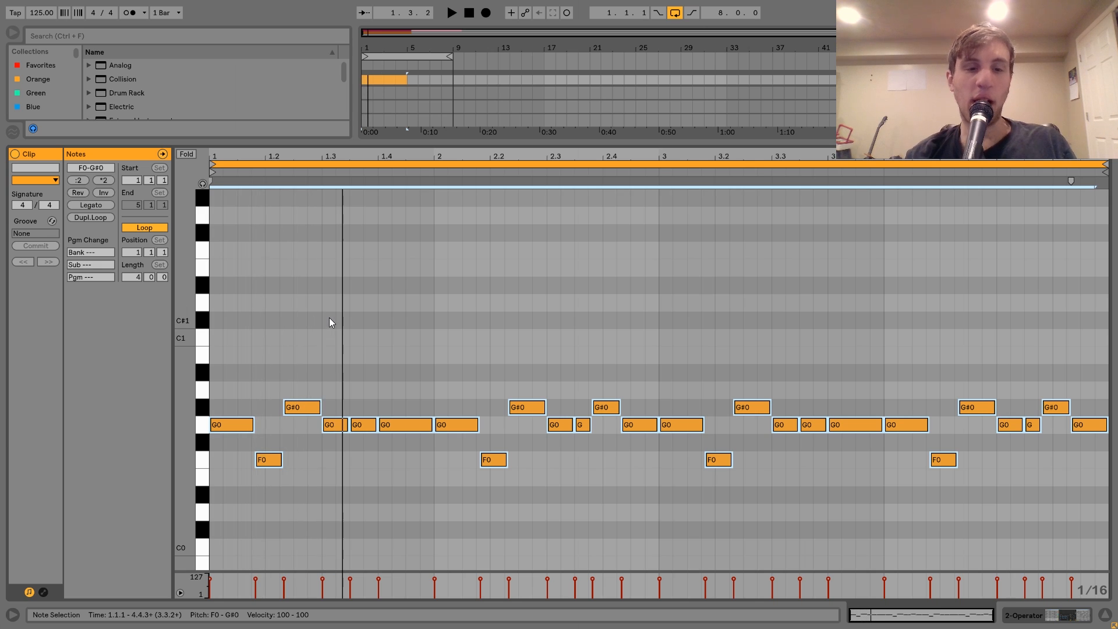
key("ctrl+z")
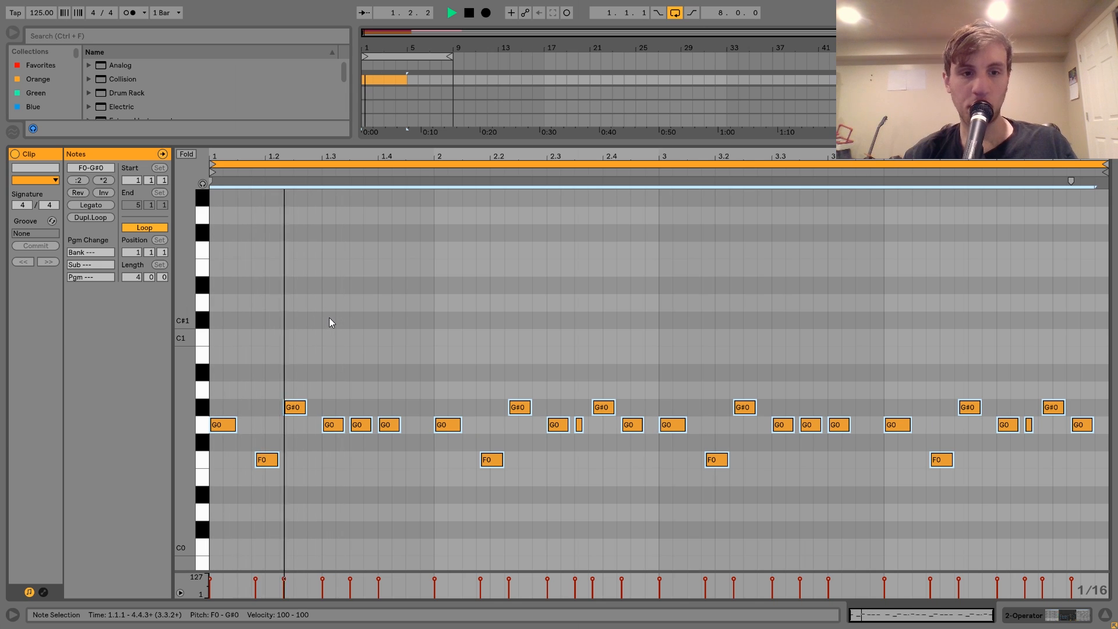
Lengthen the G0 note on the downbeat of all four bars to about two and a half sixteenths.
left_click(224, 403)
key("space")
left_click(228, 431)
left_click_drag(466, 380, 454, 447)
left_click_drag(670, 454, 673, 400)
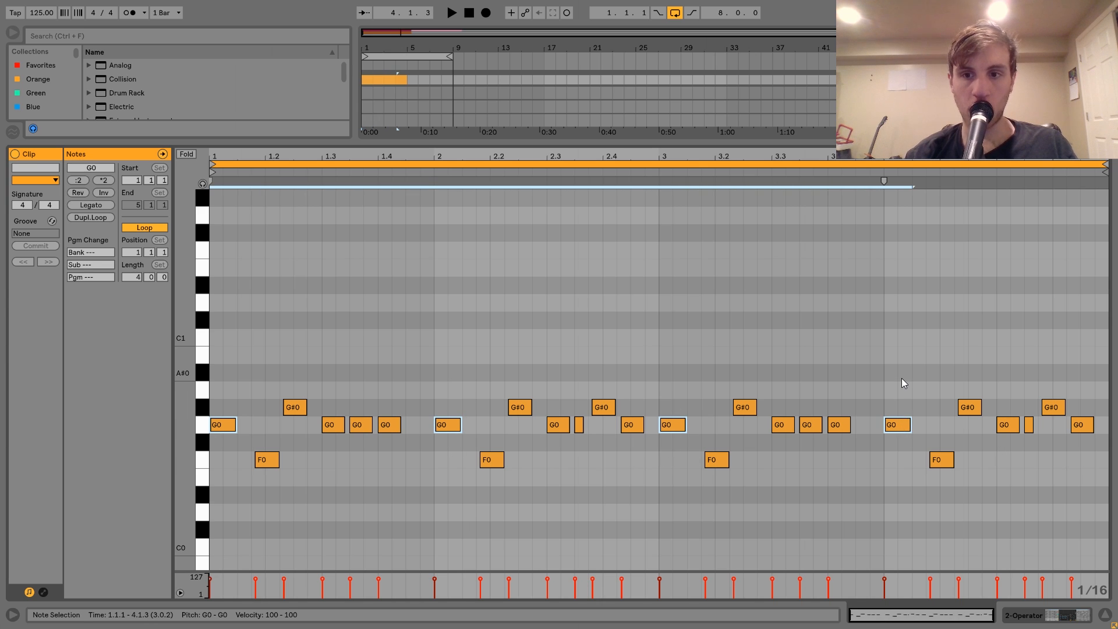
key("shift+Right")
key("space")
left_click_drag(925, 422, 919, 422)
key("space")
Lengthen the G#0 note just after the second sixteenth of beat 2 in all four bars to about two sixteenths.
left_click(520, 408)
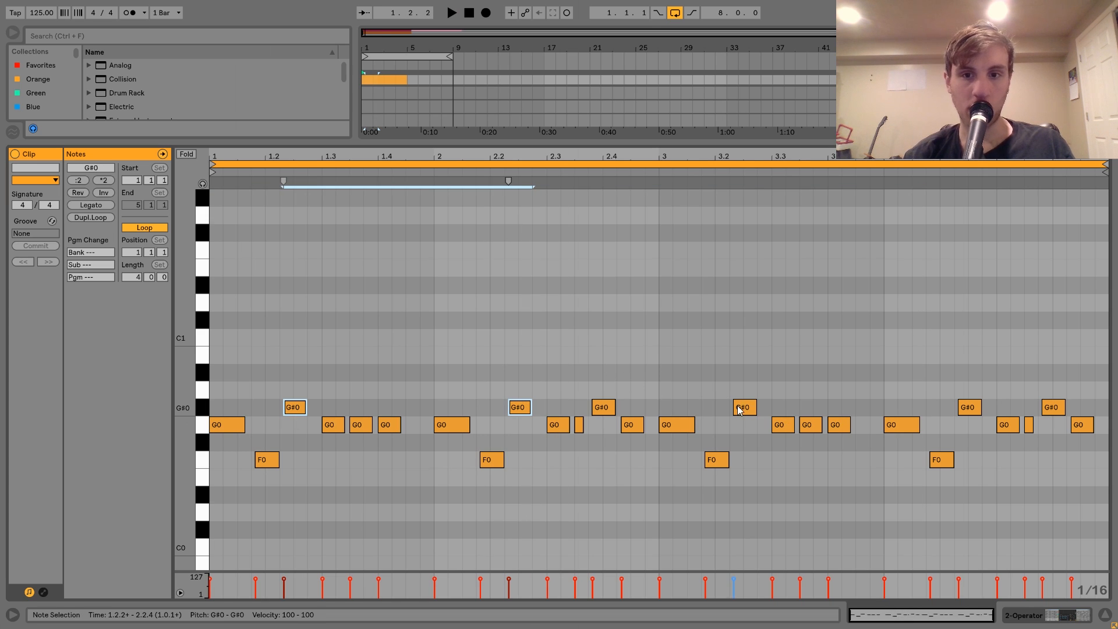
left_click(976, 408, "shift")
left_click_drag(981, 406, 989, 406)
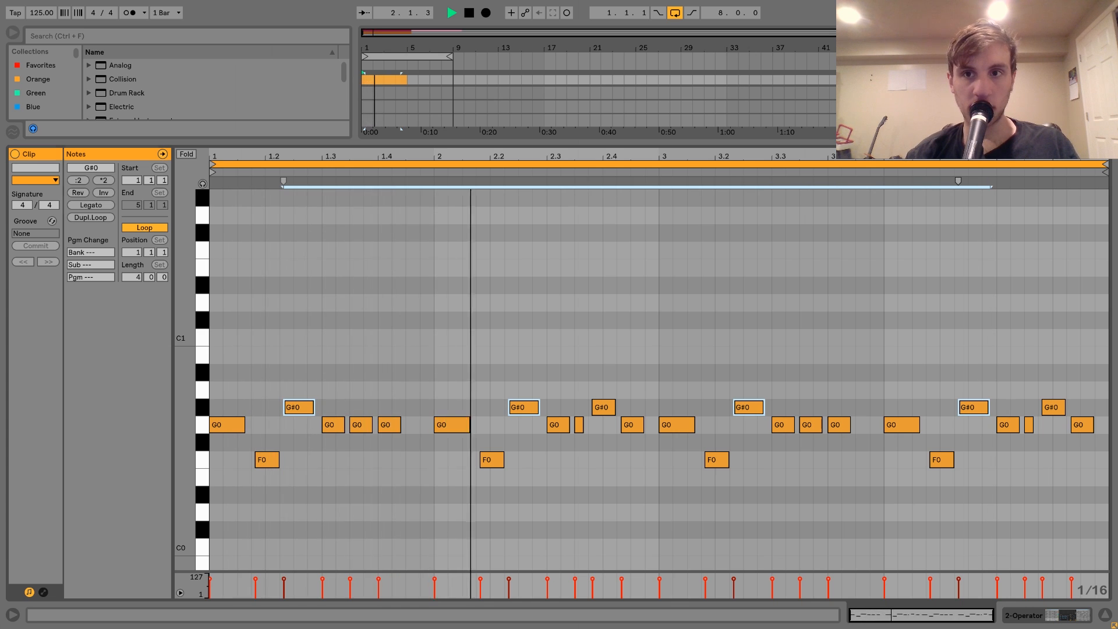
Delete the unused tracks below the Operator track and extend the looped bass clip to bar 9.
key("shift+Tab")
key("space")
left_click(918, 218)
key("Delete")
key("Down")
key("Delete")
key("Delete")
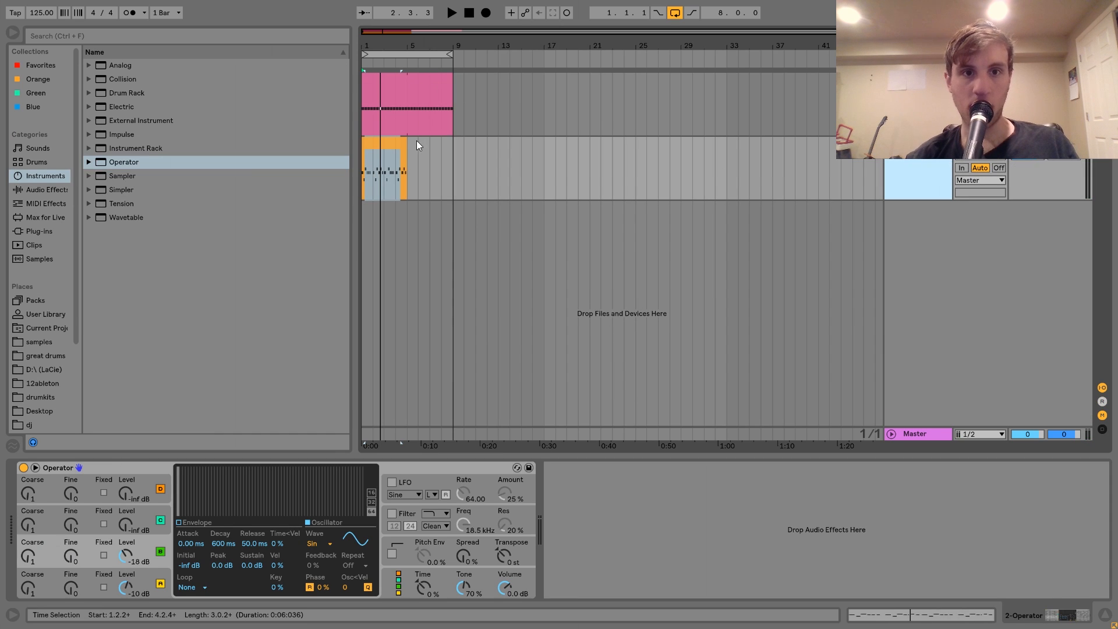
left_click_drag(403, 145, 454, 145)
key("space")
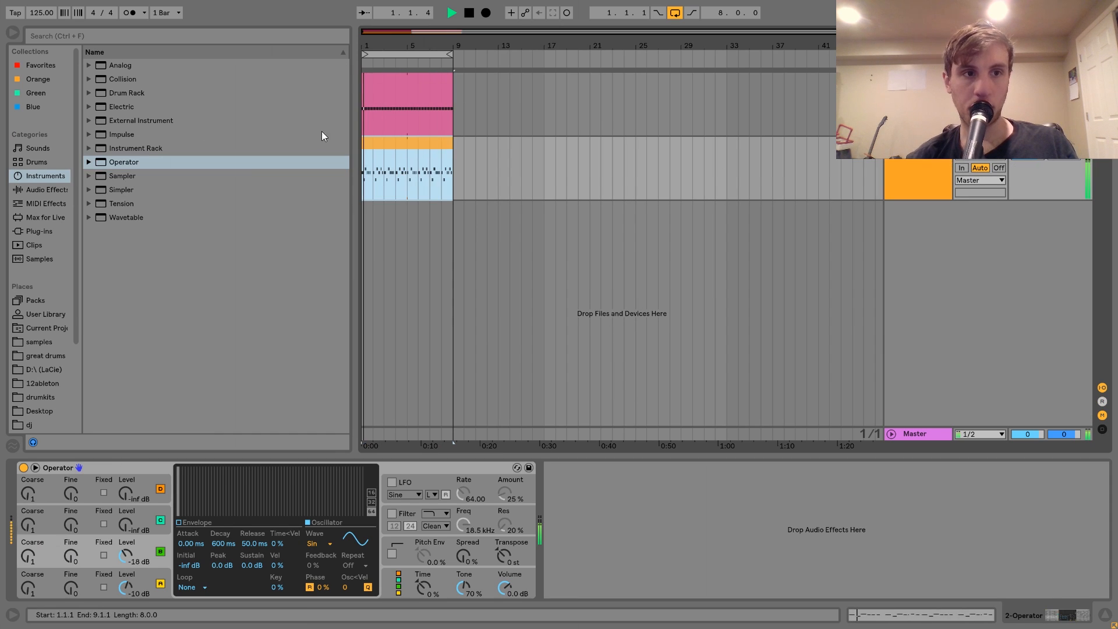
Add Drum Buss after Operator on the bass track, with Crunch at 5.6% and Damp at 20.0 kHz.
left_click(48, 188)
key("space")
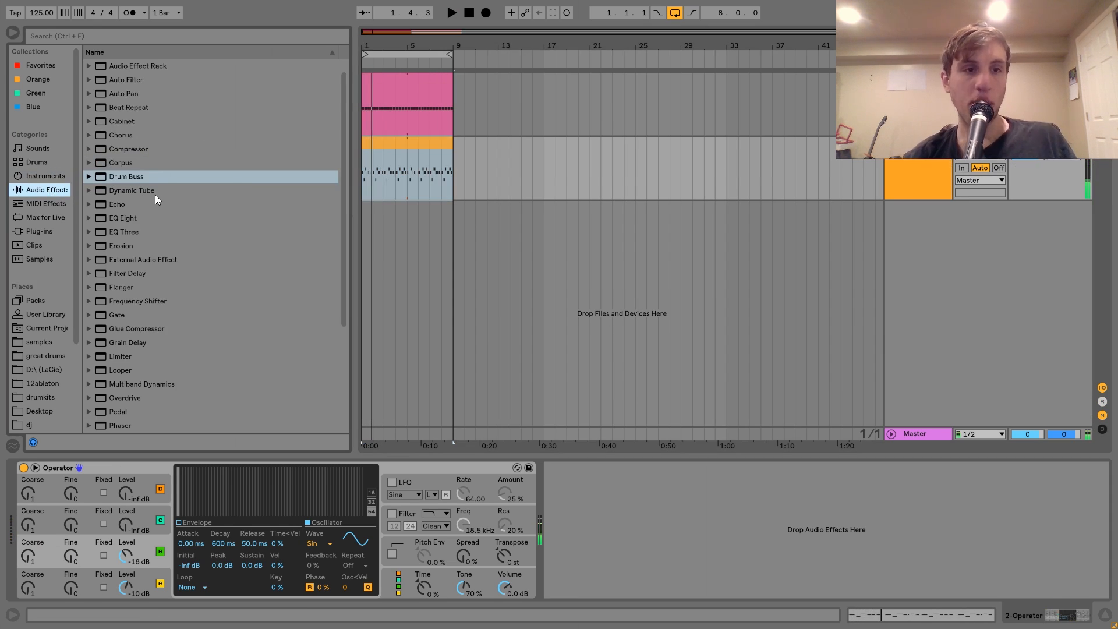
double_click(128, 177)
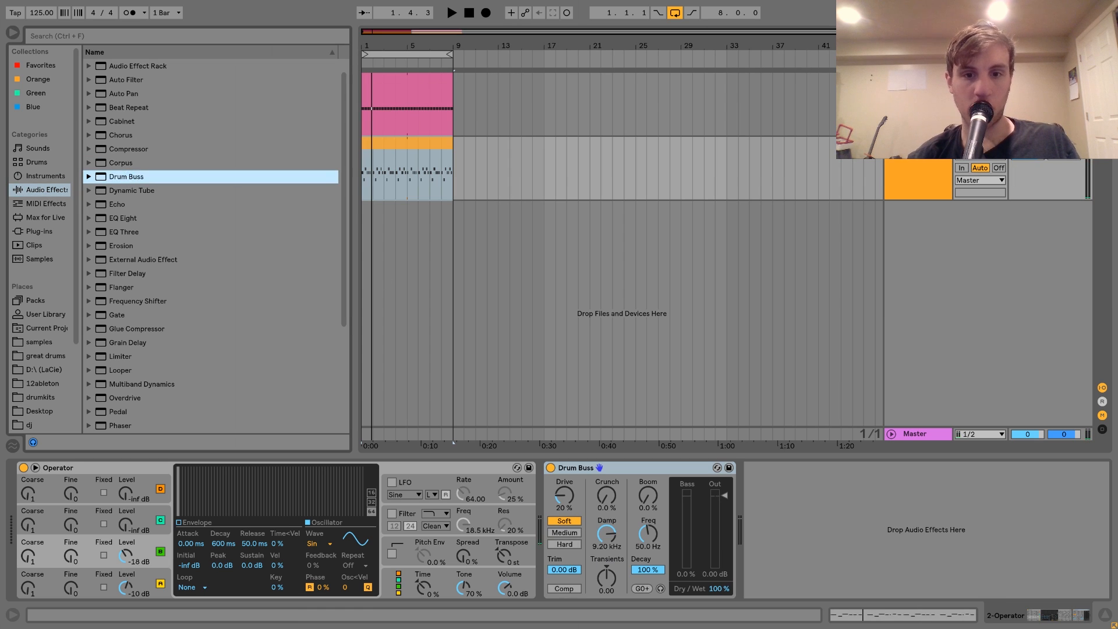
left_click_drag(604, 499, 604, 481)
key("space")
left_click_drag(606, 534, 606, 507)
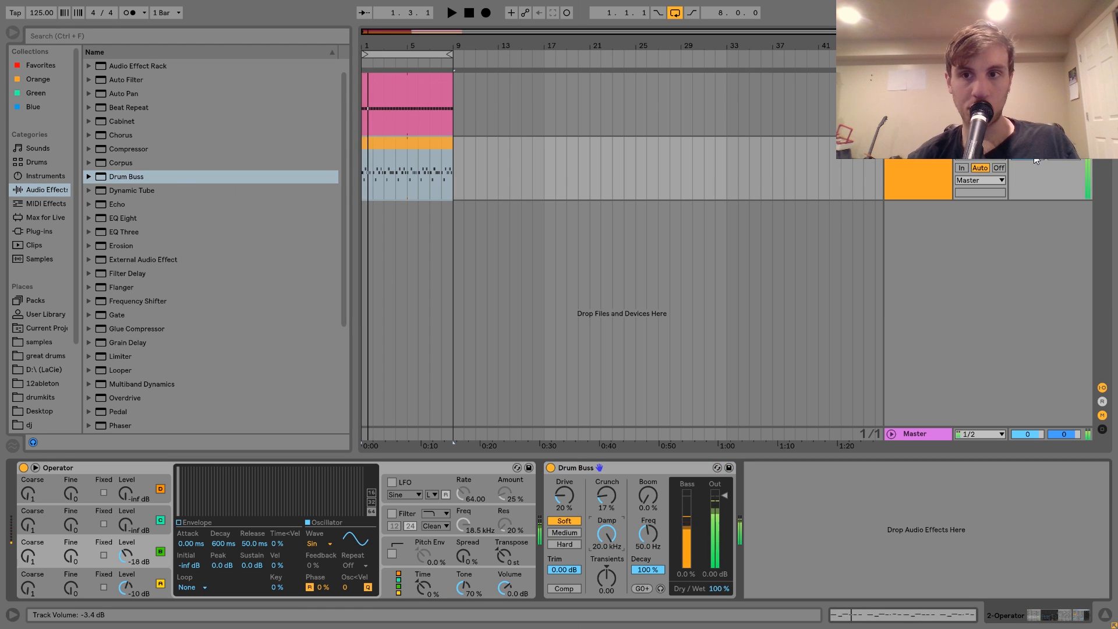
key("space")
left_click_drag(606, 496, 606, 500)
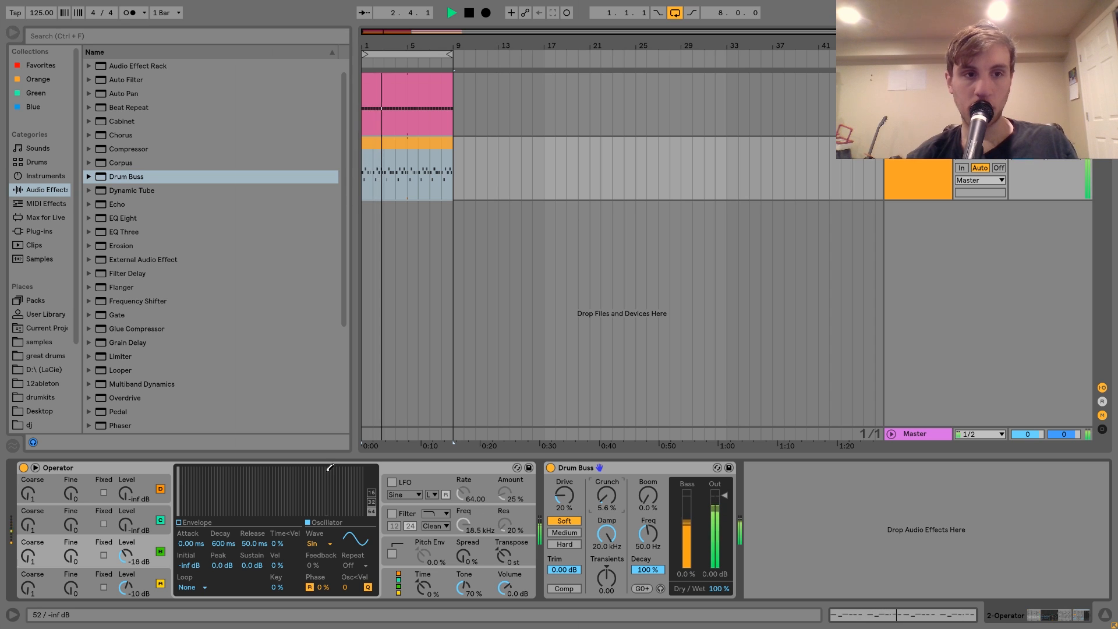
key("space")
Add a Compressor after Drum Buss, sidechain it from the 1-MVA Kick 10 track and set its threshold to -19.6 dB.
left_click_drag(108, 149, 833, 557)
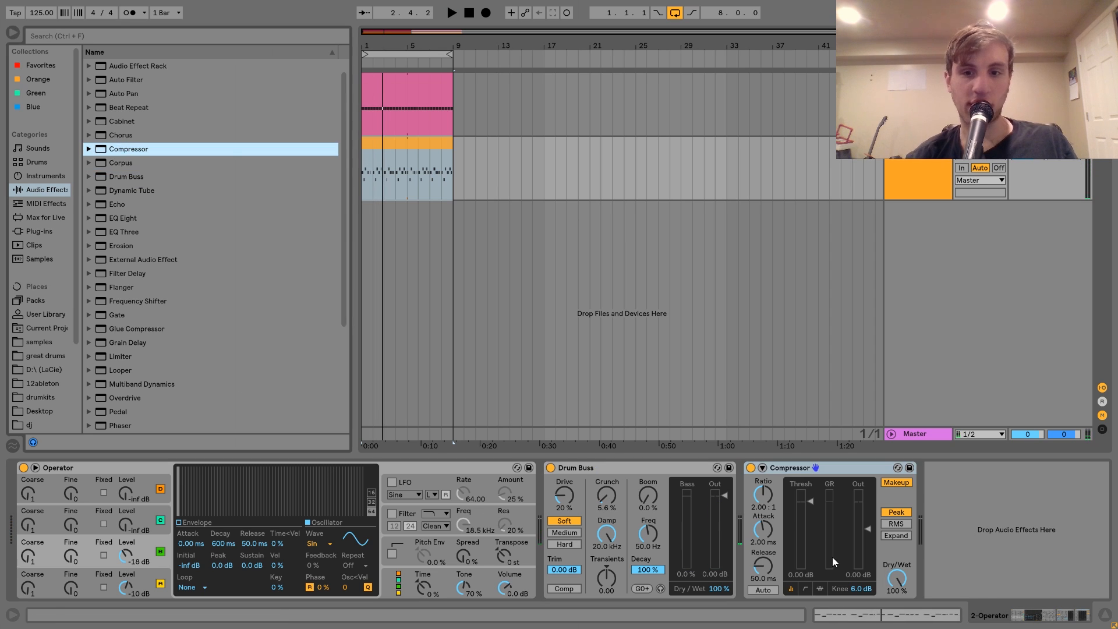
left_click(763, 468)
left_click(771, 502)
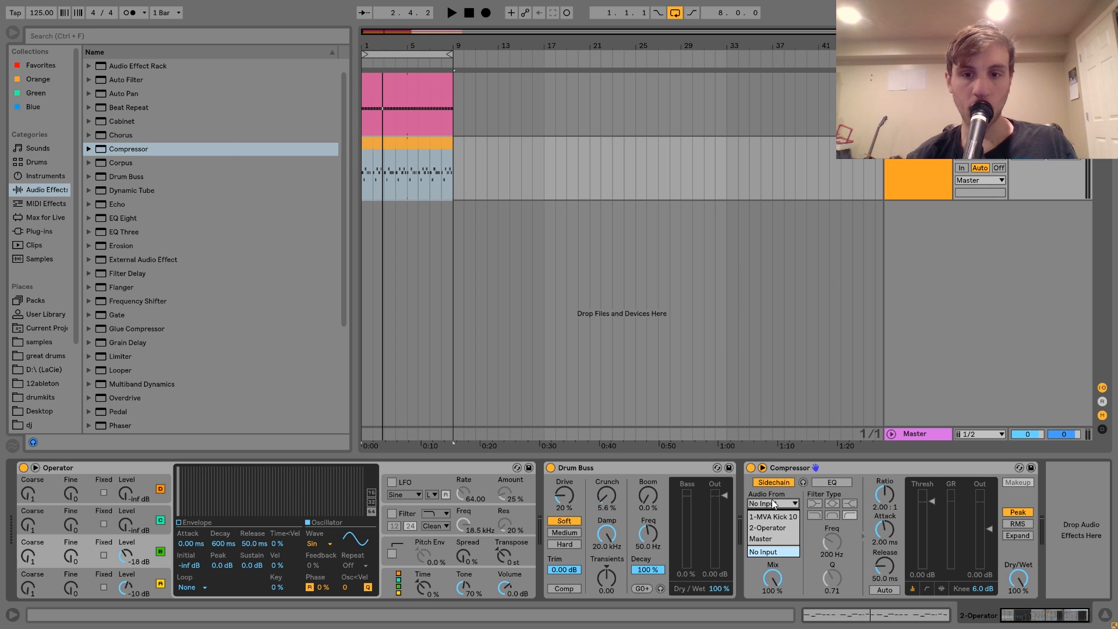
left_click(775, 517)
key("space")
left_click_drag(932, 501, 936, 539)
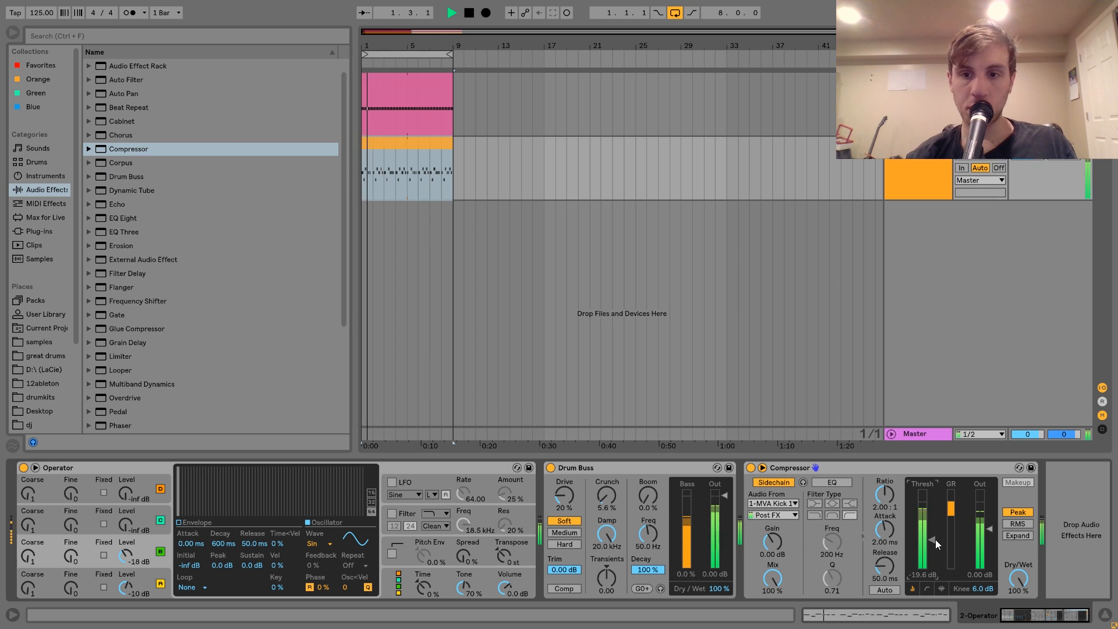
key("space")
Add EQ Eight after the Compressor and cut band 2 by 6.32 dB at 109 Hz with a Q of 1.46.
double_click(120, 219)
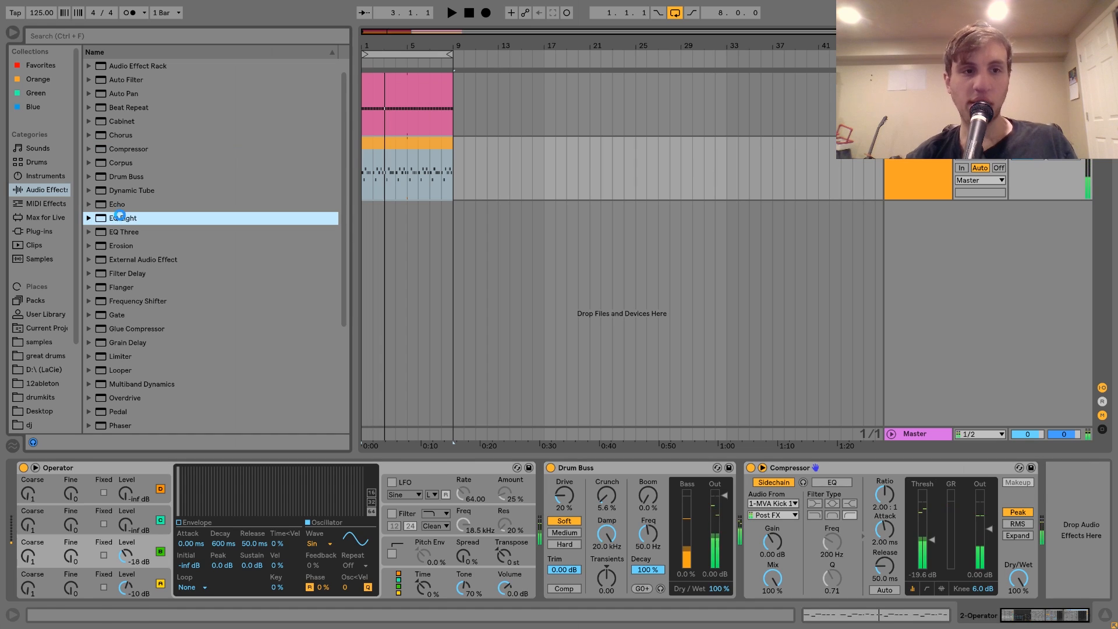
left_click_drag(902, 526, 885, 544)
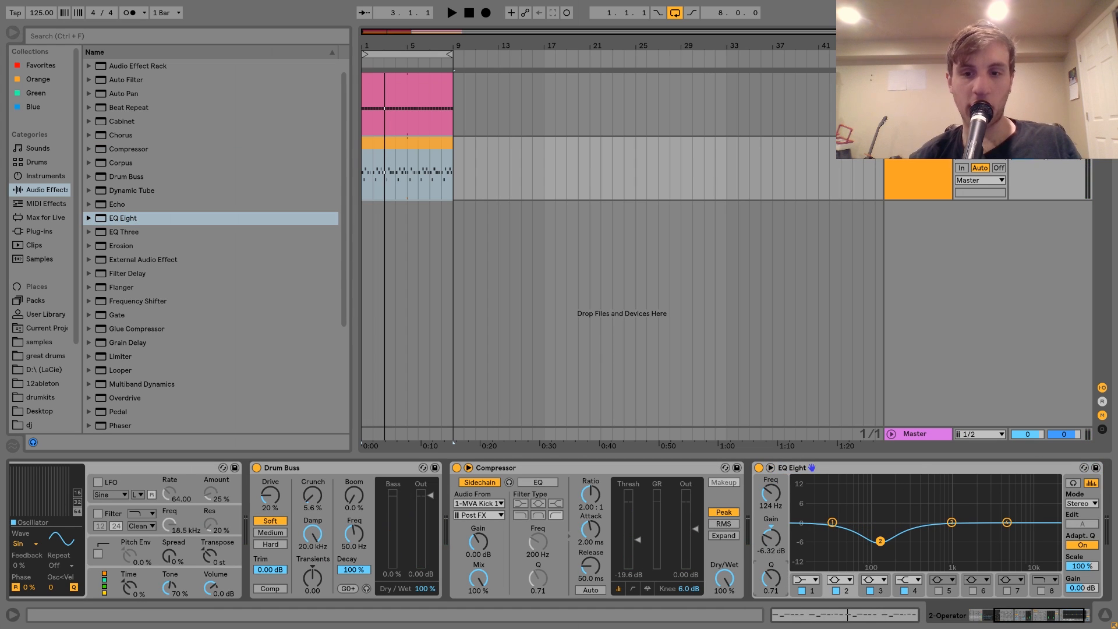
left_click_drag(882, 547, 877, 547)
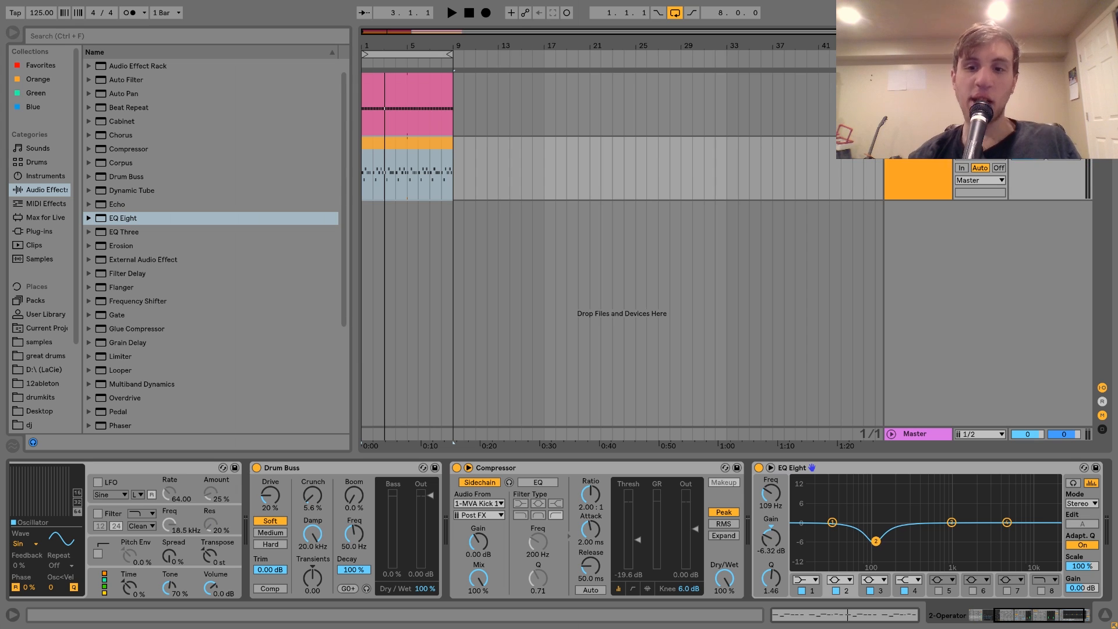
Add Spectrum after Drum Buss on the kick track and examine the kick's frequencies in the enlarged display during playback.
left_click(928, 111)
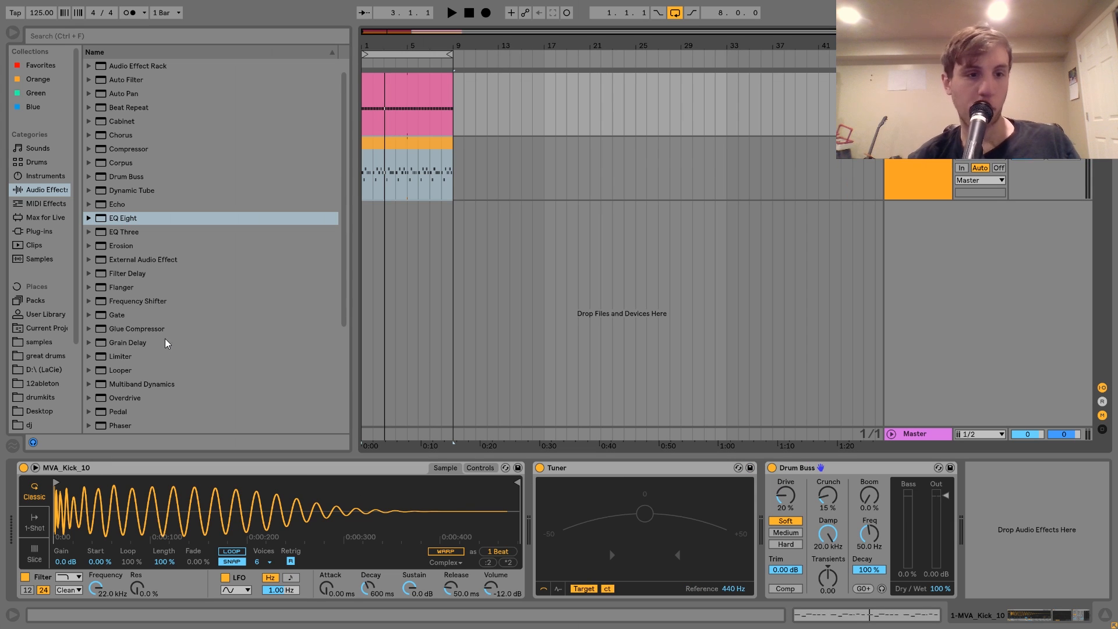
scroll(165, 347, "down", 4)
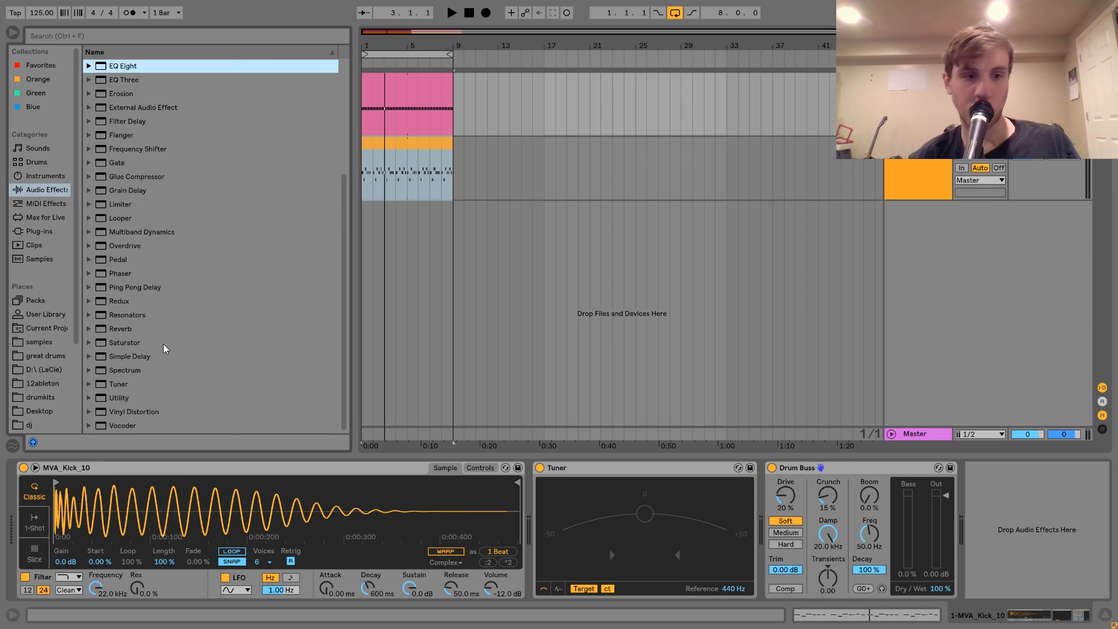
double_click(133, 369)
key("space")
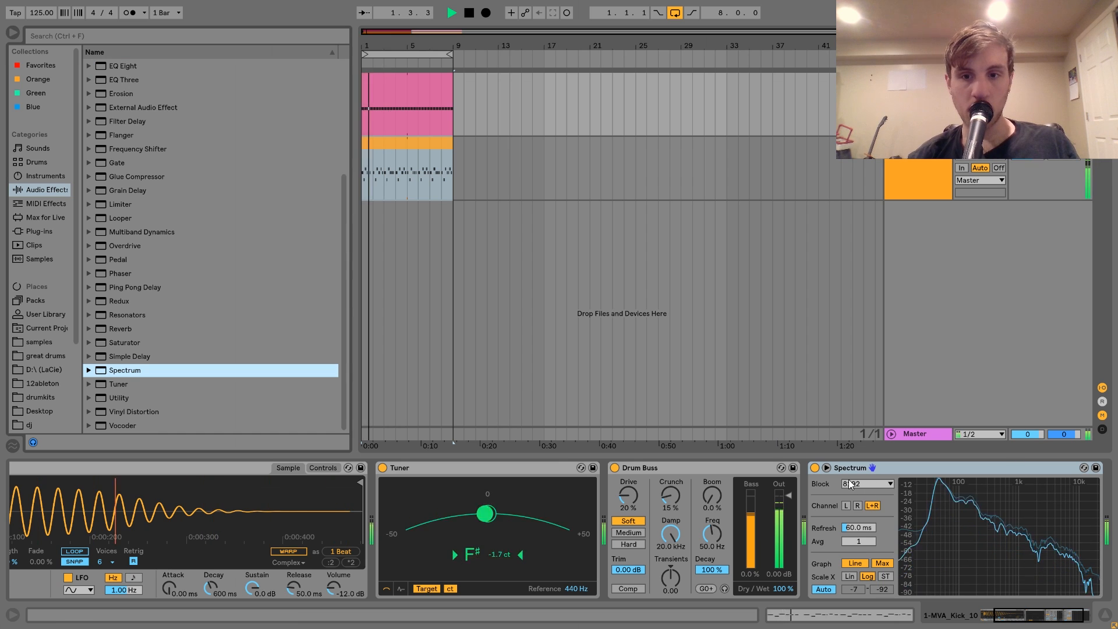
left_click(827, 468)
key("space")
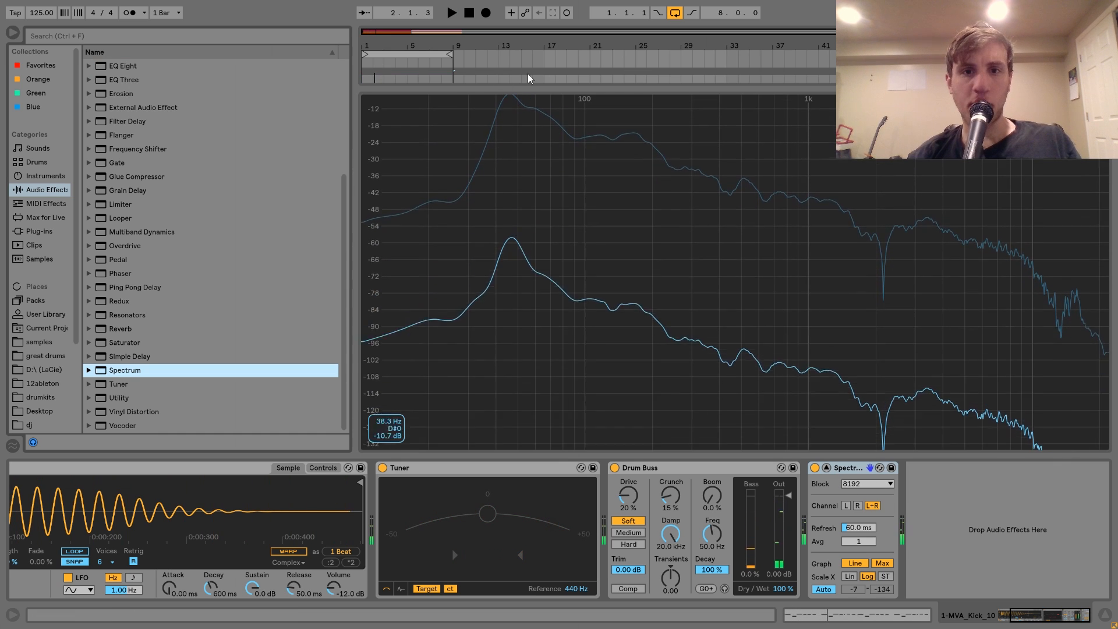
key("space")
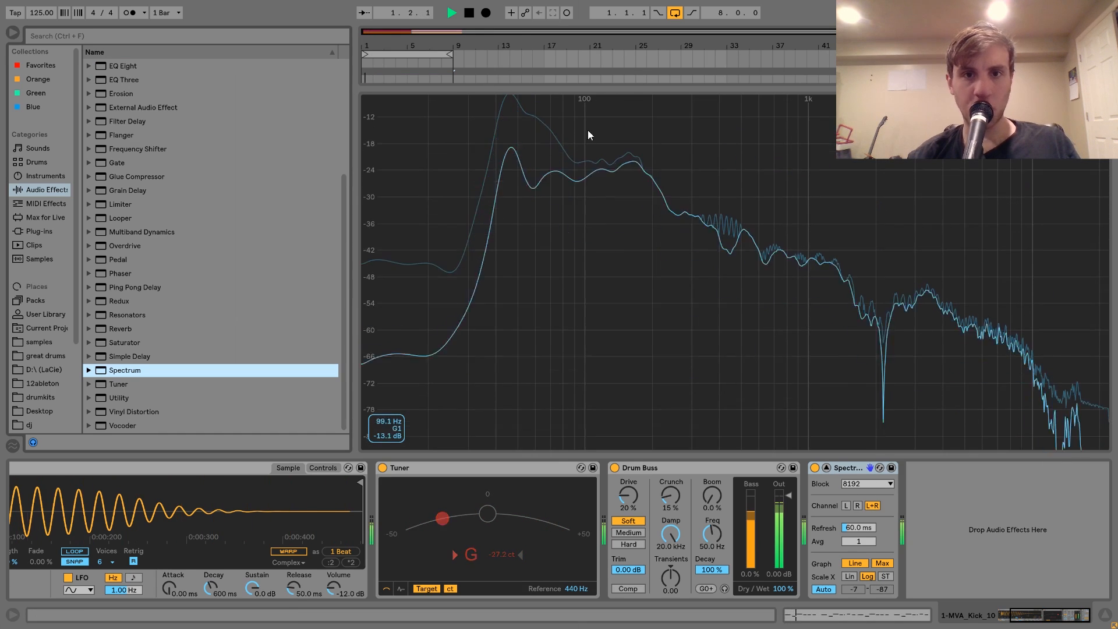
left_click(827, 468)
key("space")
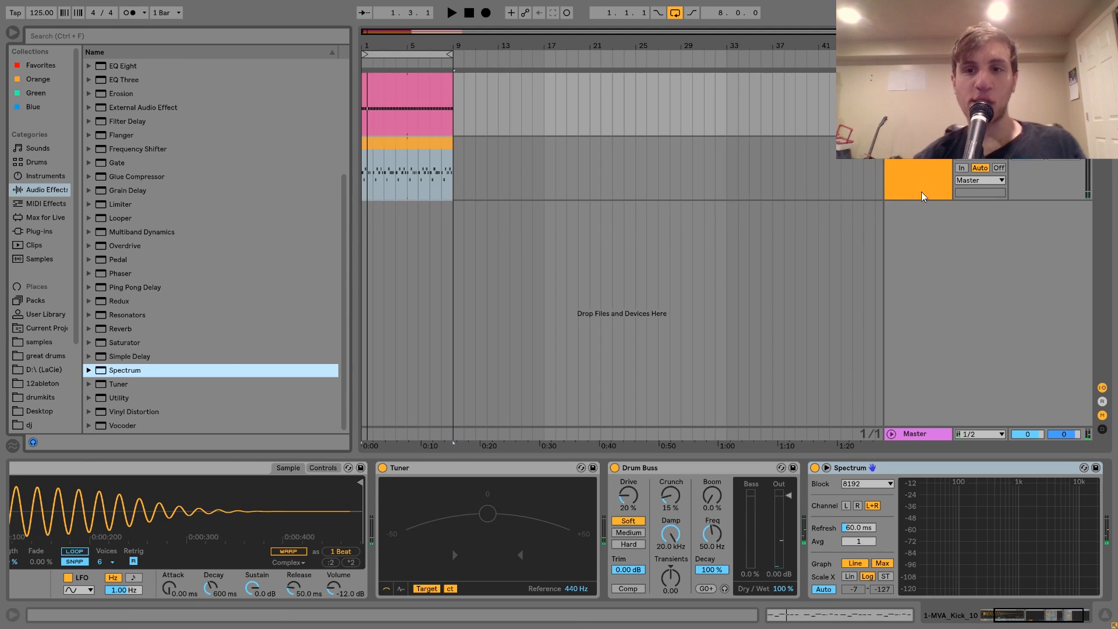
Boost the low shelf of the bass track's EQ Eight by 4.09 dB at 42.6 Hz.
left_click(922, 181)
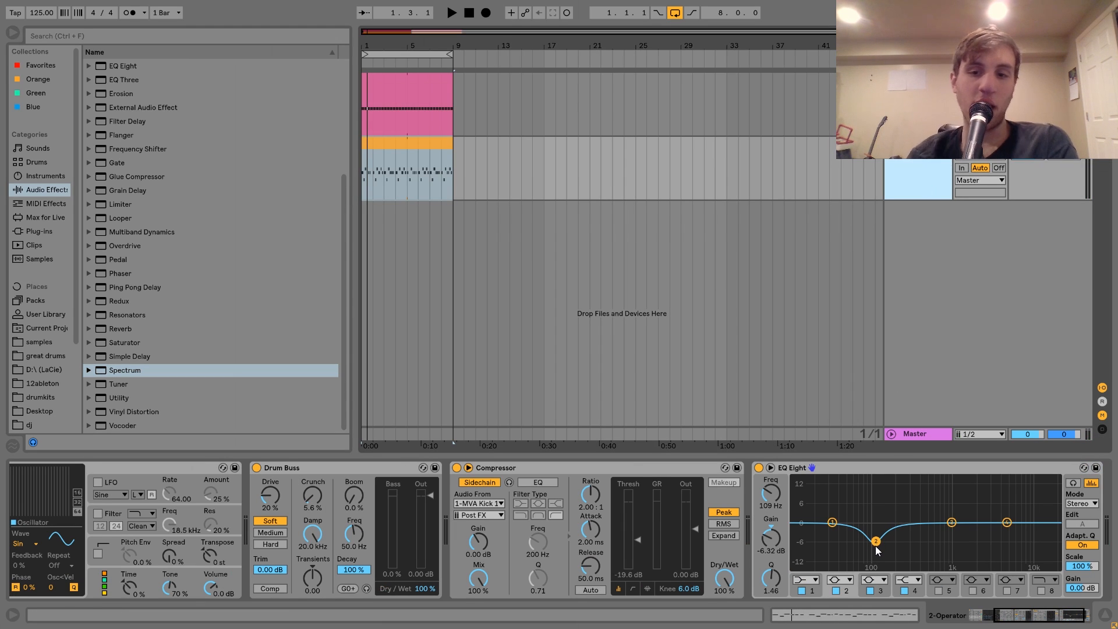
left_click_drag(876, 547, 839, 512)
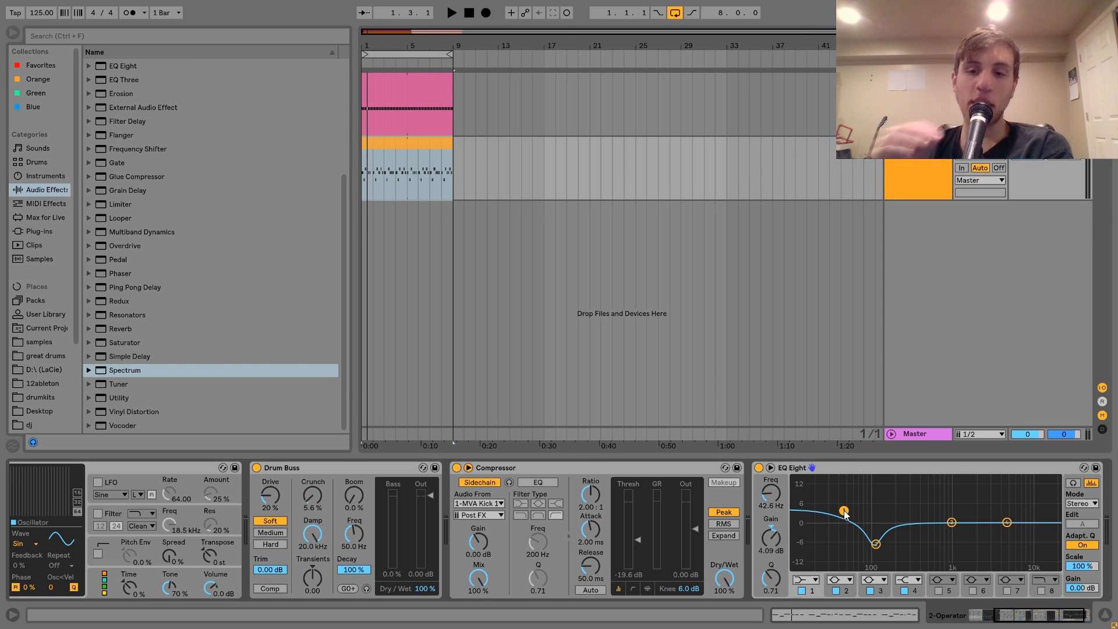
Cut band 2 of the bass track's EQ Eight by 7.31 dB with a Q of 2.29, checking it against the kick during playback.
left_click(876, 546)
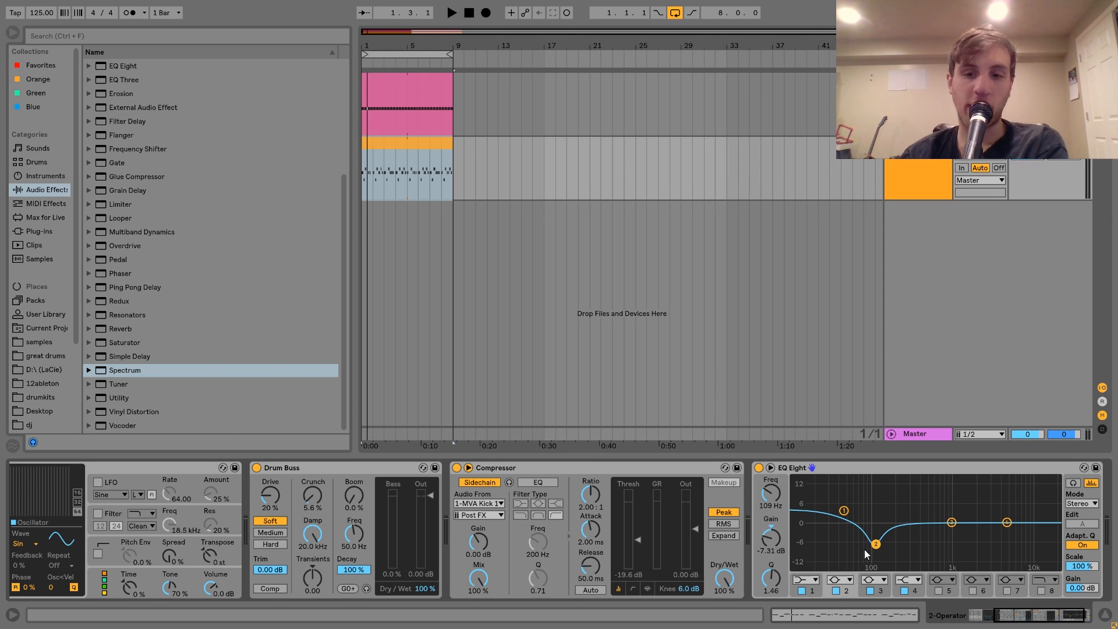
key("space")
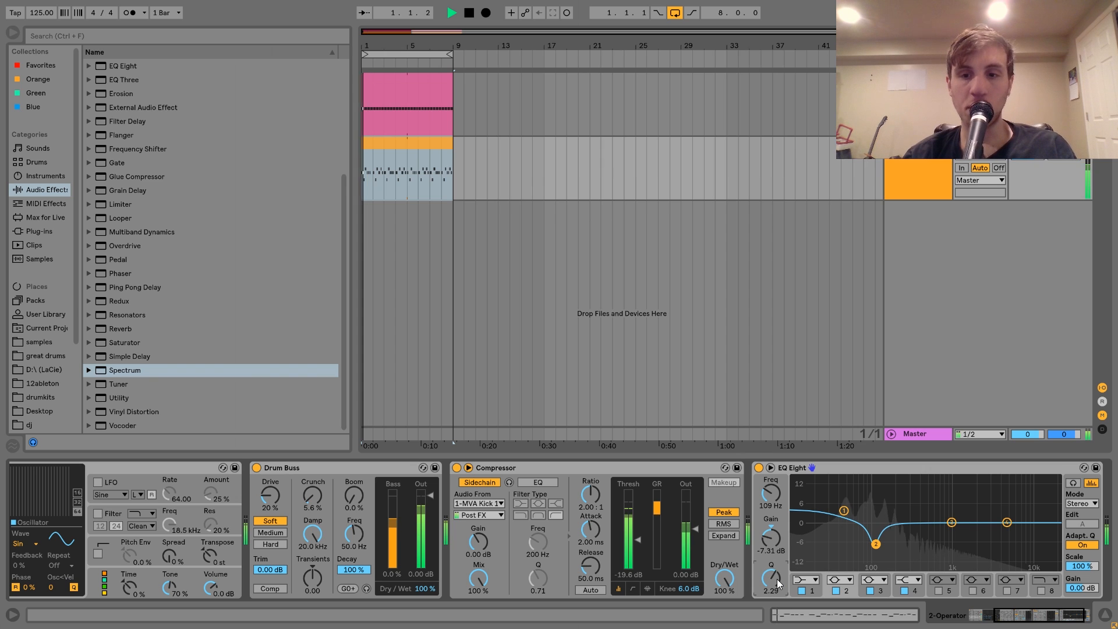
left_click(919, 79)
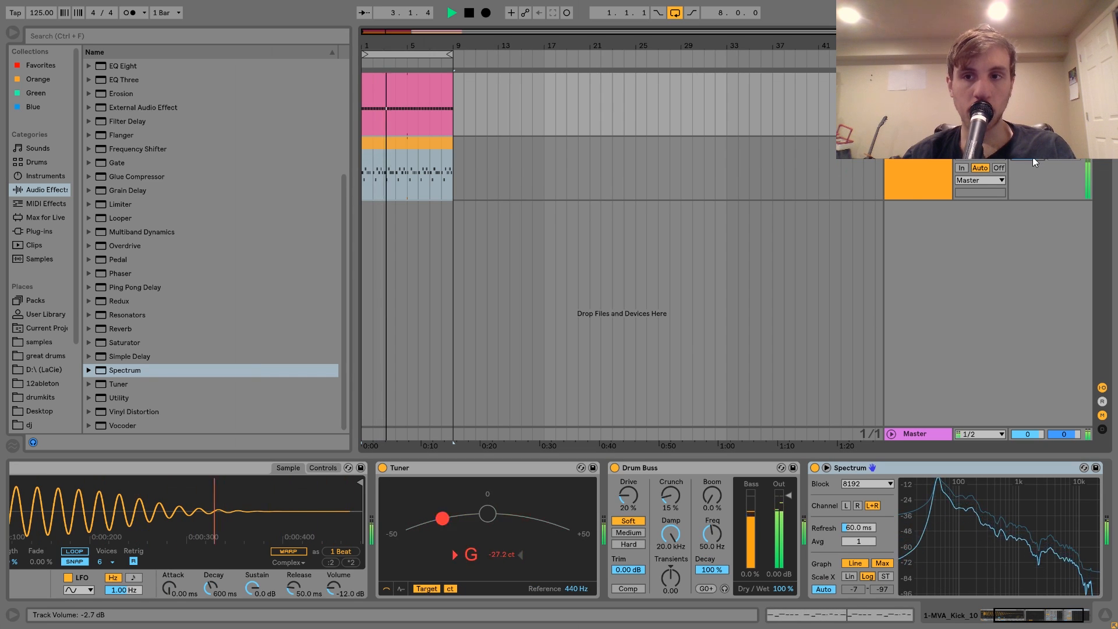
key("space")
Group the kick and bass tracks and add a Saturator with 4.00 dB of drive to the group.
left_click(907, 160)
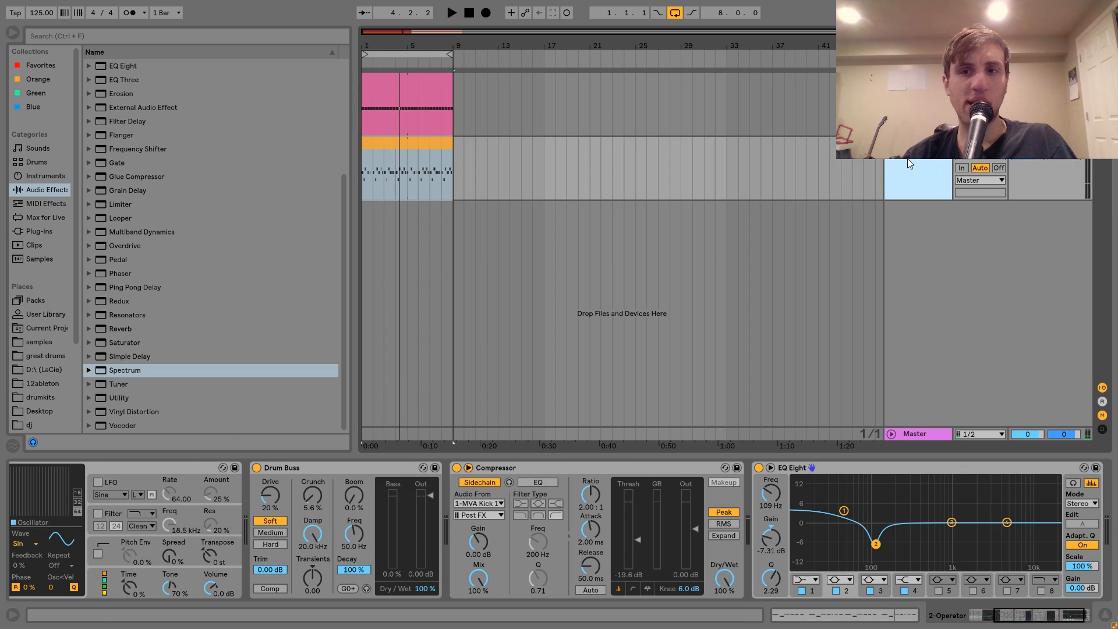
key("ctrl+g")
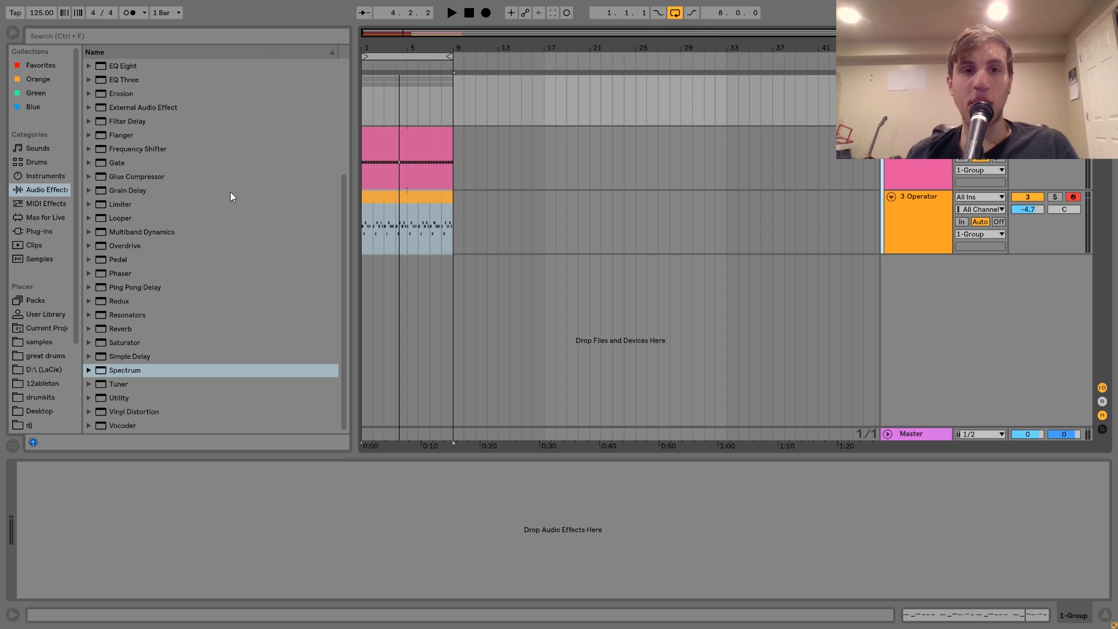
left_click(364, 103)
scroll(232, 176, "up", 2)
scroll(232, 176, "up", 3)
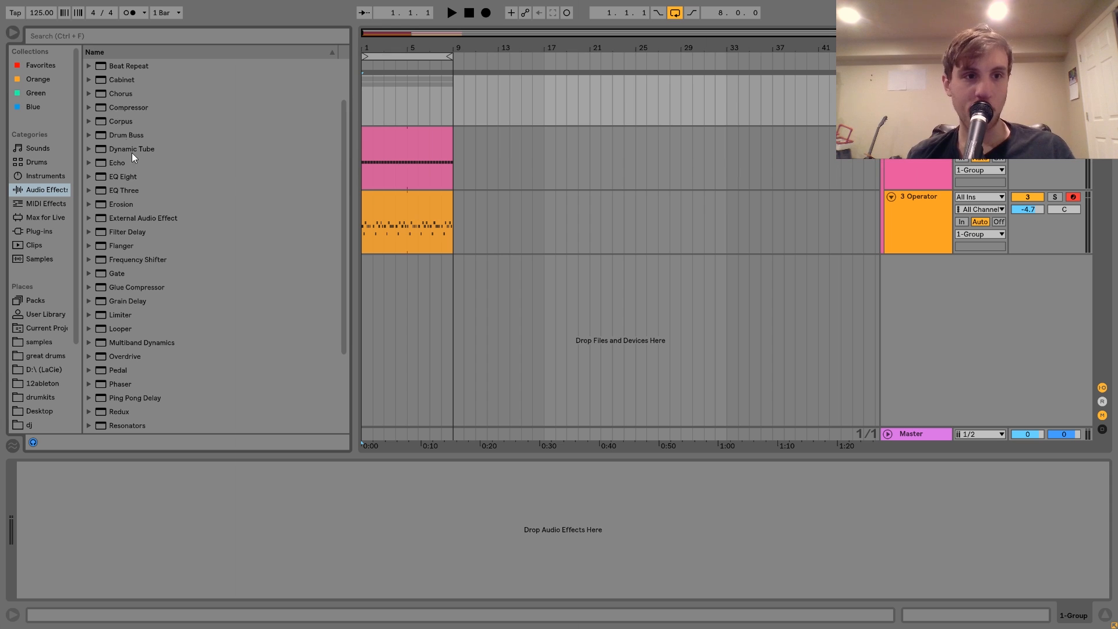
scroll(137, 421, "down", 3)
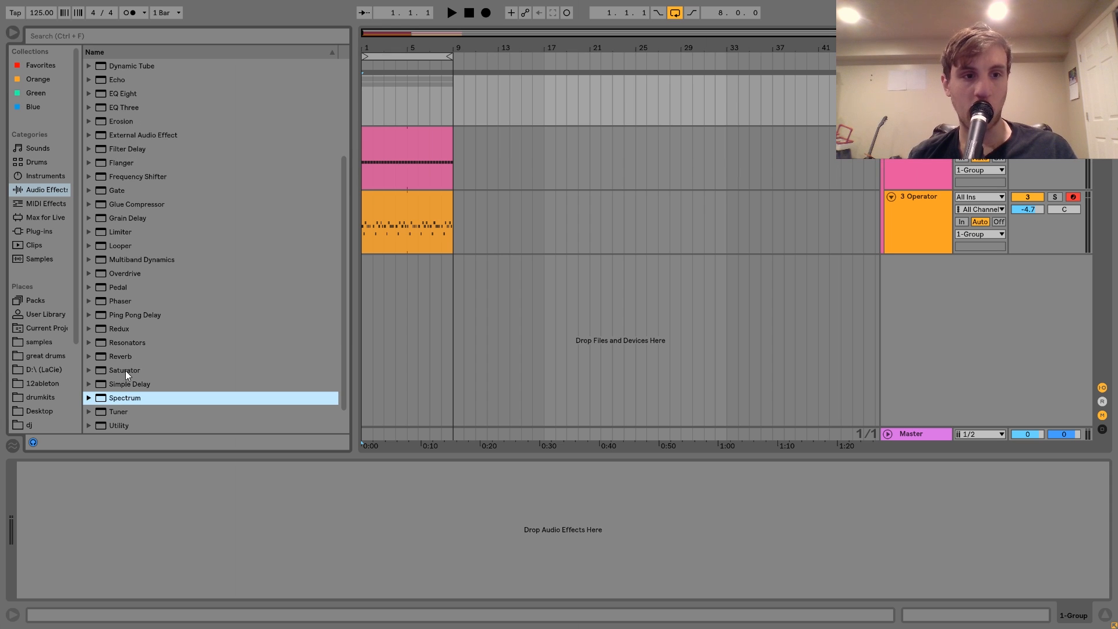
double_click(125, 371)
key("space")
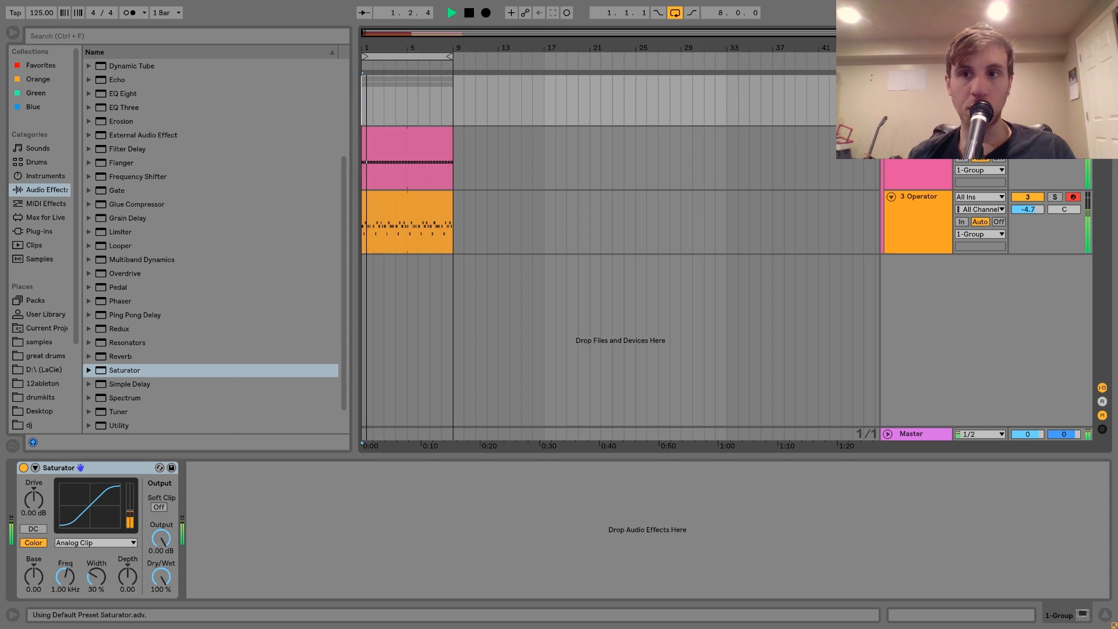
mouse_move(33, 499)
left_mouse_down()
mouse_move(33, 480)
mouse_move(34, 502)
left_mouse_up()
key("space")
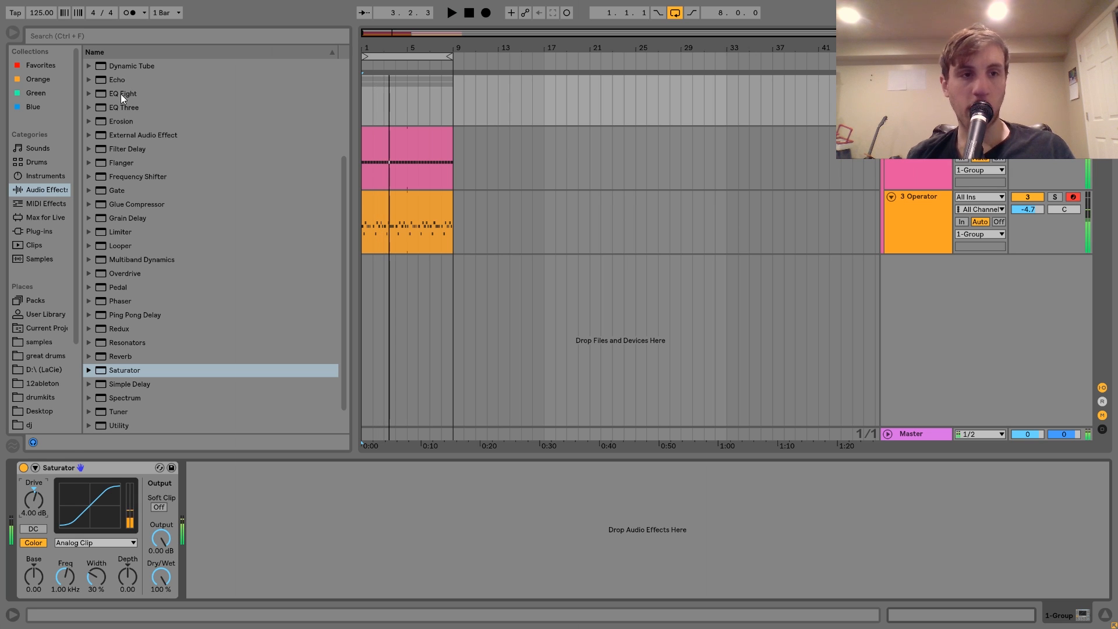
Add EQ Eight to the group: low shelf up about 3 dB, band 2 down 5.58 dB at 240 Hz, high shelf up 3.84 dB at 5.05 kHz.
double_click(121, 93)
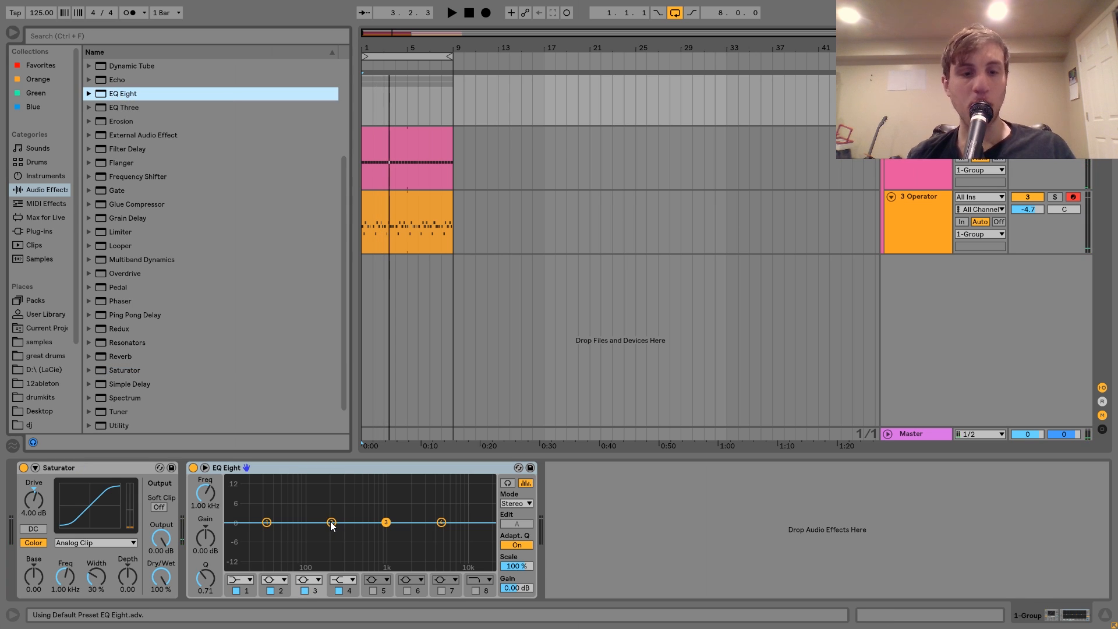
left_click(332, 523)
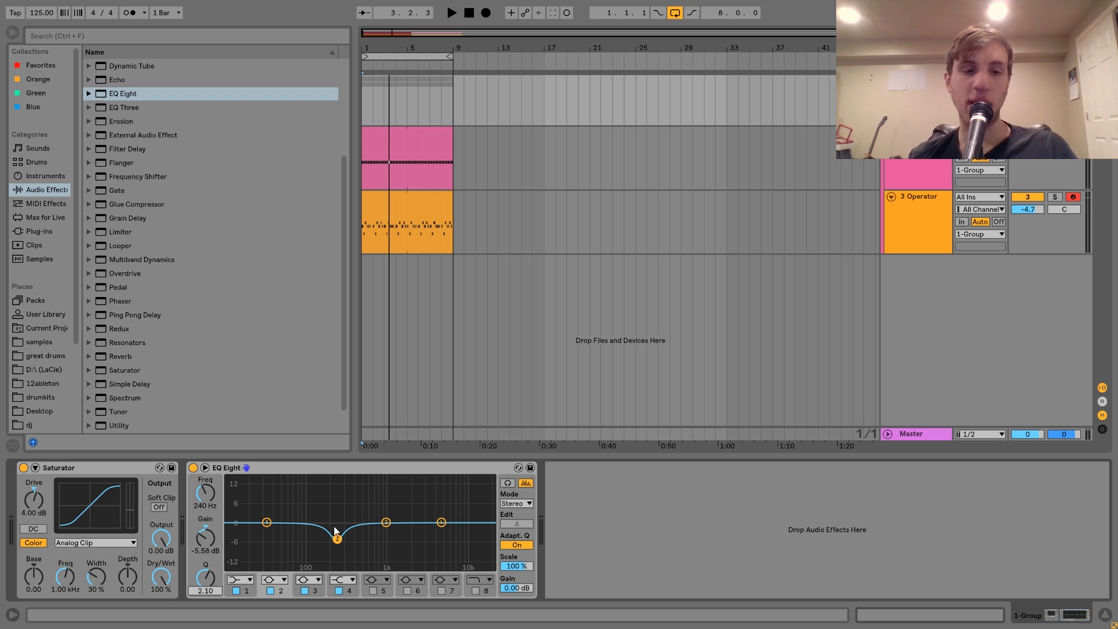
left_click(268, 524)
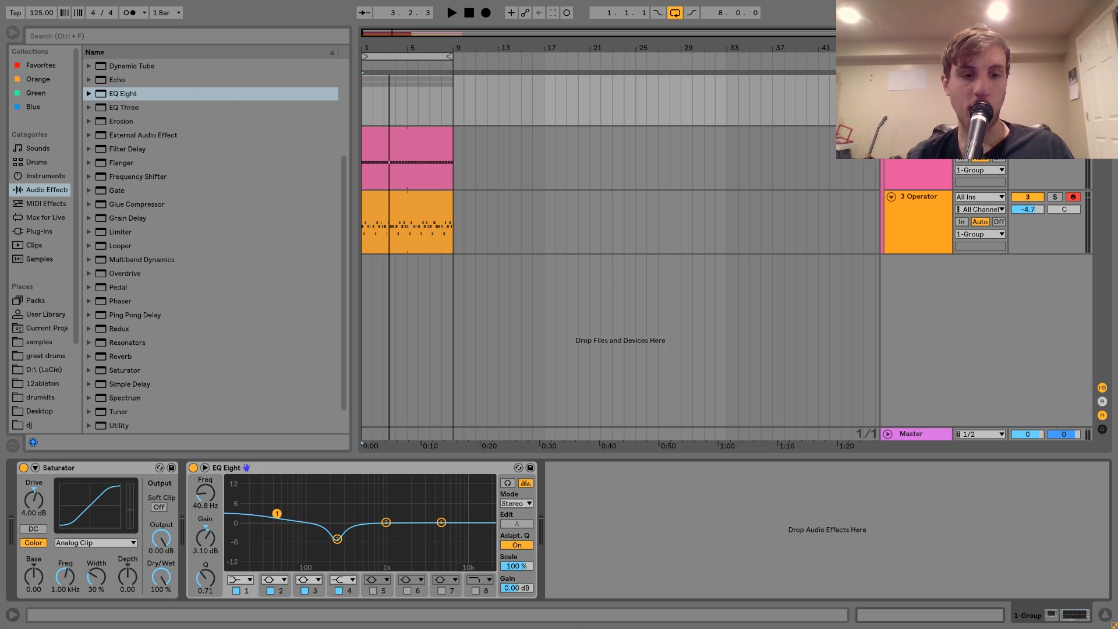
left_click(441, 523)
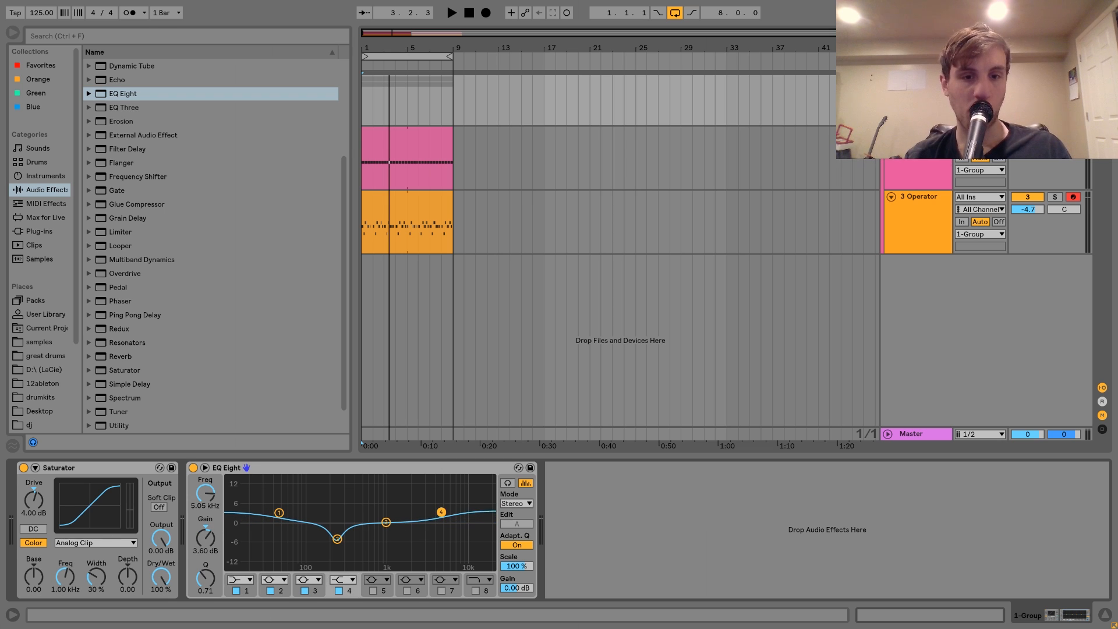
Compare the group's sound with its EQ Eight bypassed and enabled during playback.
key("space")
left_click(193, 469)
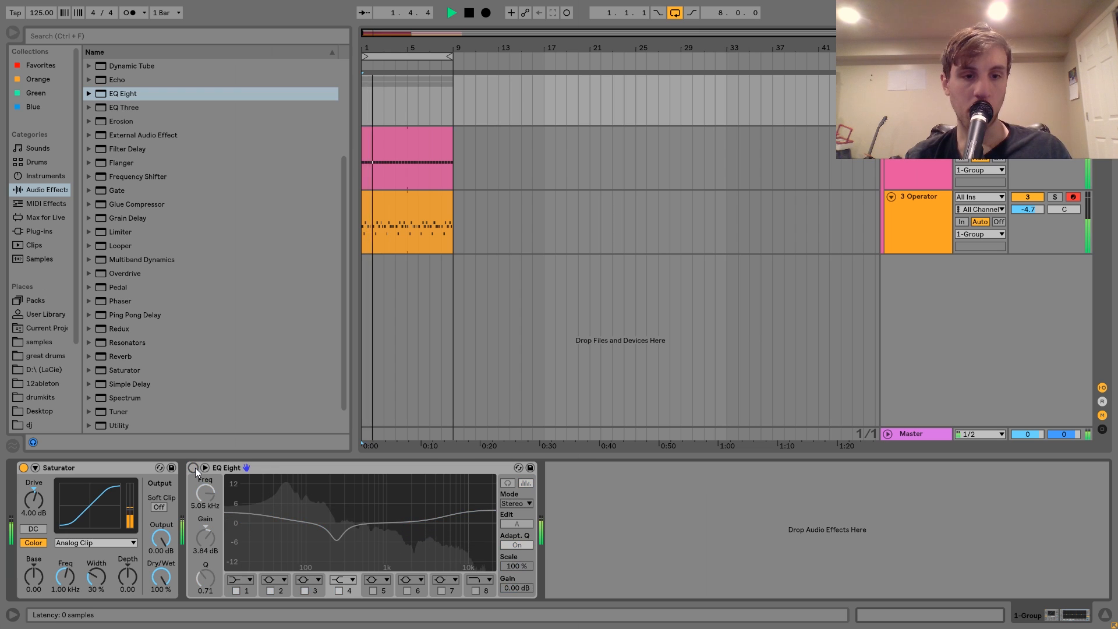
left_click(194, 468)
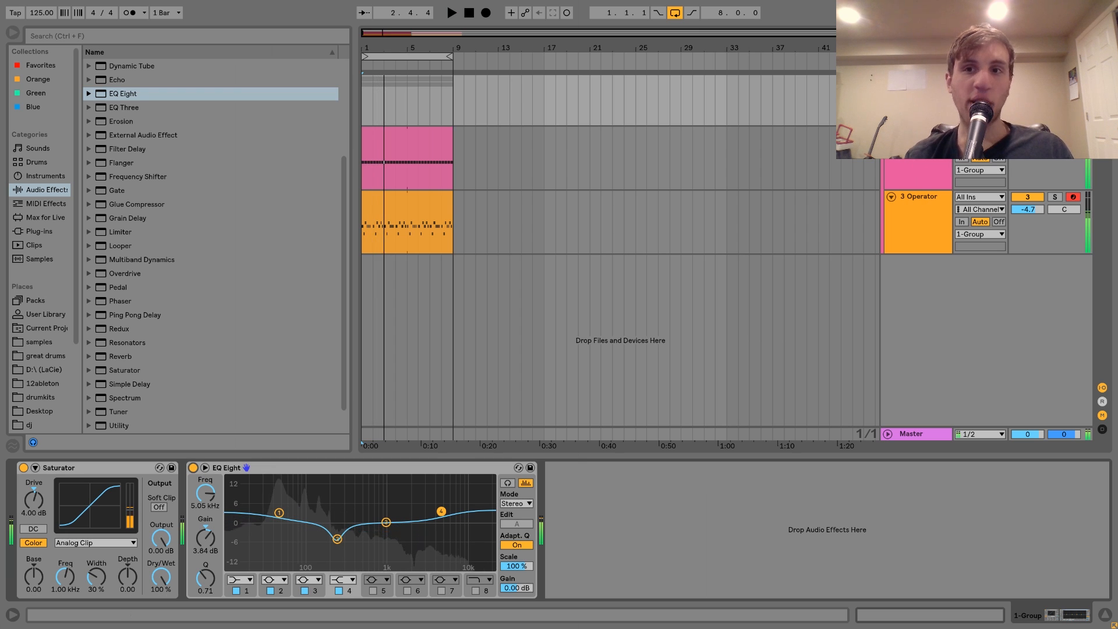
key("space")
left_click(889, 81)
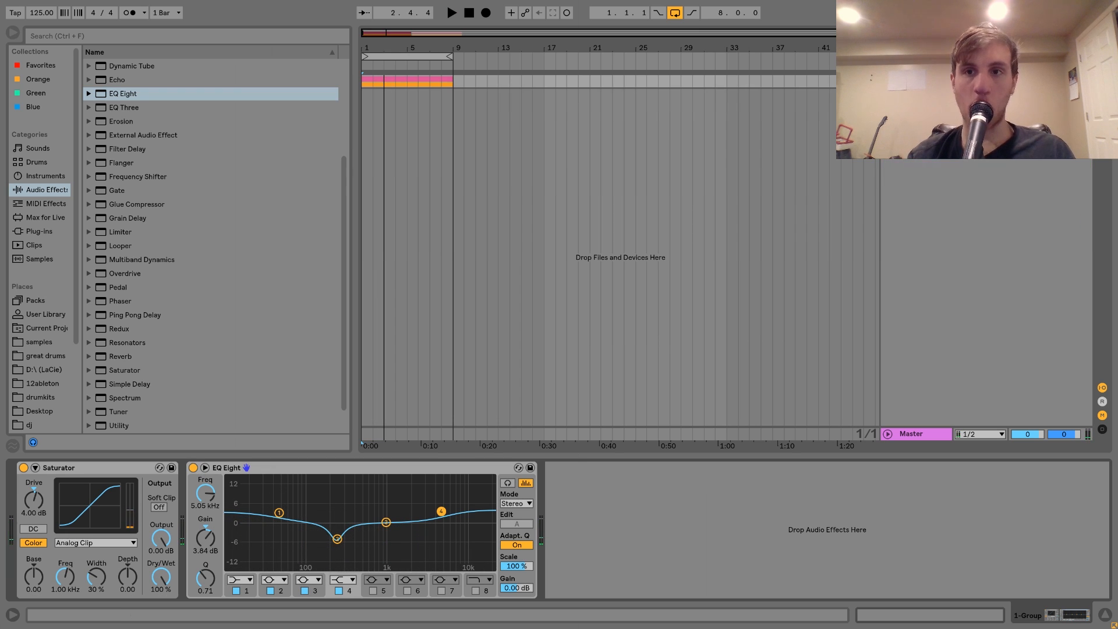
left_click(889, 80)
left_click(919, 134)
left_click(913, 215)
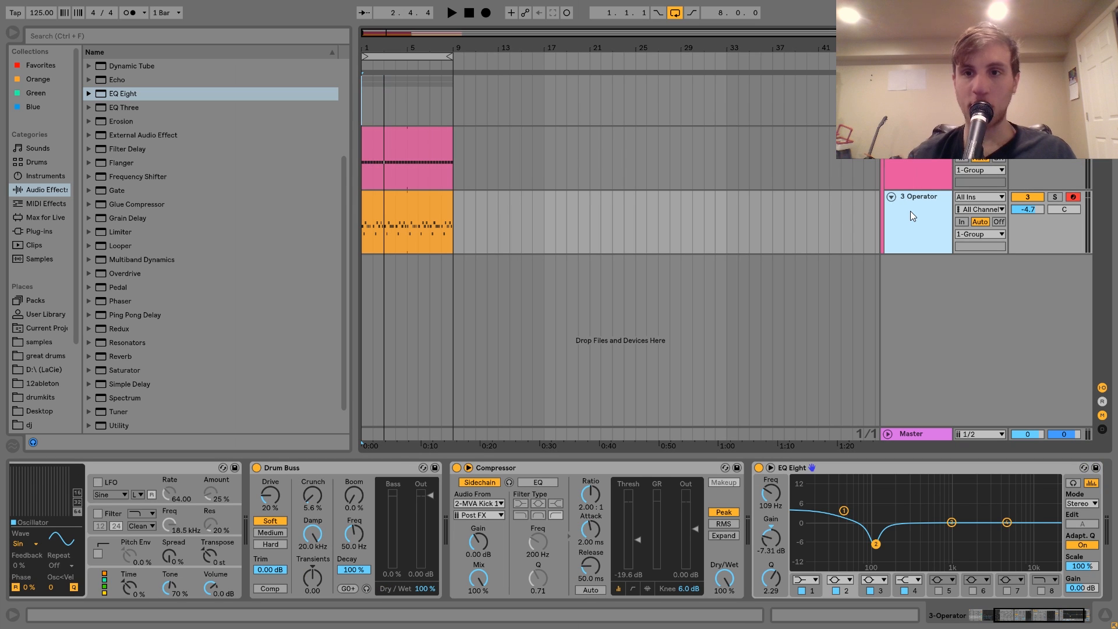
Insert a MIDI track below the kick and bass group and open the MVA_HATS folder in the samples library.
left_click(919, 87)
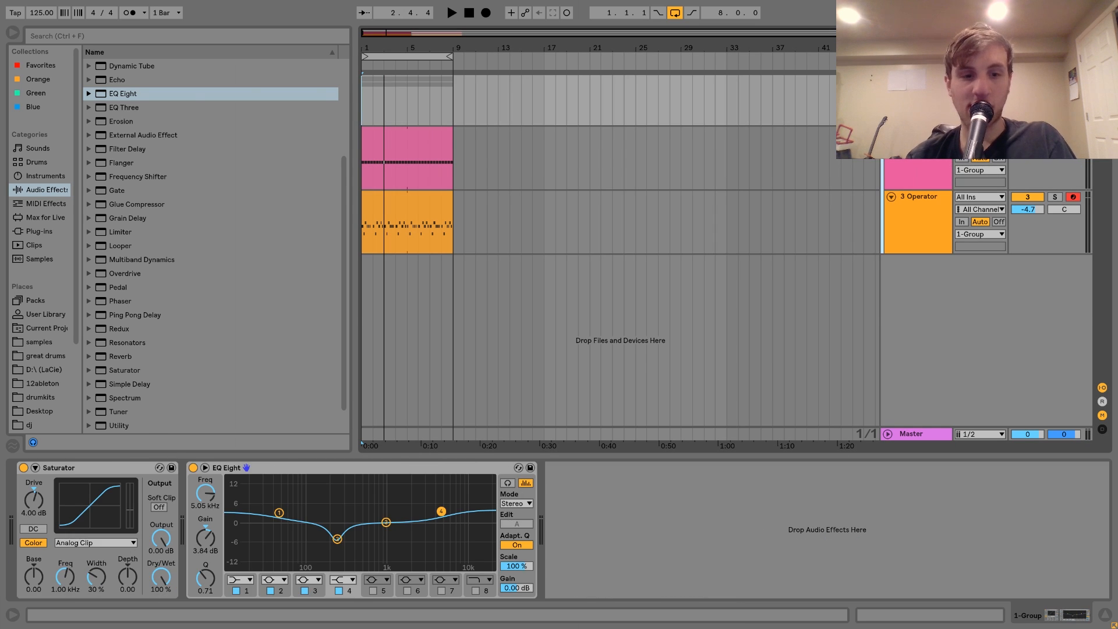
key("ctrl+shift+t")
left_click(41, 342)
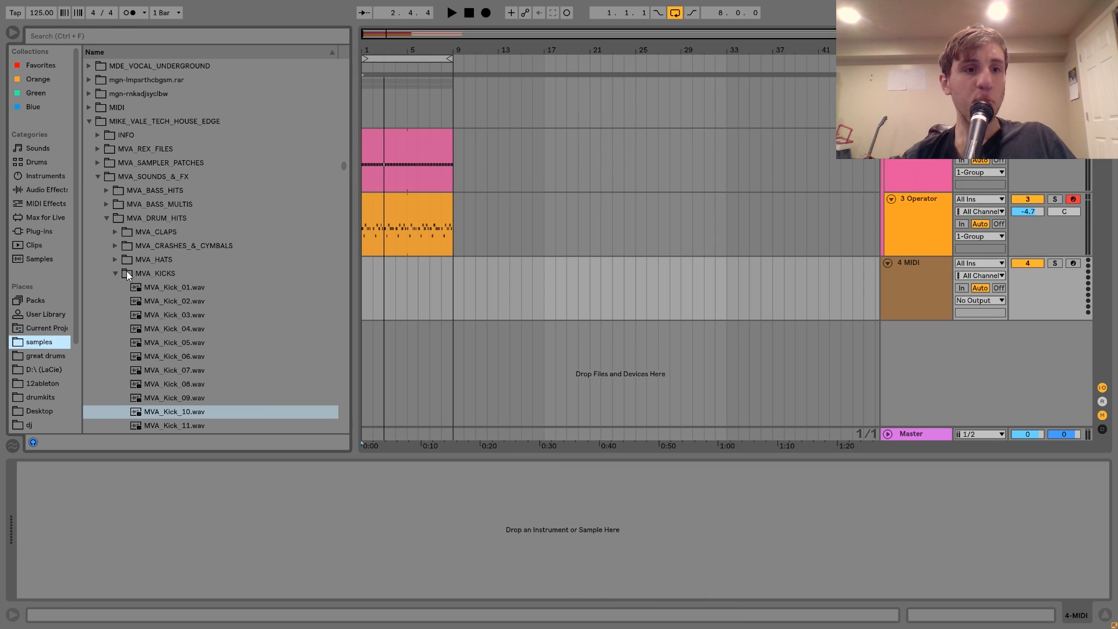
left_click(115, 260)
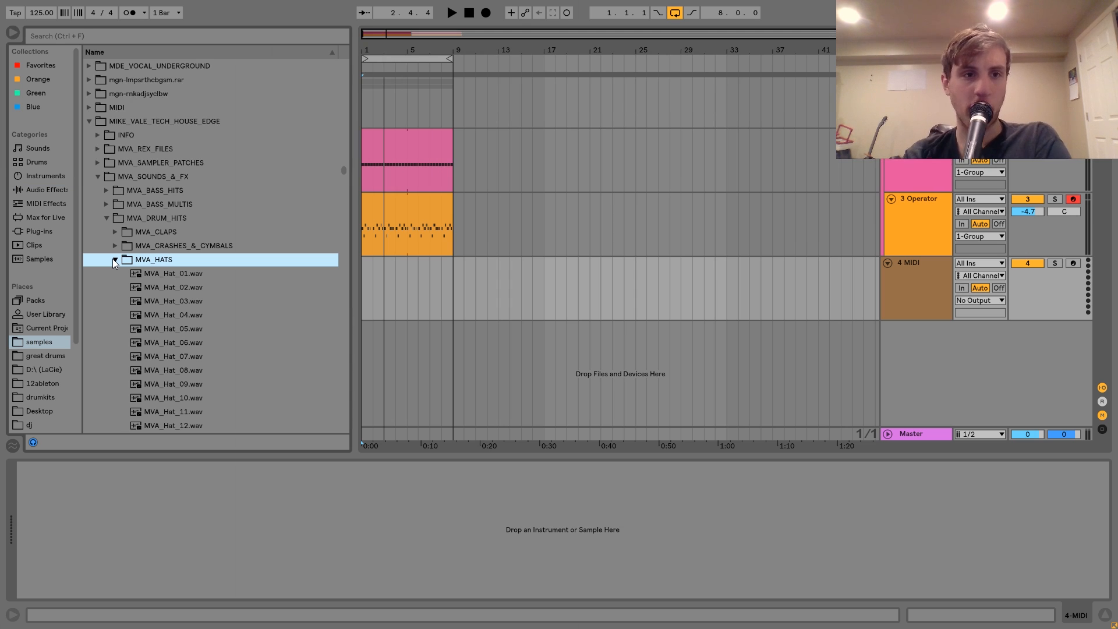
Audition the MVA hat samples and load MVA_Hat_11.wav onto the new MIDI track.
key("Down")
key("Down")
key("Down")
key("Down")
key("Down")
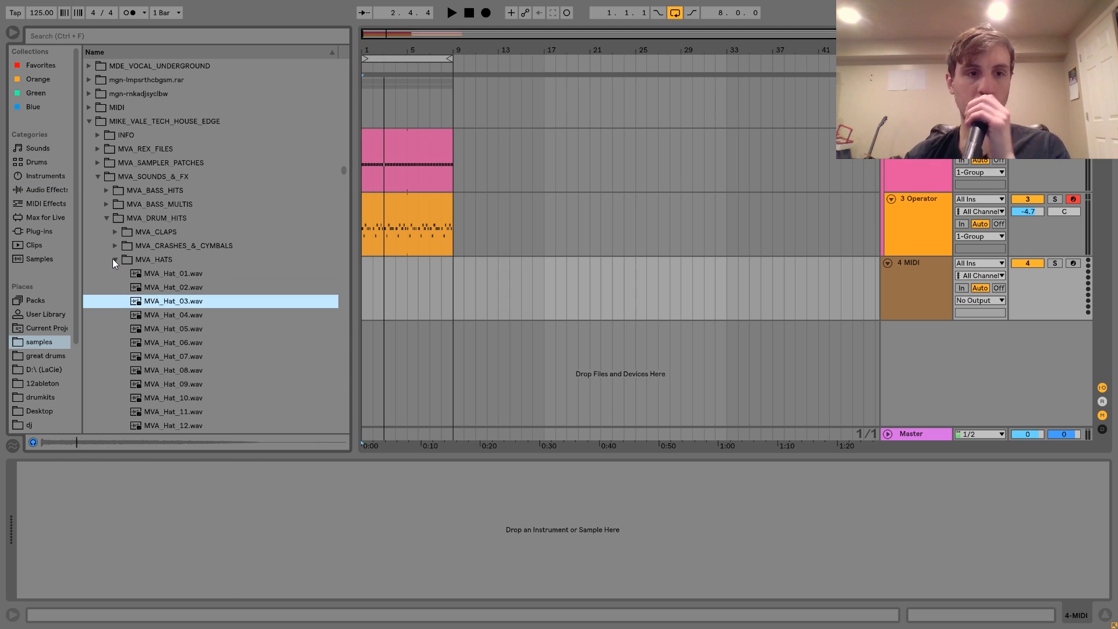
key("Down")
key("Down")
key("Down")
key("Down")
key("Down")
key("Down")
key("Down")
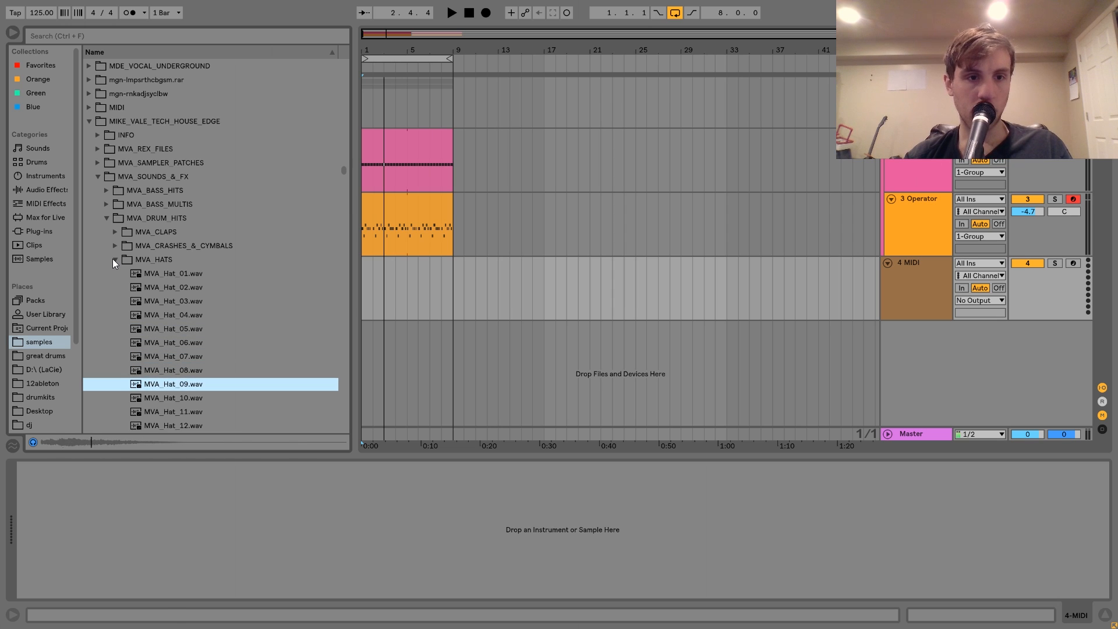
key("Down")
key("Up")
key("Up")
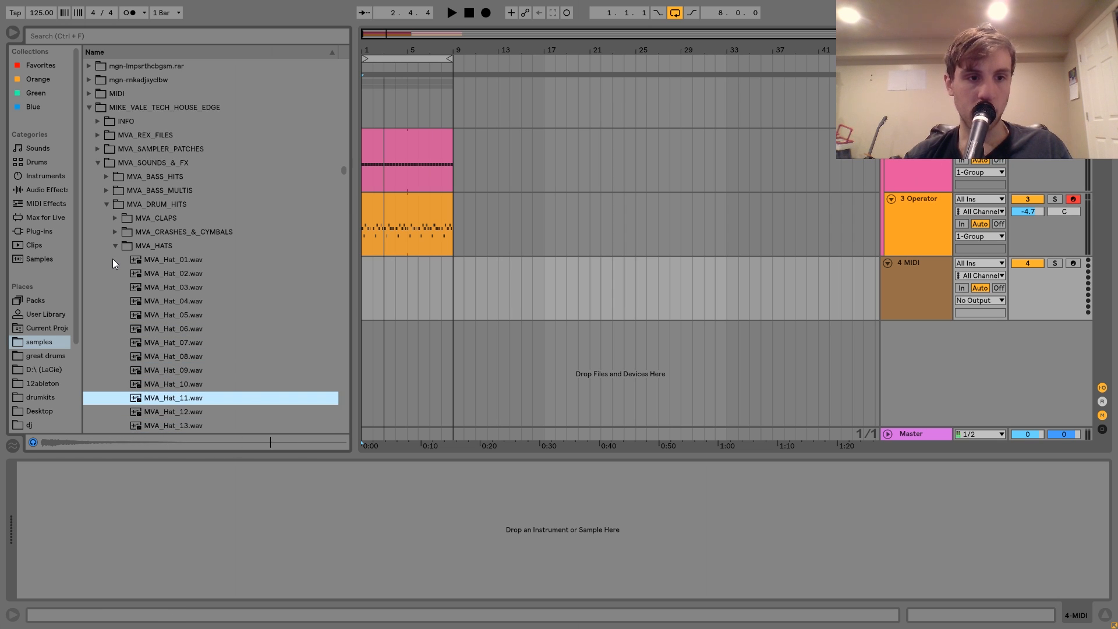
key("Up")
key("Down")
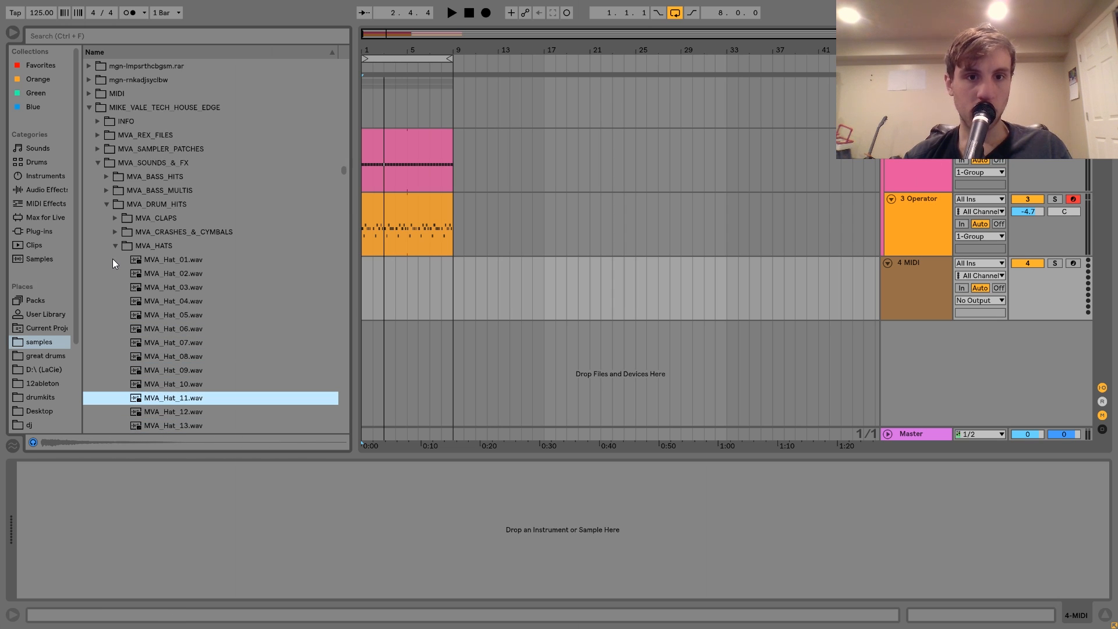
key("Return")
Create a four-bar MIDI clip on the MVA_Hat_11 track and place an eighth-note C#3 on the first offbeat at 1.1.3.
left_click_drag(410, 311, 316, 274)
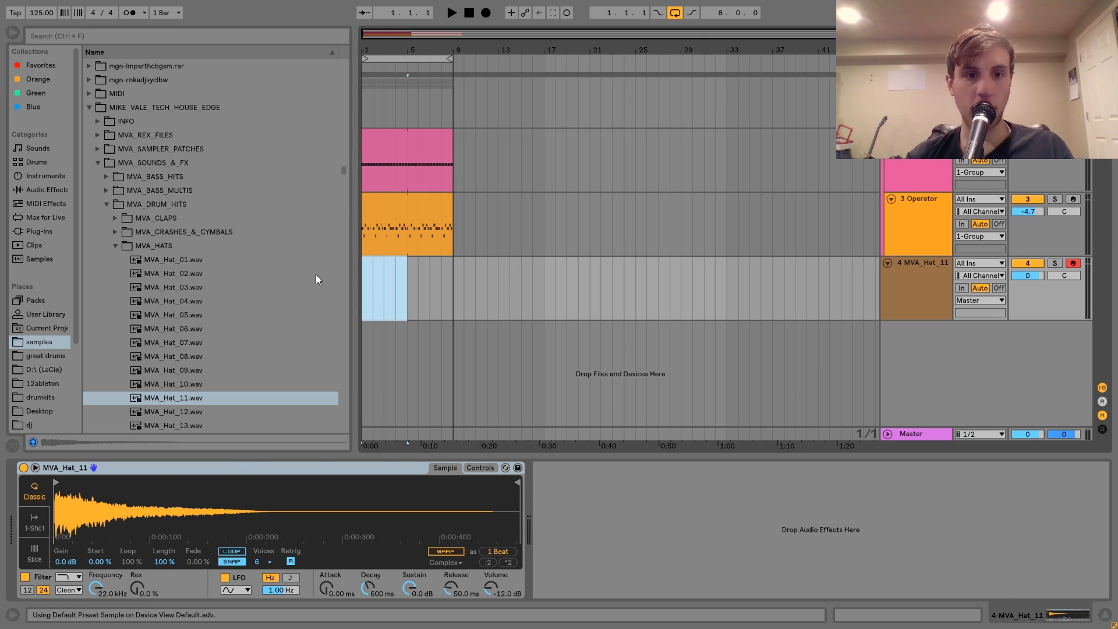
key("ctrl+shift+m")
double_click(247, 301)
key("Down")
key("Down")
key("Down")
key("Down")
key("Down")
key("Down")
key("shift+Right")
key("Up")
key("Up")
key("space")
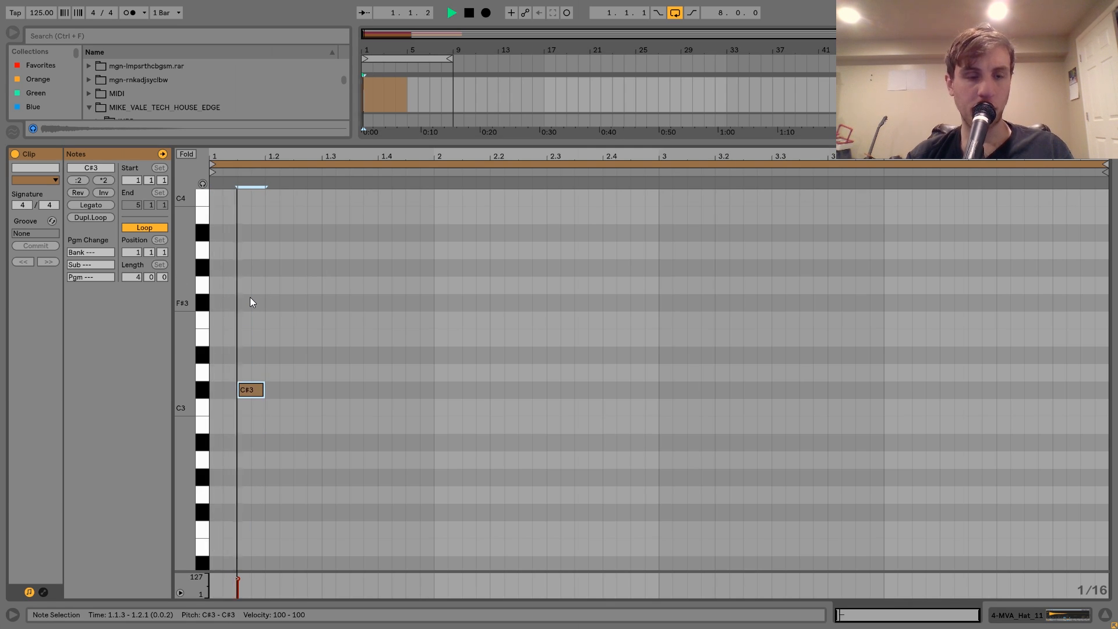
key("space")
left_click_drag(250, 301, 212, 428)
key("space")
Duplicate the C#3 hat note onto every offbeat across the clip's four bars.
key("ctrl+d")
key("ctrl+d")
key("ctrl+d")
key("ctrl+d")
key("ctrl+d")
key("ctrl+d")
key("ctrl+d")
key("ctrl+d")
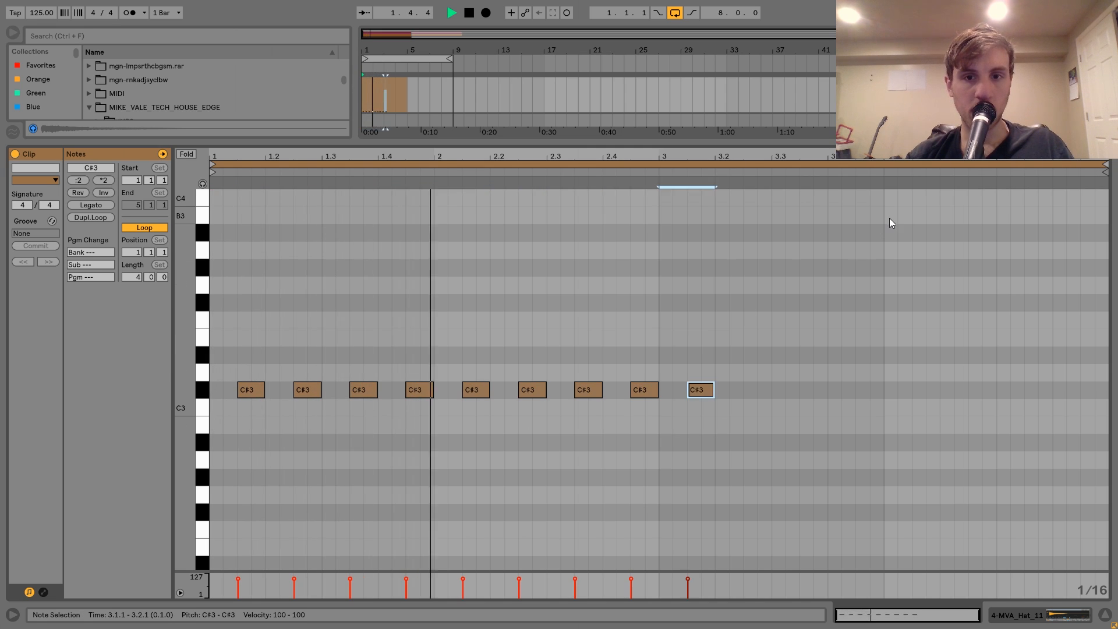
key("ctrl+d")
key("ctrl+d")
key("ctrl+d")
key("ctrl+d")
key("ctrl+d")
key("ctrl+d")
key("ctrl+d")
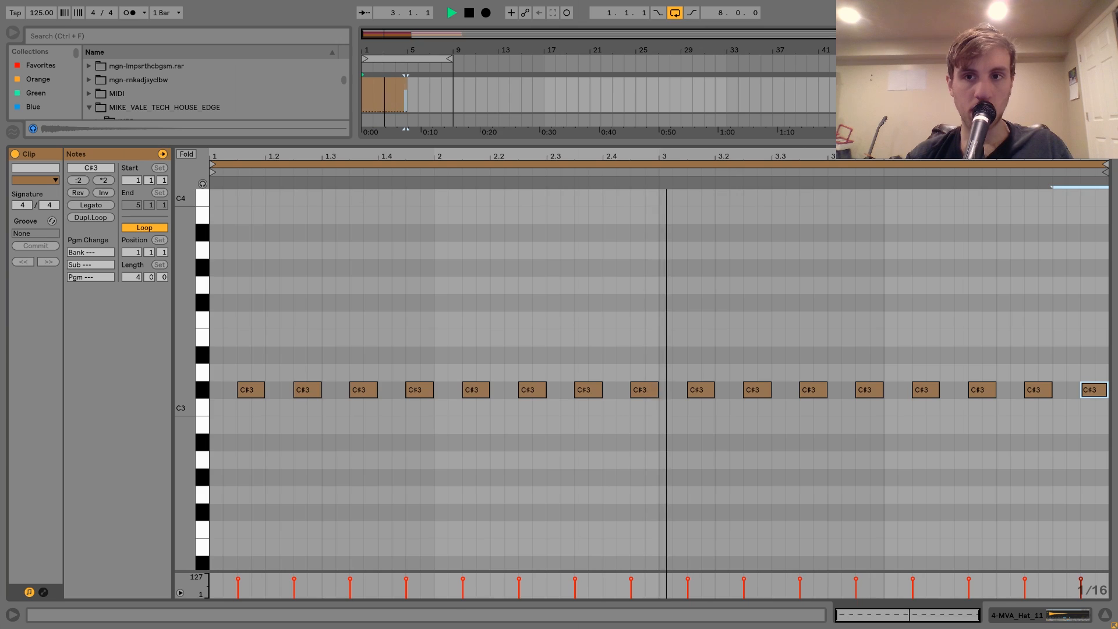
Extend the looped MVA_Hat_11 clip to eight bars and play the groove.
key("shift+Tab")
left_click_drag(406, 264, 457, 264)
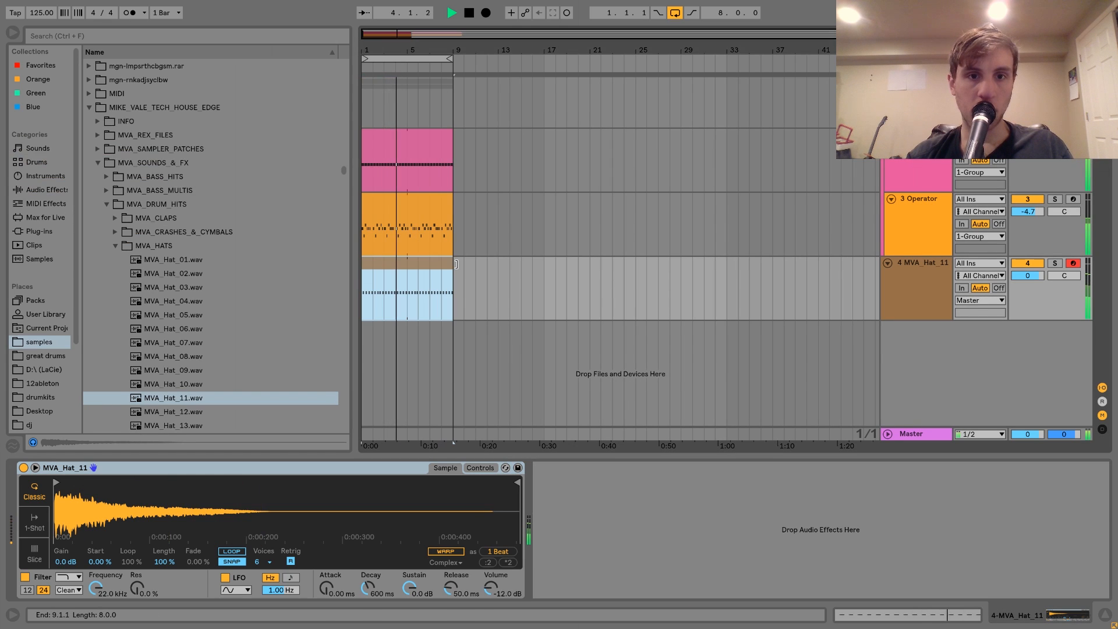
left_click(1039, 278)
key("space")
Insert another MIDI track below the MVA_Hat_11 track, audition further hats and load MVA_Hat_16.wav onto it.
left_click(900, 297)
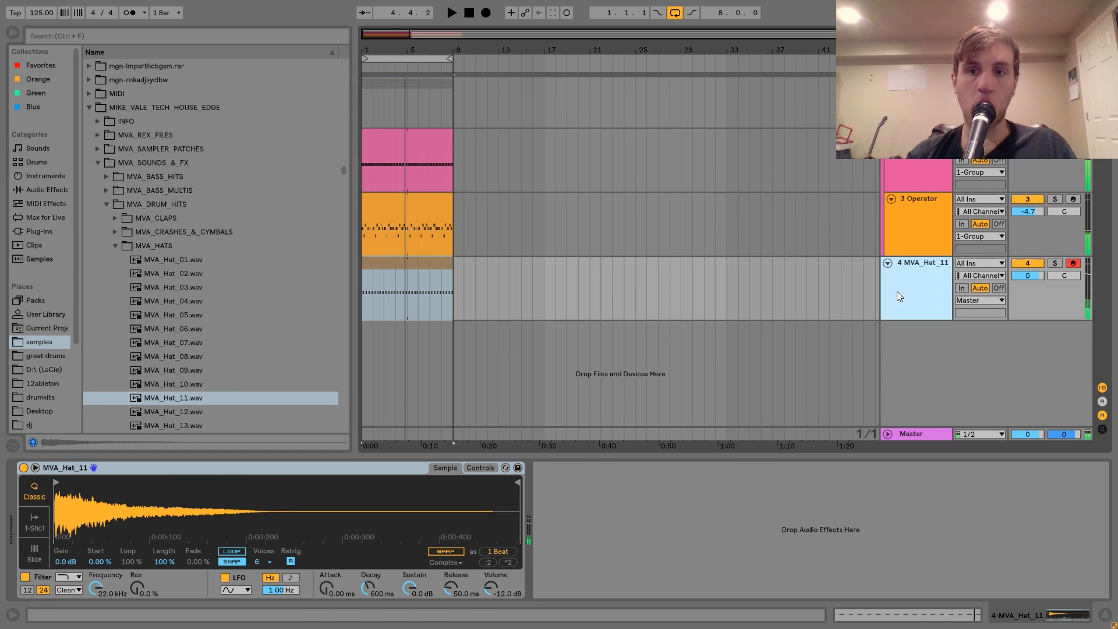
key("ctrl+shift+t")
left_click(190, 299)
key("Up")
key("Down")
key("Down")
key("Down")
key("Down")
key("Down")
key("Down")
key("Down")
key("Down")
key("Down")
key("Down")
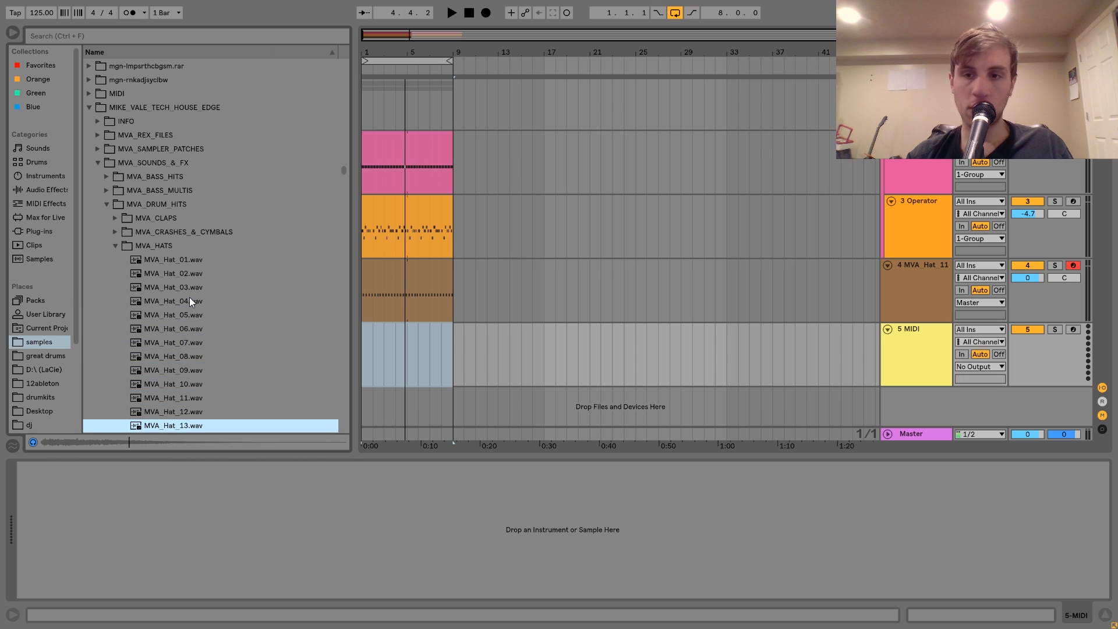
key("Down")
key("Down")
key("Down")
key("Return")
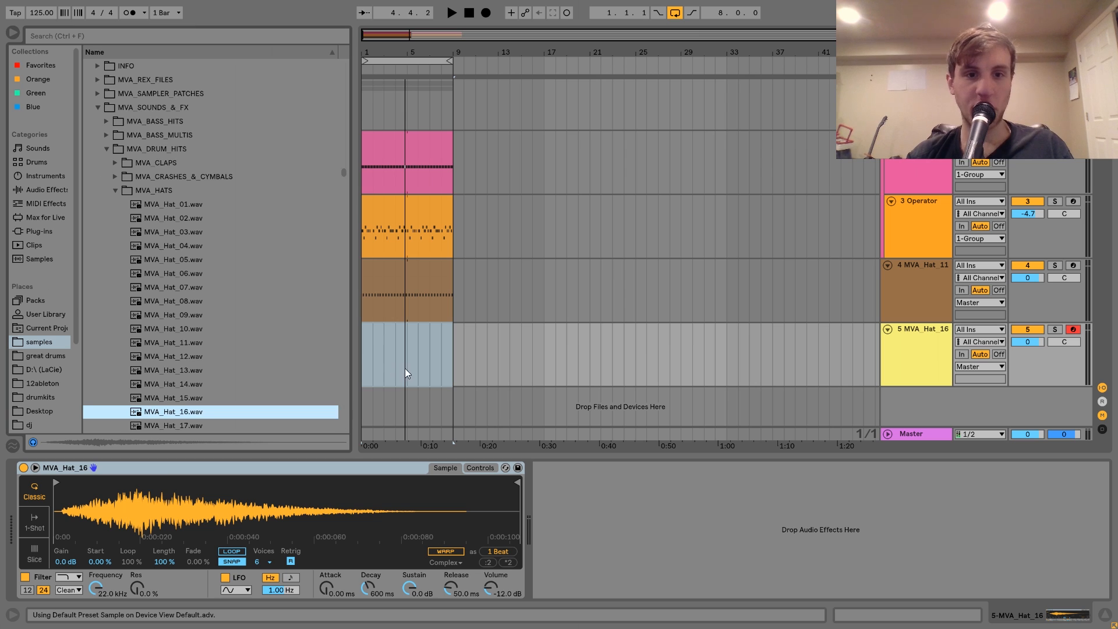
Create a four-bar MIDI clip on the MVA_Hat_16 track and place a sixteenth-note C3 slightly after 1.2.4.
left_click(406, 373)
key("ctrl+shift+m")
key("space")
key("space")
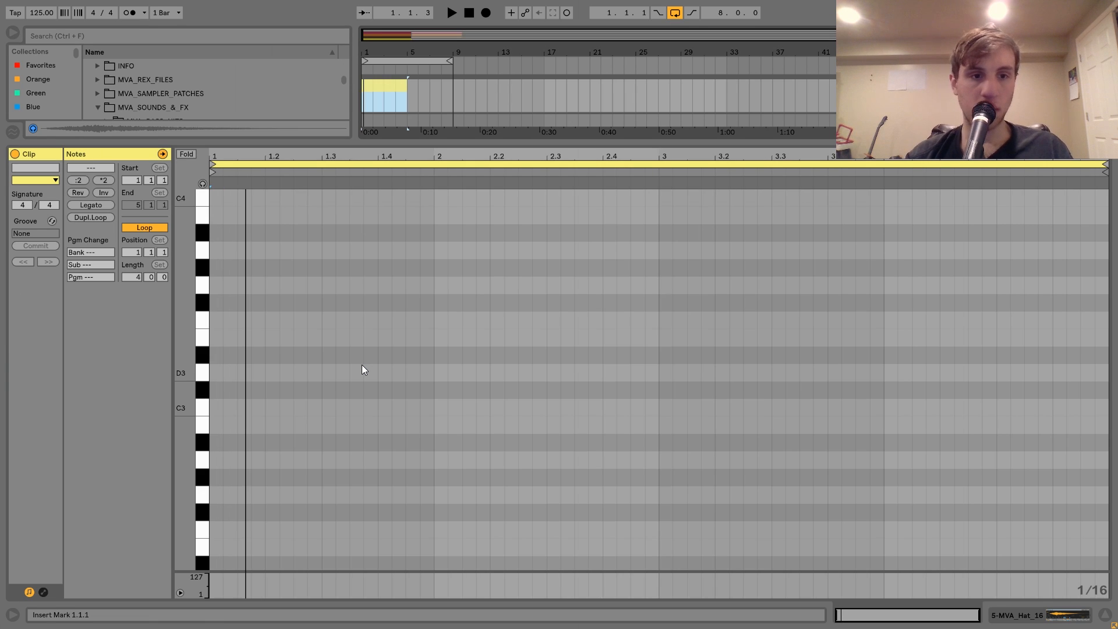
double_click(291, 407)
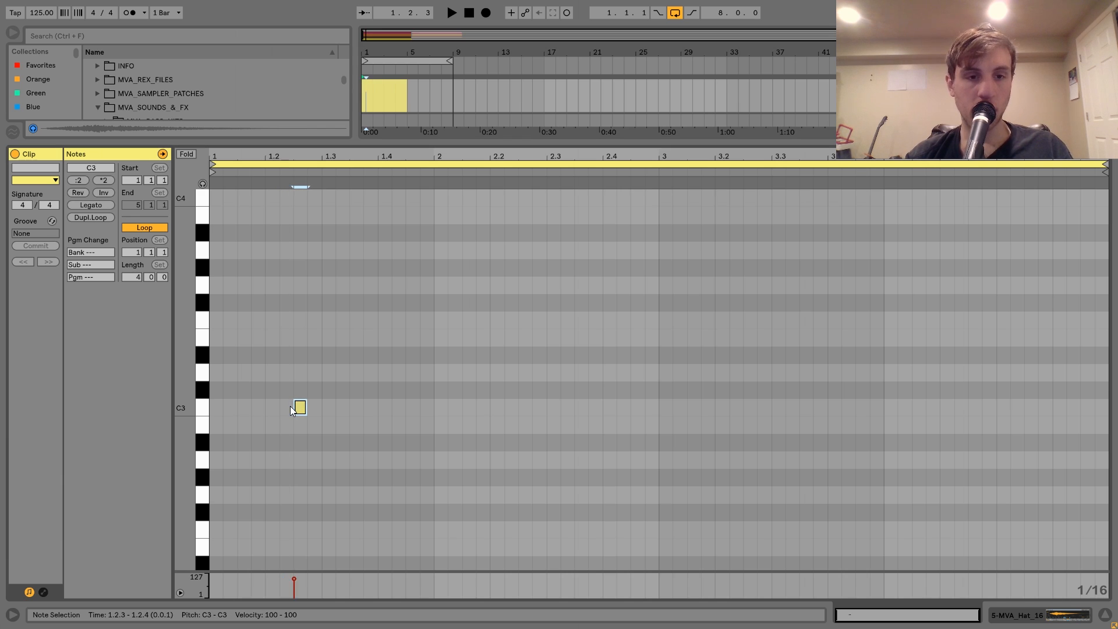
key("space")
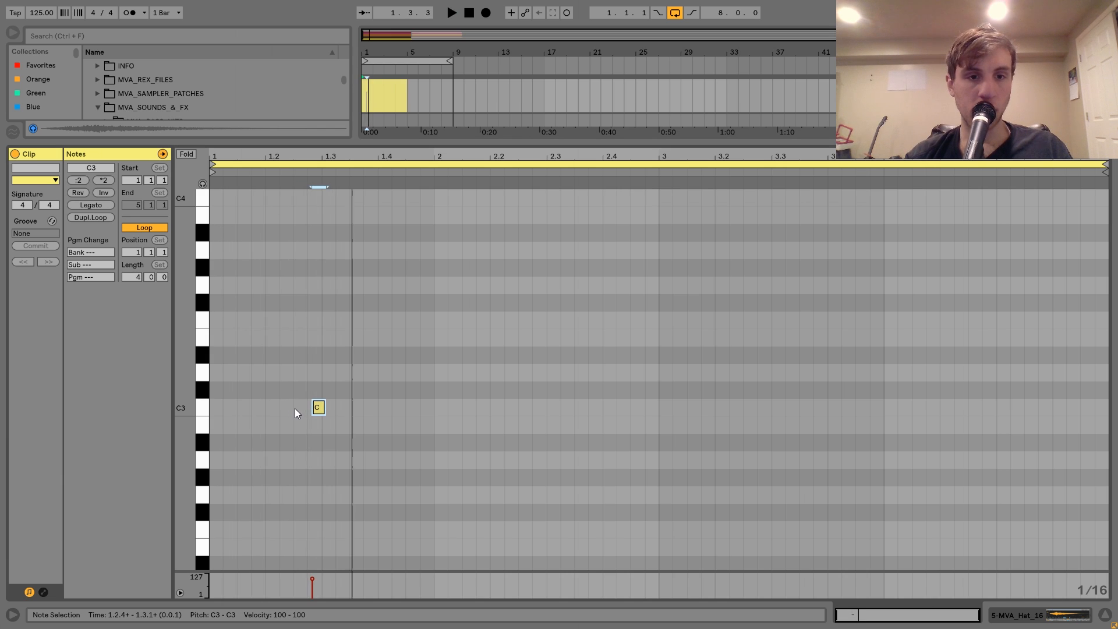
key("space")
Copy the C3 hat note to slightly after 1.3.2 and duplicate the pair into every bar of the four-bar clip.
key("space")
key("space")
left_click_drag(320, 409, 353, 415)
key("space")
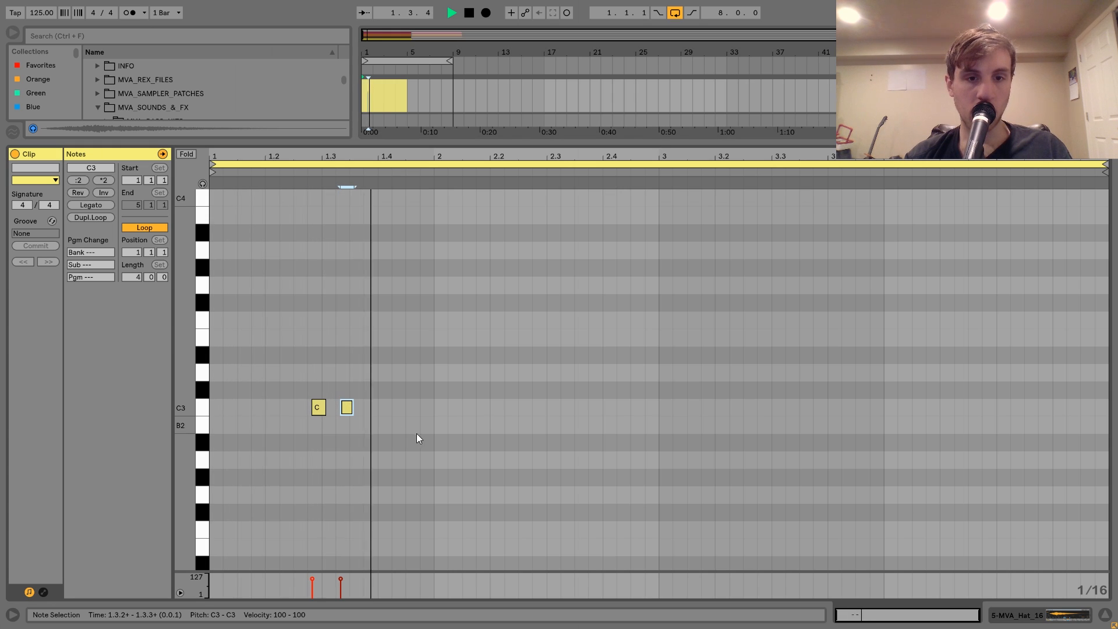
left_click_drag(437, 445, 211, 349)
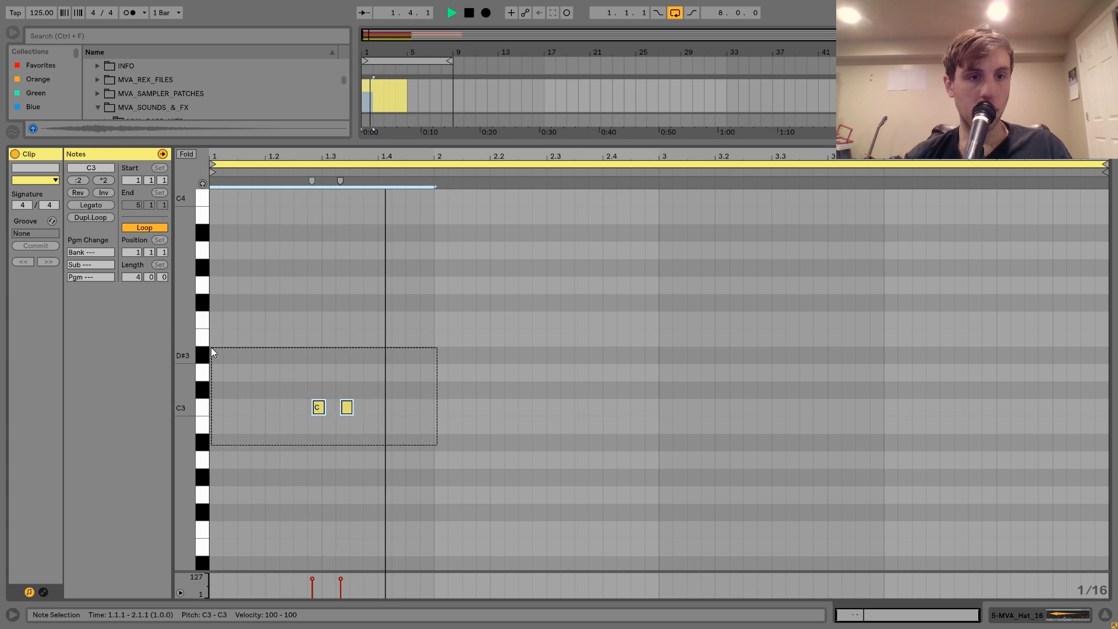
key("ctrl+d")
key("ctrl+d")
key("ctrl+d")
key("ctrl+d")
key("ctrl+z")
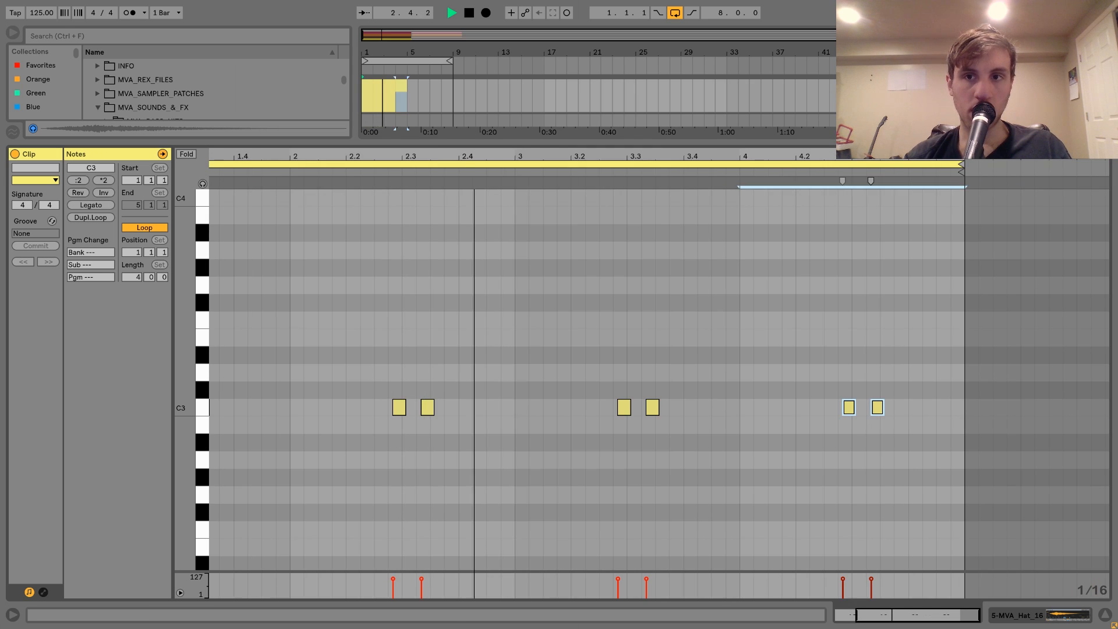
Set the MVA_Hat_16 track volume to -6.8 dB and extend its looped clip to eight bars.
key("shift+Tab")
left_click_drag(1029, 342, 1029, 354)
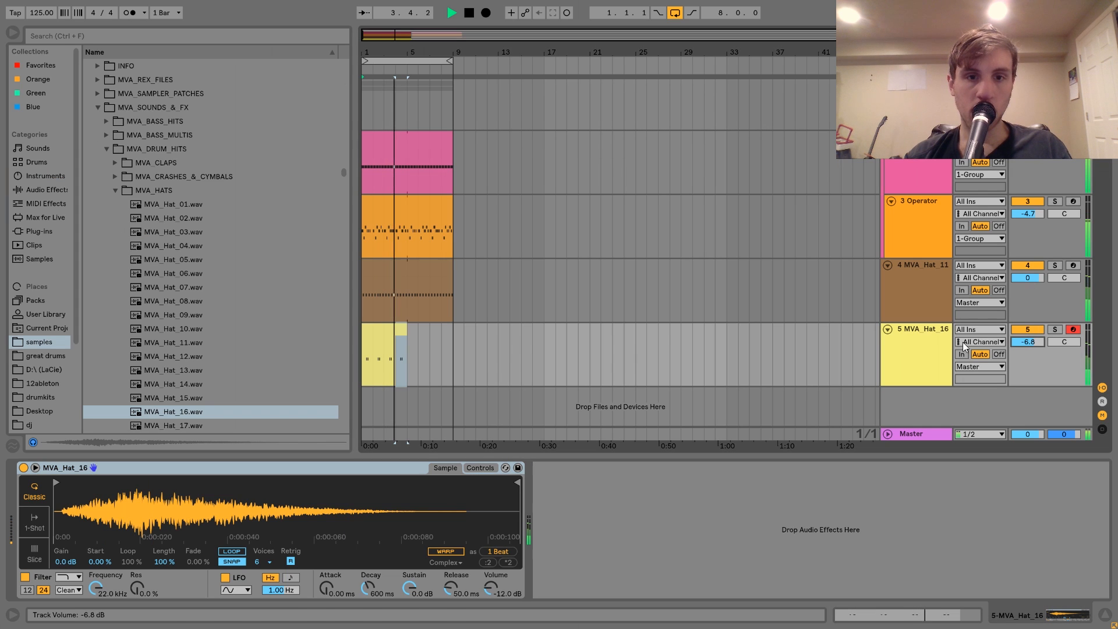
left_click_drag(402, 329, 453, 329)
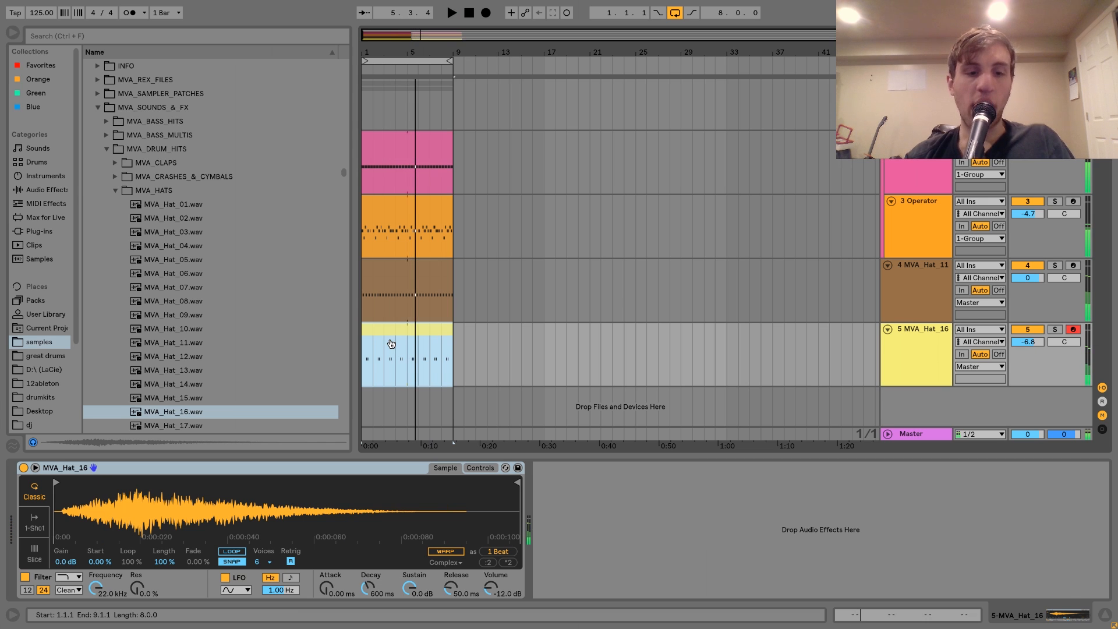
Insert a new MIDI track below the MVA_Hat_16 track and load an Operator instrument onto it.
key("ctrl+shift+t")
left_click(45, 175)
left_click(128, 162)
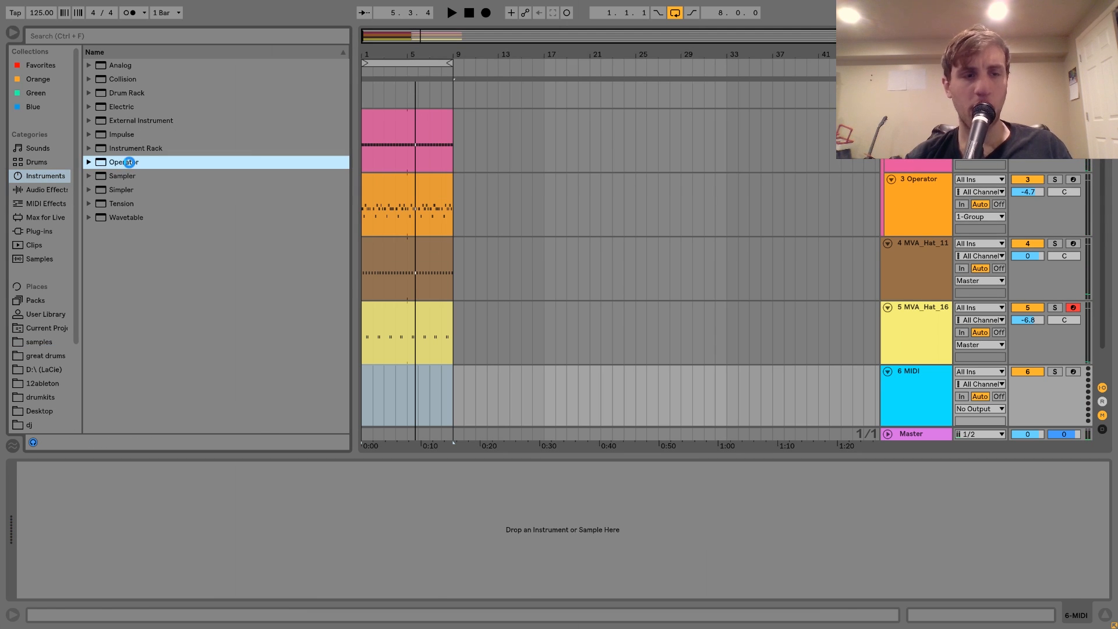
double_click(129, 162)
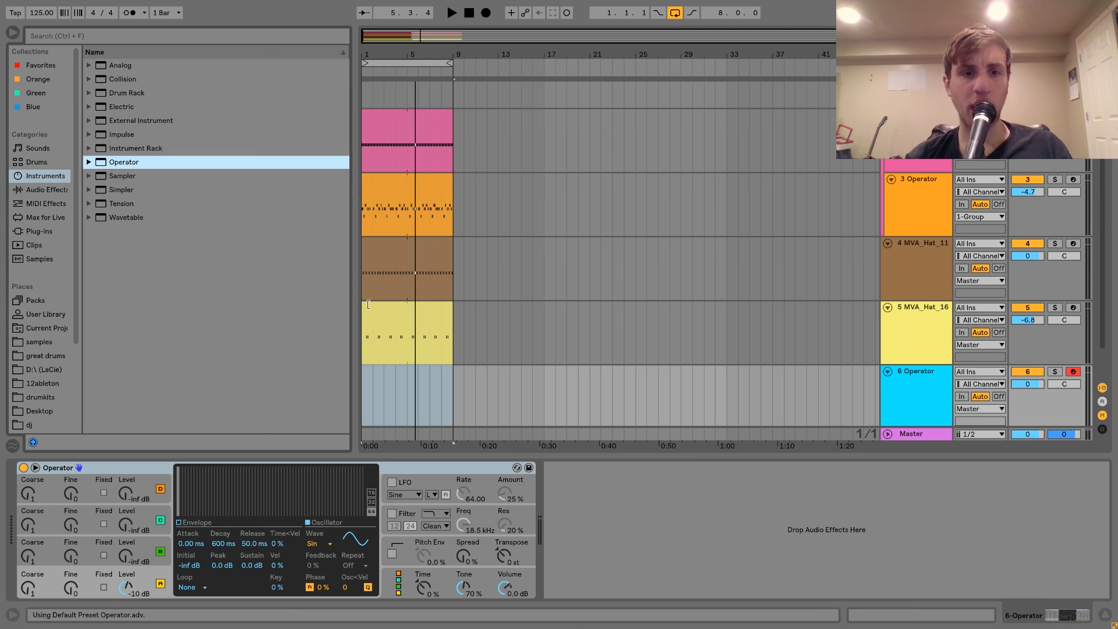
Shape the Operator into a short noise hit: NoW wave, 245 ms decay, -inf dB sustain and filter enabled at 5.17 kHz.
left_click(316, 543)
left_click(322, 521)
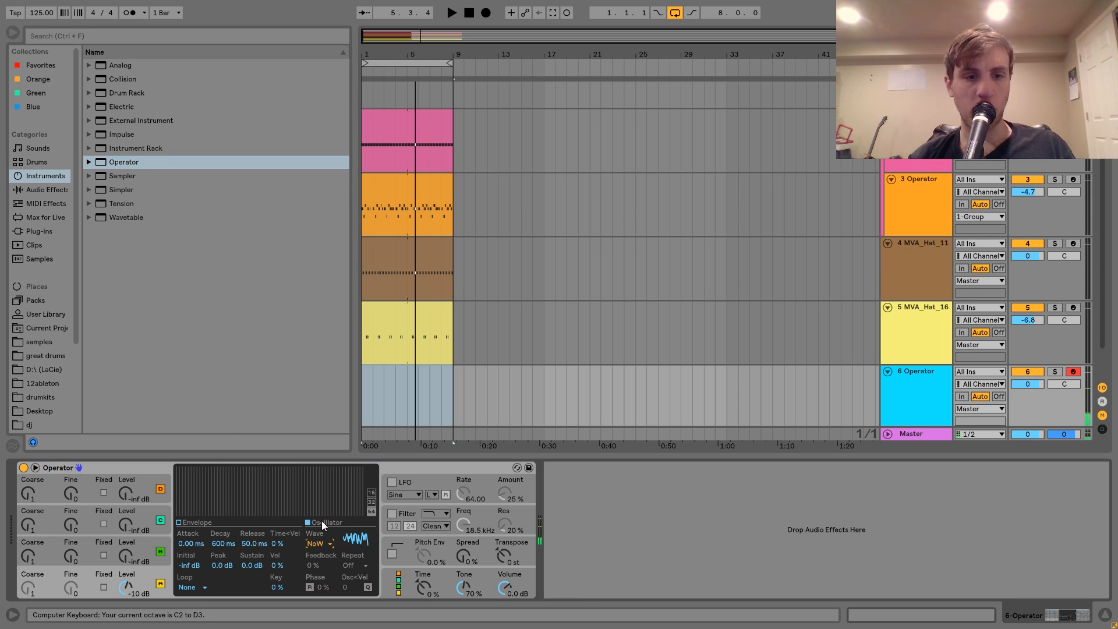
left_click_drag(243, 564, 246, 564)
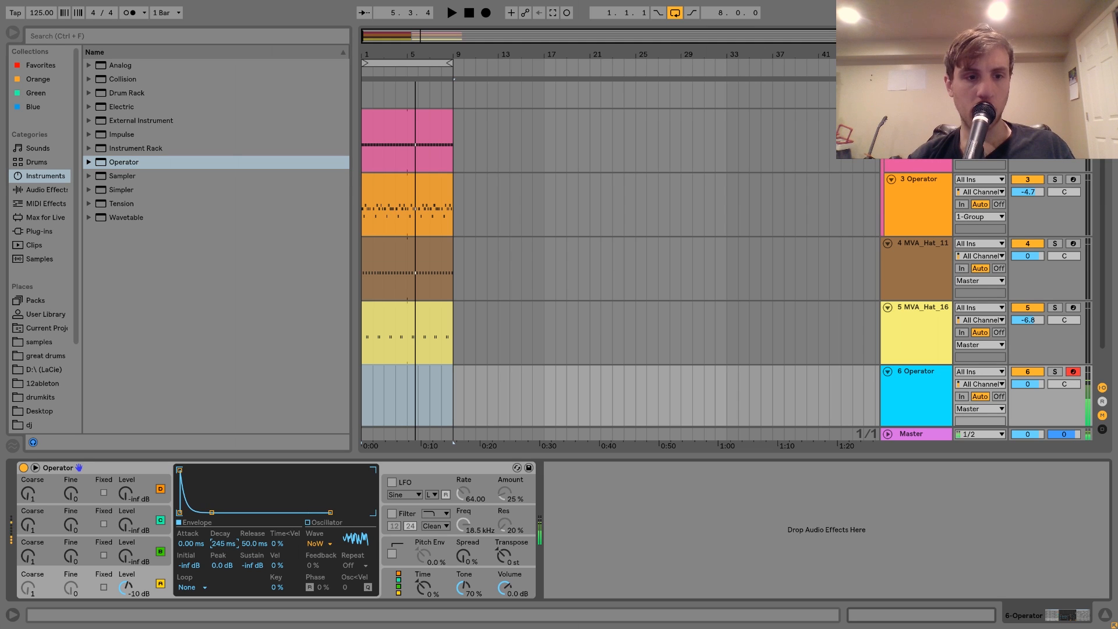
left_click(392, 513)
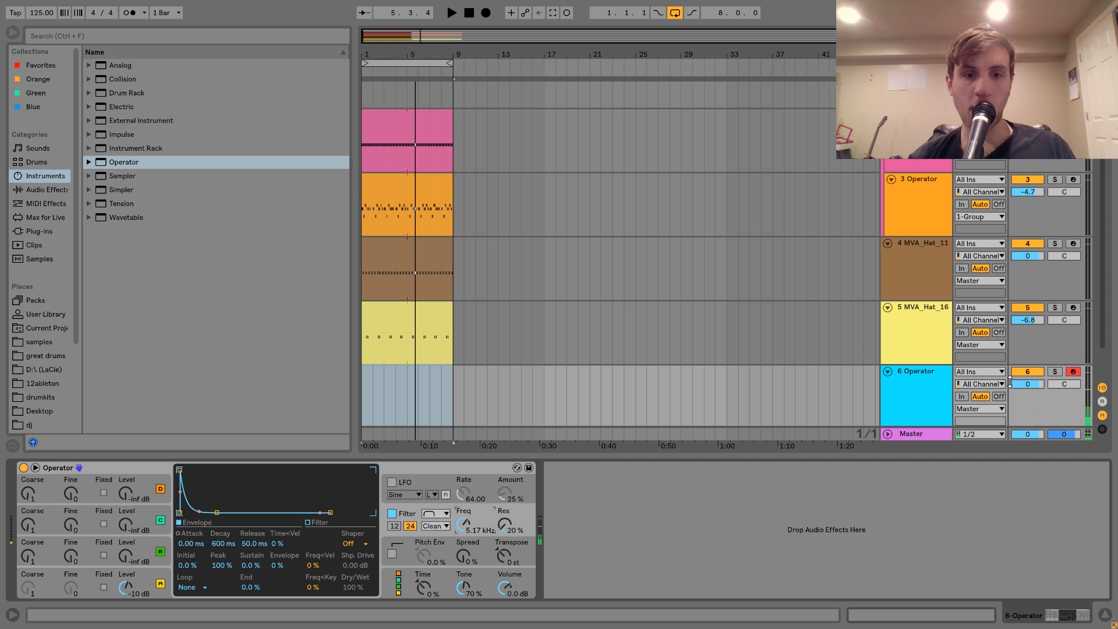
Create a four-bar MIDI clip on the new Operator track and place a sixteenth-note C3 slightly after 1.1.2.
left_click_drag(411, 392, 354, 391)
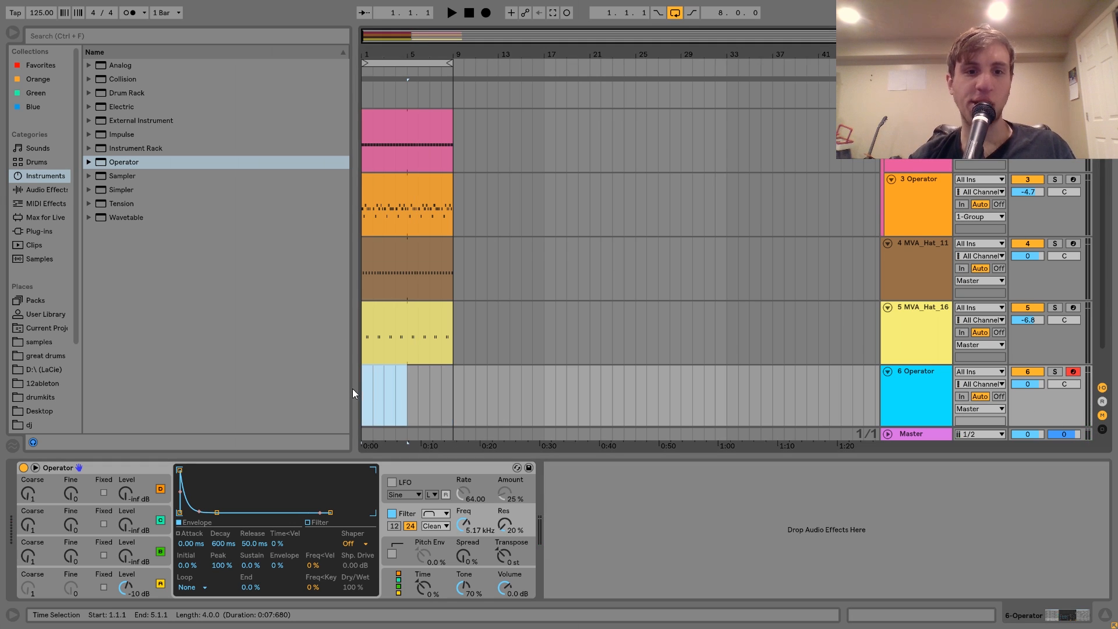
key("ctrl+shift+m")
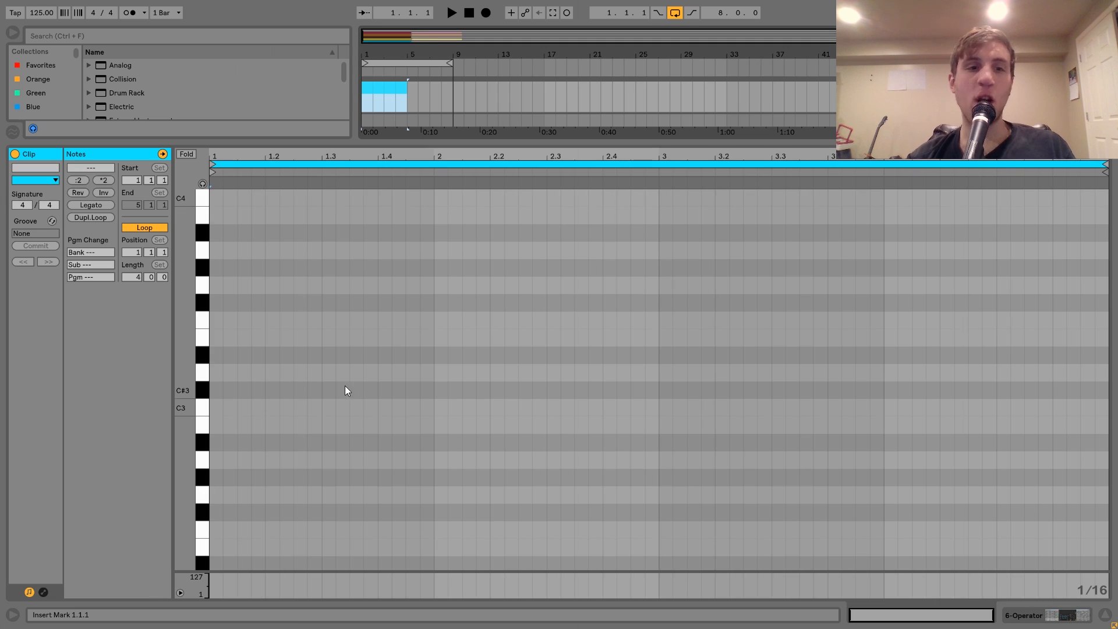
double_click(230, 409)
left_click_drag(232, 410, 234, 411)
key("space")
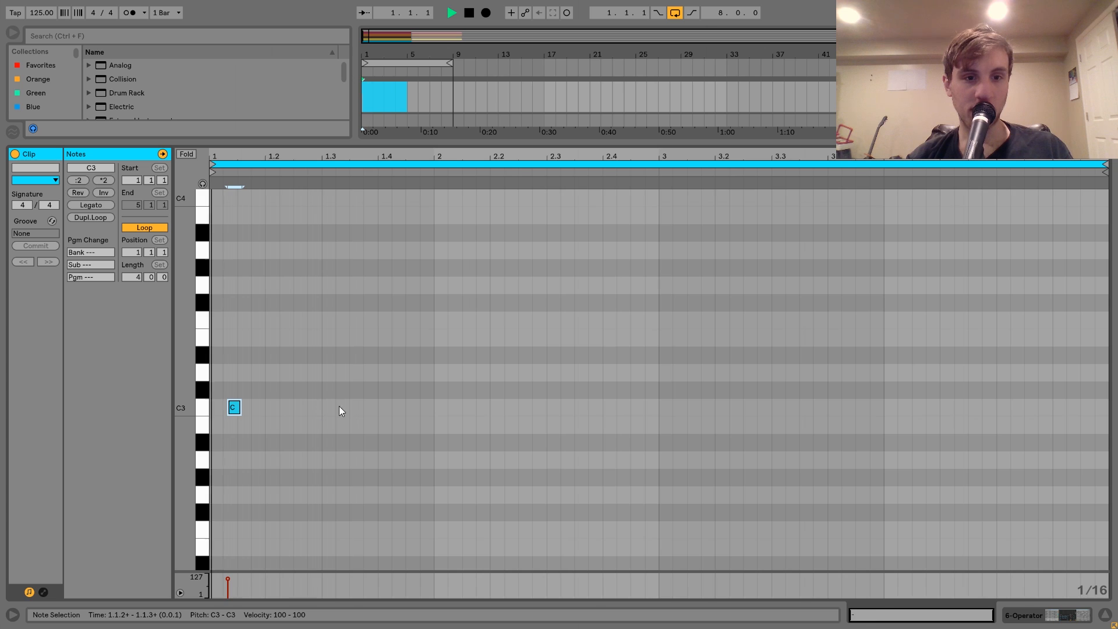
Add a C3 note at 1.4.4, trim its start slightly later, and copy it to slightly after 2.4.2.
left_click(427, 408)
double_click(428, 407)
key("space")
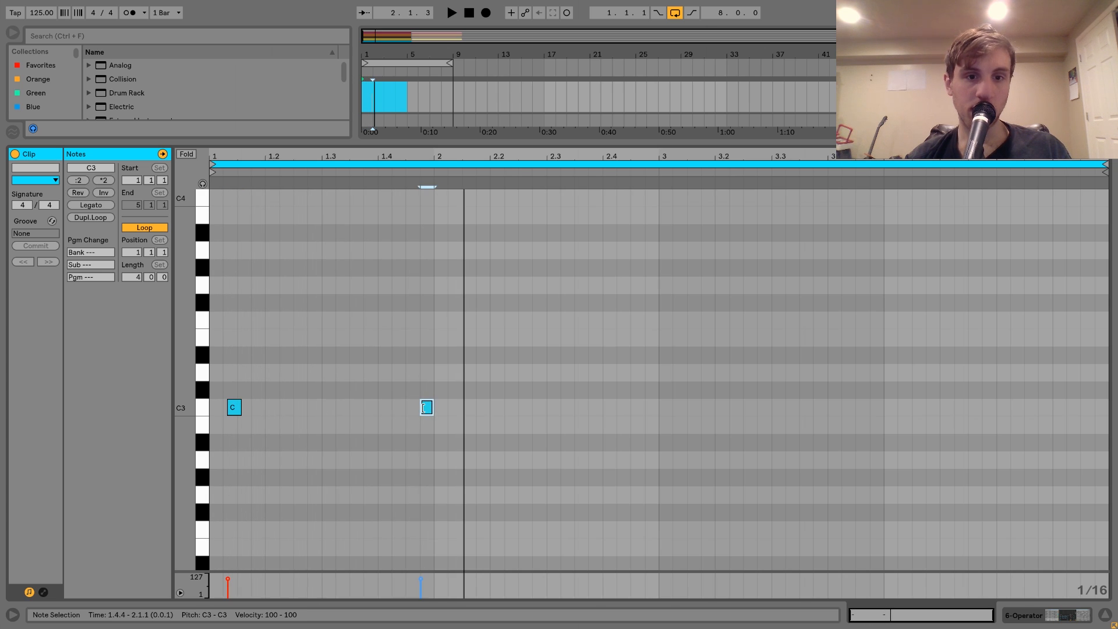
left_click_drag(423, 408, 425, 407)
key("space")
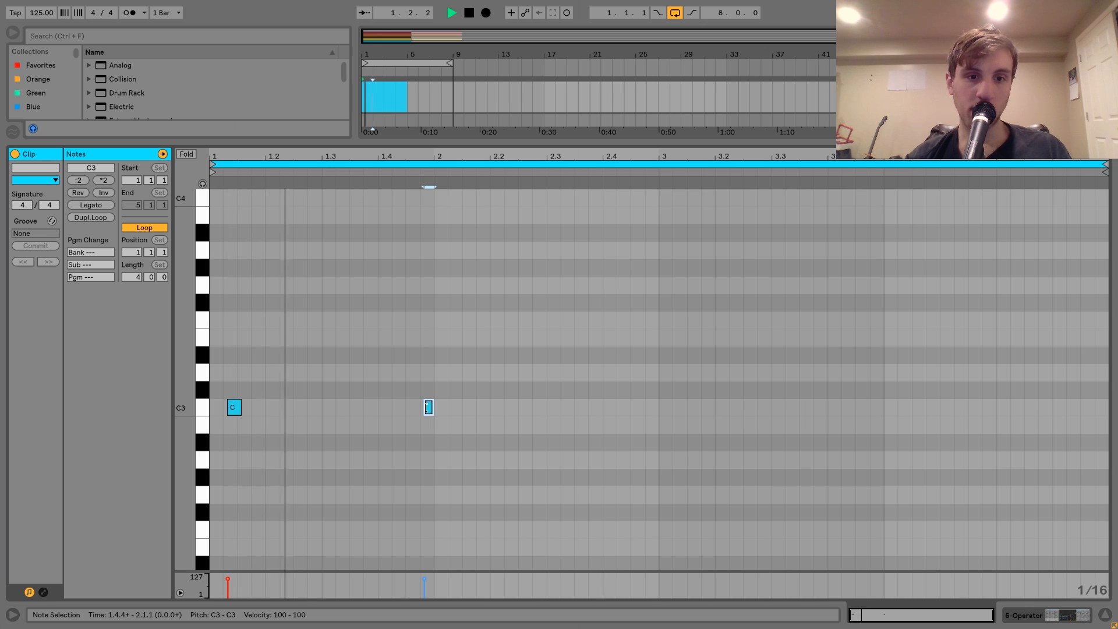
left_click_drag(429, 409, 628, 412)
left_click(661, 423)
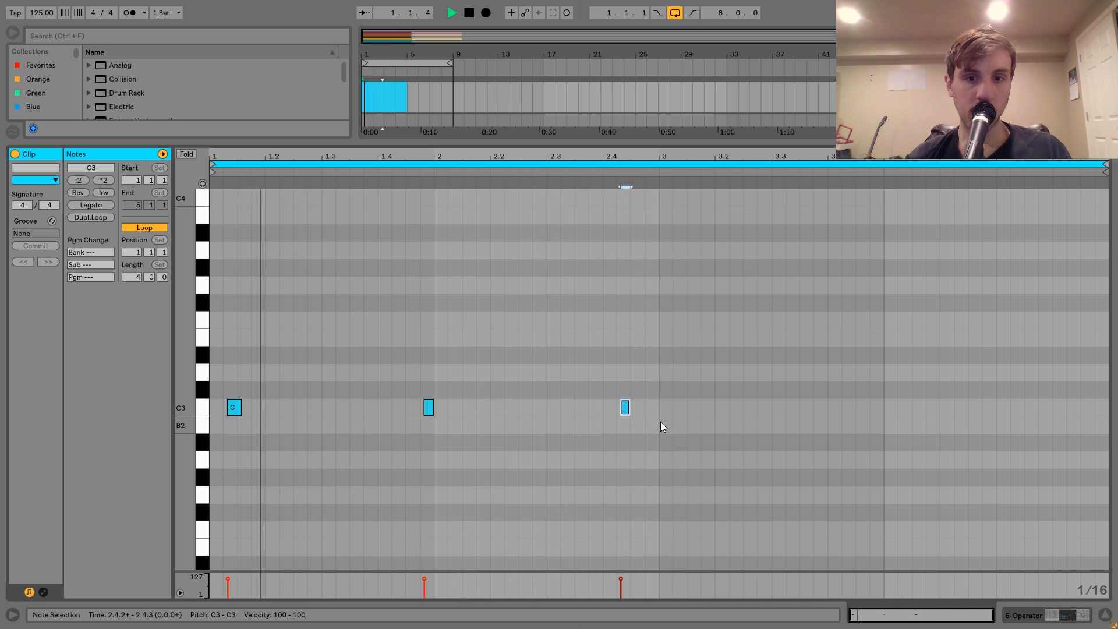
Duplicate the two-bar noise pattern into bars three and four and extend the looped Operator clip to eight bars.
left_click_drag(660, 422, 207, 309)
key("ctrl+d")
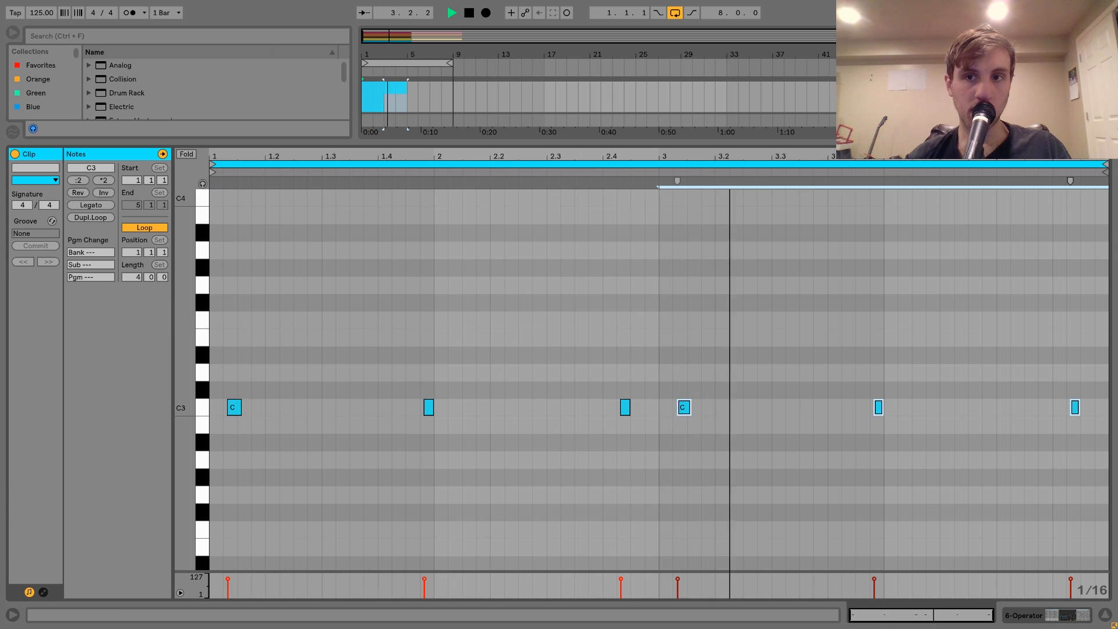
key("shift+Tab")
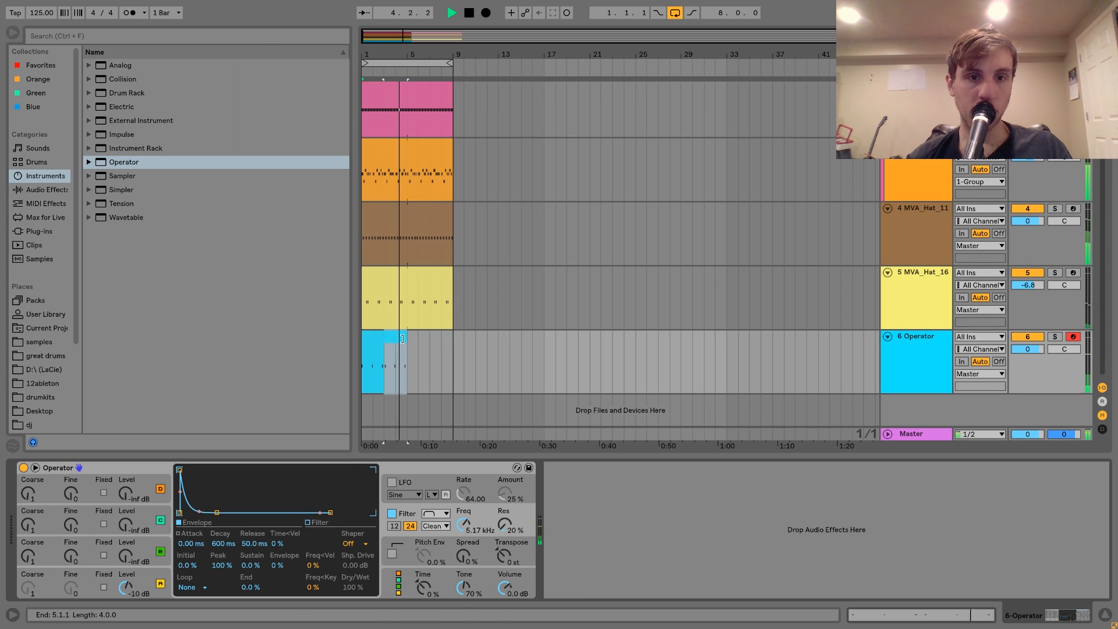
left_click_drag(426, 337, 455, 338)
key("space")
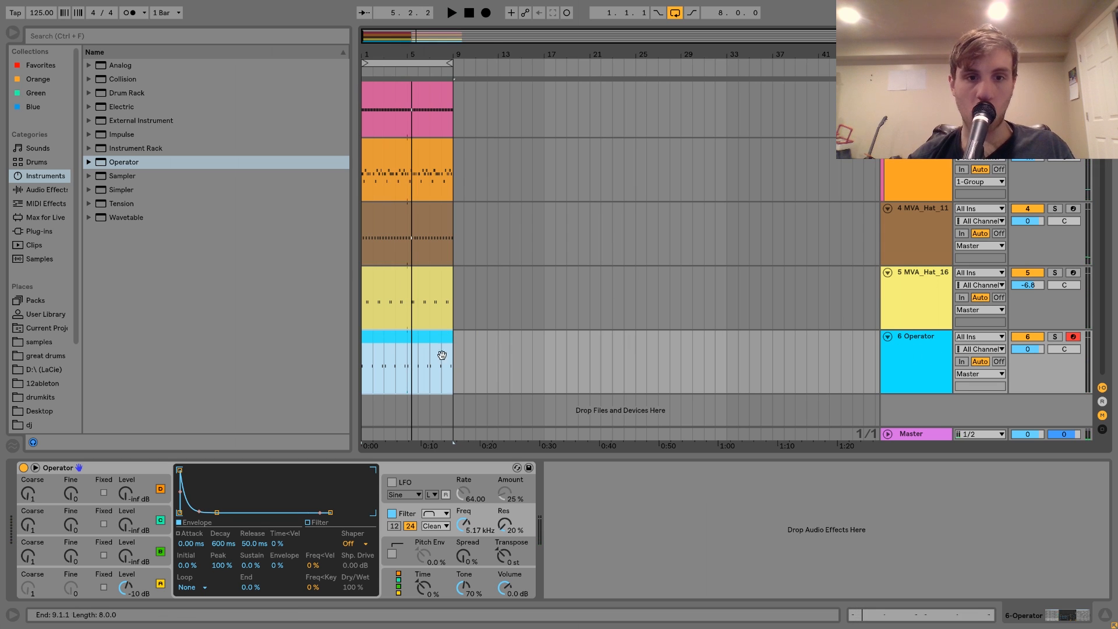
Delete the C3 notes near the ends of bars two and four in the Operator noise clip.
double_click(401, 339)
left_click(625, 407)
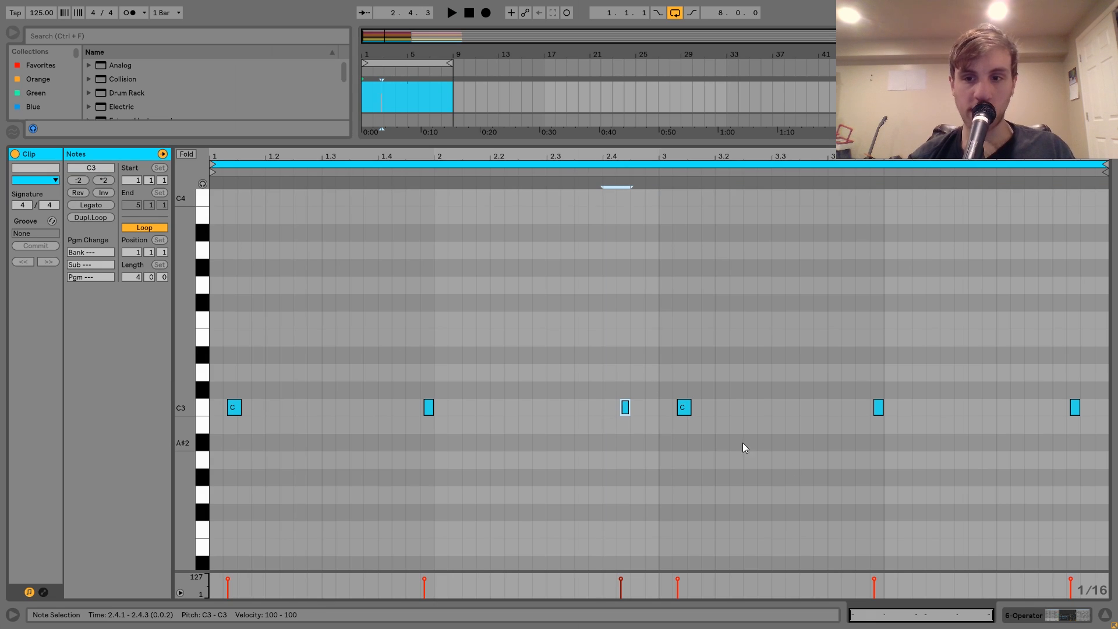
left_click_drag(981, 475, 1096, 374, "shift")
key("Delete")
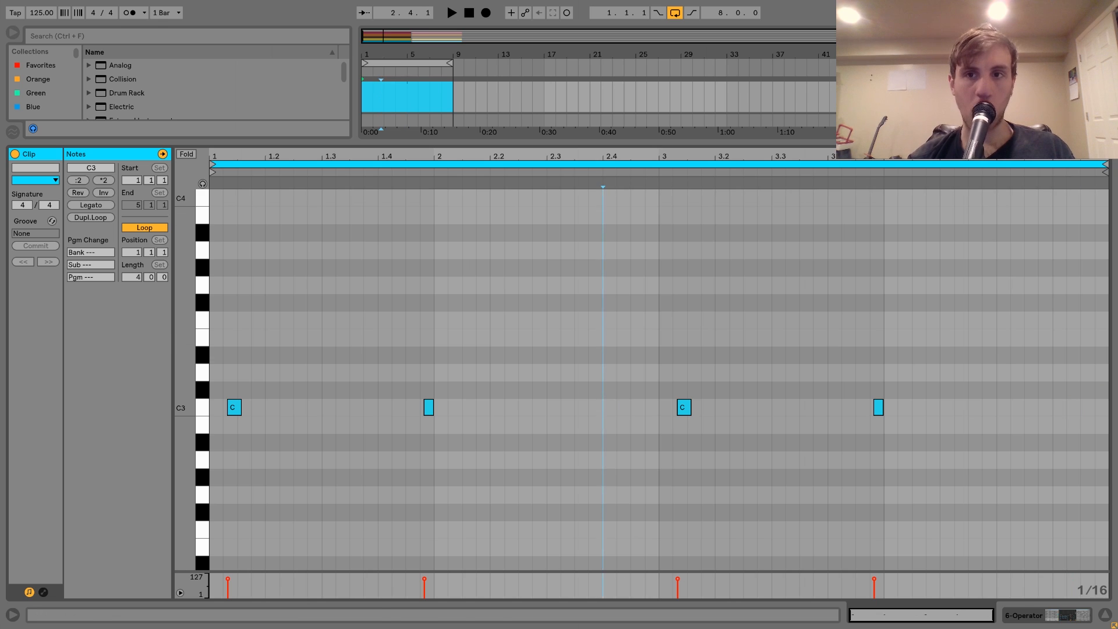
Insert a MIDI track below the noise Operator track, audition further MVA hats and load MVA_Hat_18.wav onto it.
key("shift+Tab")
key("ctrl+shift+t")
left_click(30, 342)
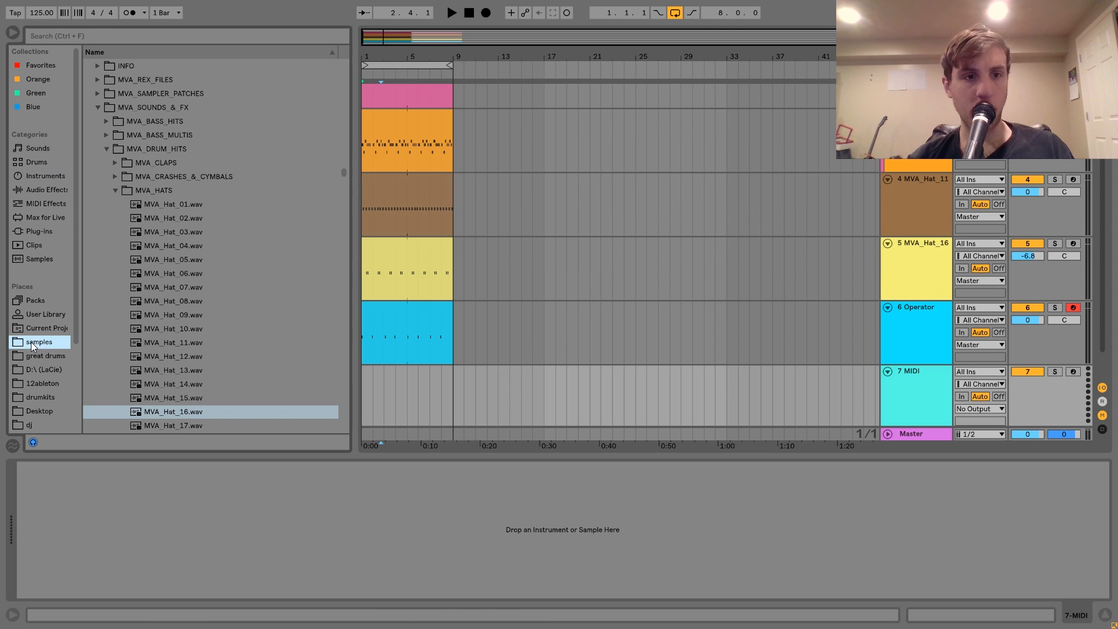
left_click(141, 397)
key("Down")
key("Down")
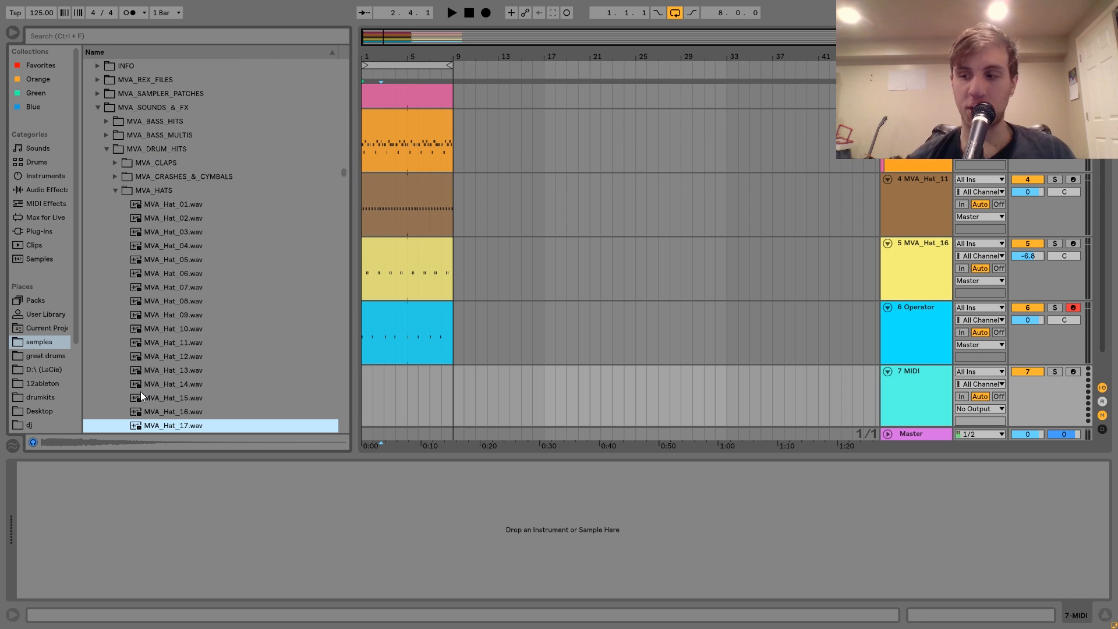
key("Down")
key("Down")
key("Down")
key("Up")
key("Up")
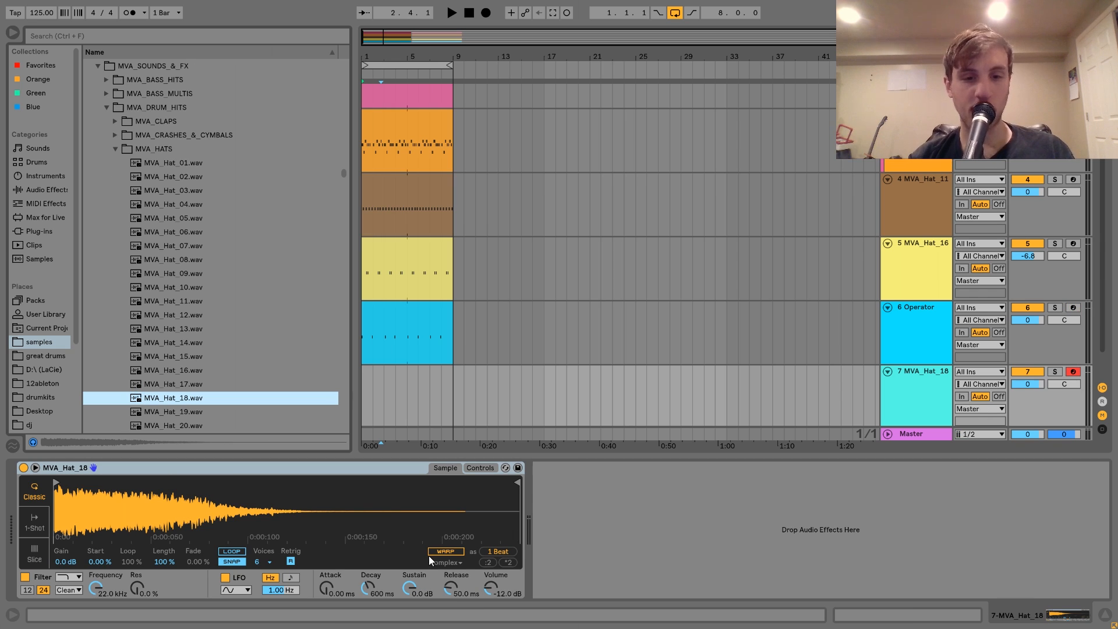
Shorten the MVA_Hat_18 sample with a sustain of -43 dB and a decay of 317 ms, testing the sound.
left_click(401, 590)
key("x")
key("a")
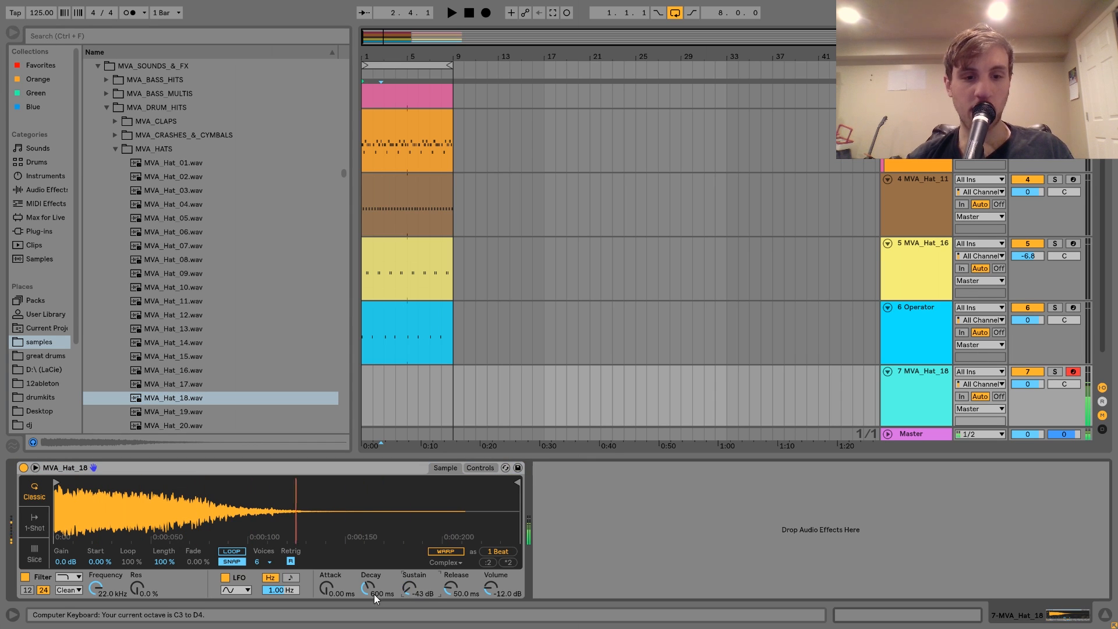
left_click_drag(368, 589, 368, 607)
key("a")
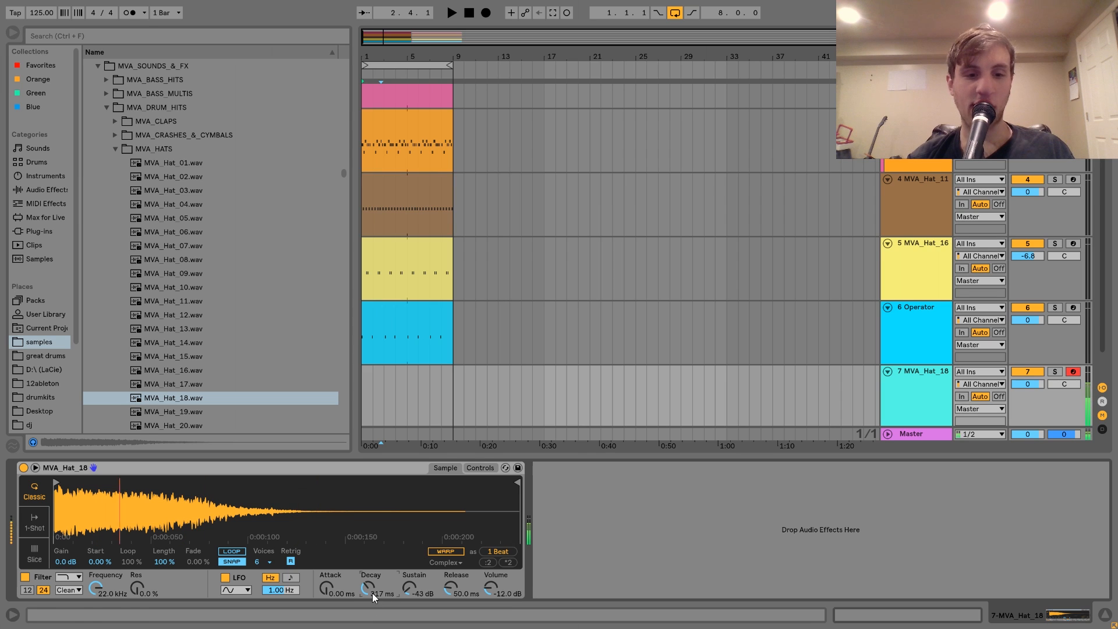
Create a four-bar MIDI clip on the MVA_Hat_18 track and place two short C3 notes slightly after 4.4.2 and 4.4.4.
left_click_drag(407, 404, 347, 400)
key("ctrl+shift+m")
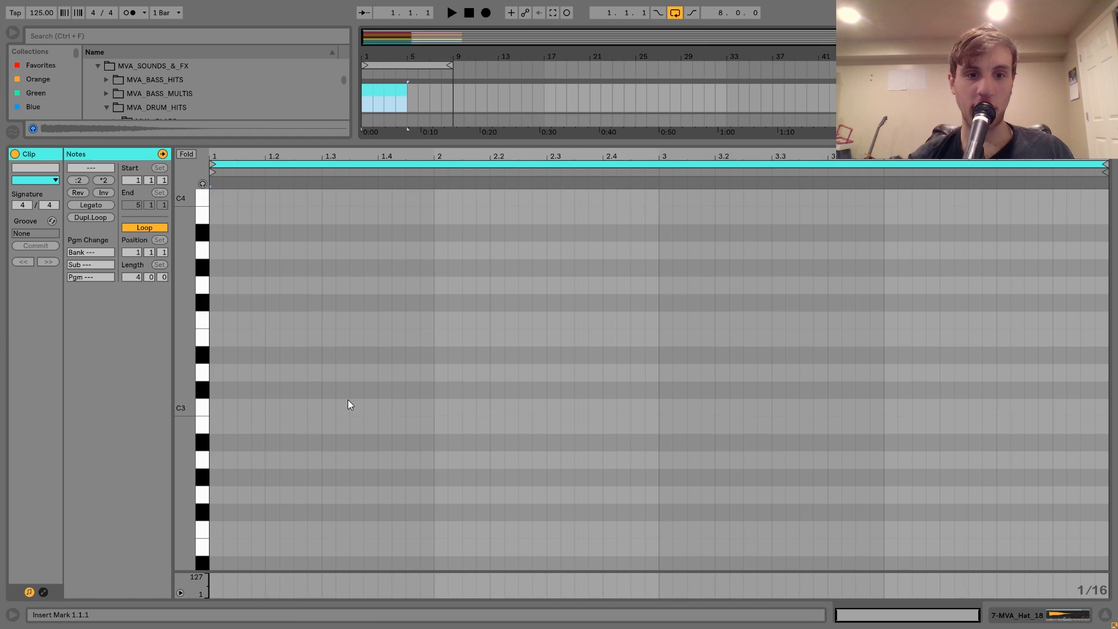
double_click(1101, 408)
left_click_drag(1065, 375, 1073, 408)
key("space")
Place a C3 hat note at 1.4.4, trim its start slightly later, and duplicate the bar into bar two.
double_click(430, 406)
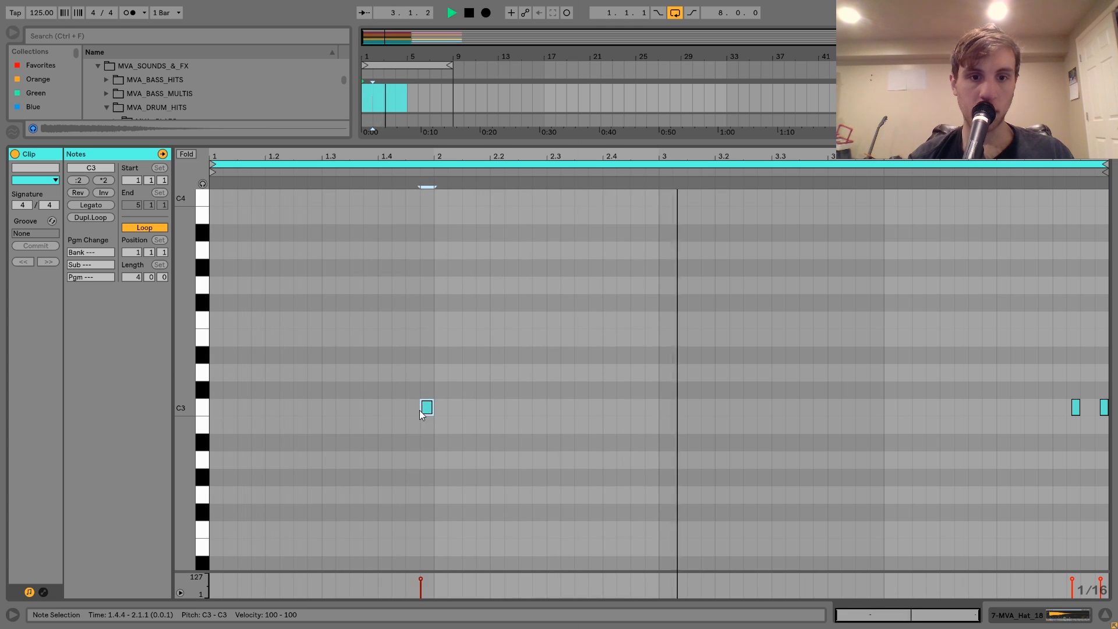
key("space")
left_click_drag(421, 410, 424, 410)
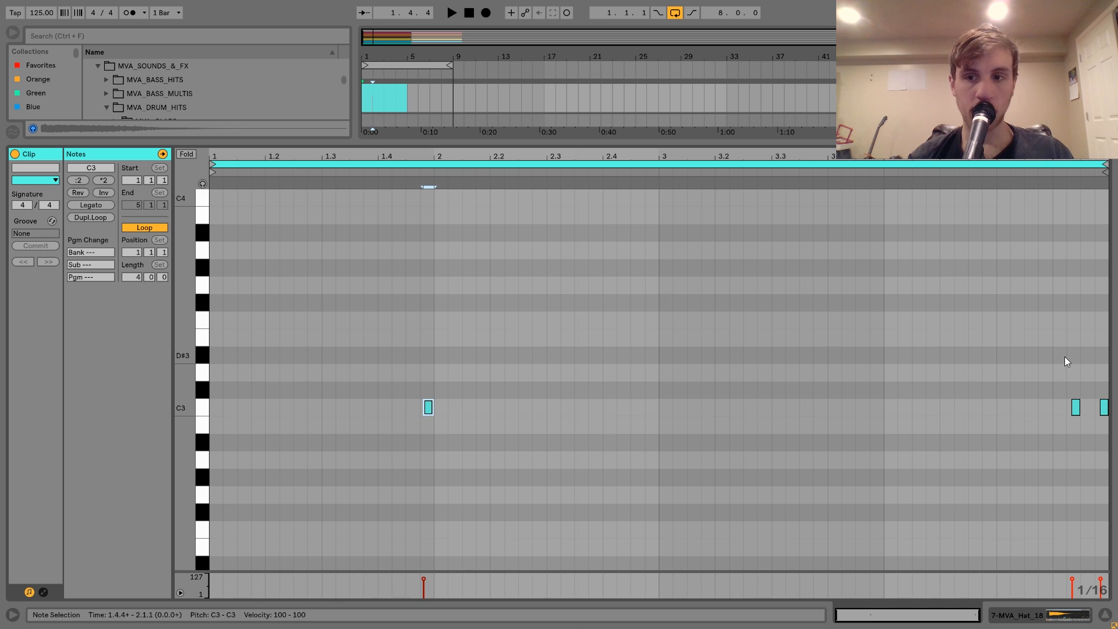
left_click_drag(432, 393, 184, 458)
key("ctrl+d")
Copy bar two's hat note to slightly after 2.4.2 and delete the two notes at the end of bar four.
left_click_drag(653, 406, 625, 409)
left_click_drag(951, 361, 1114, 550)
key("Delete")
key("ctrl+a")
key("ctrl+d")
key("ctrl+z")
Duplicate the two-bar MVA_Hat_18 pattern into bars three and four, extend the looped clip to eight bars and play it.
left_click_drag(658, 356, 205, 529)
key("ctrl+d")
key("space")
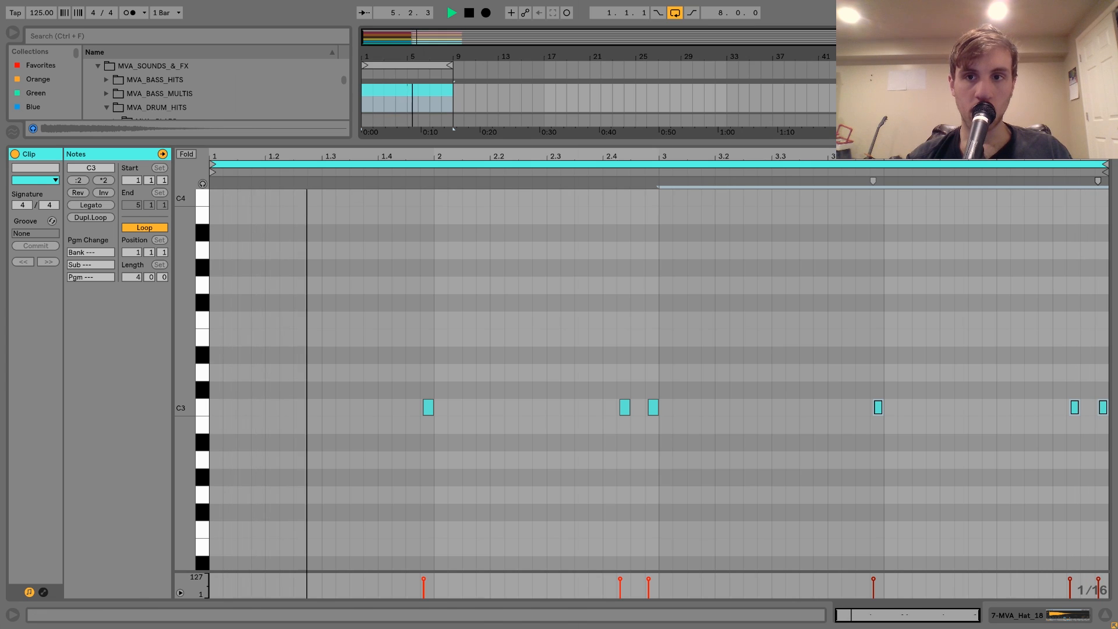
Set the MVA_Hat_18 track volume to -6.2 dB while the groove plays.
key("shift+Tab")
left_click(1025, 353)
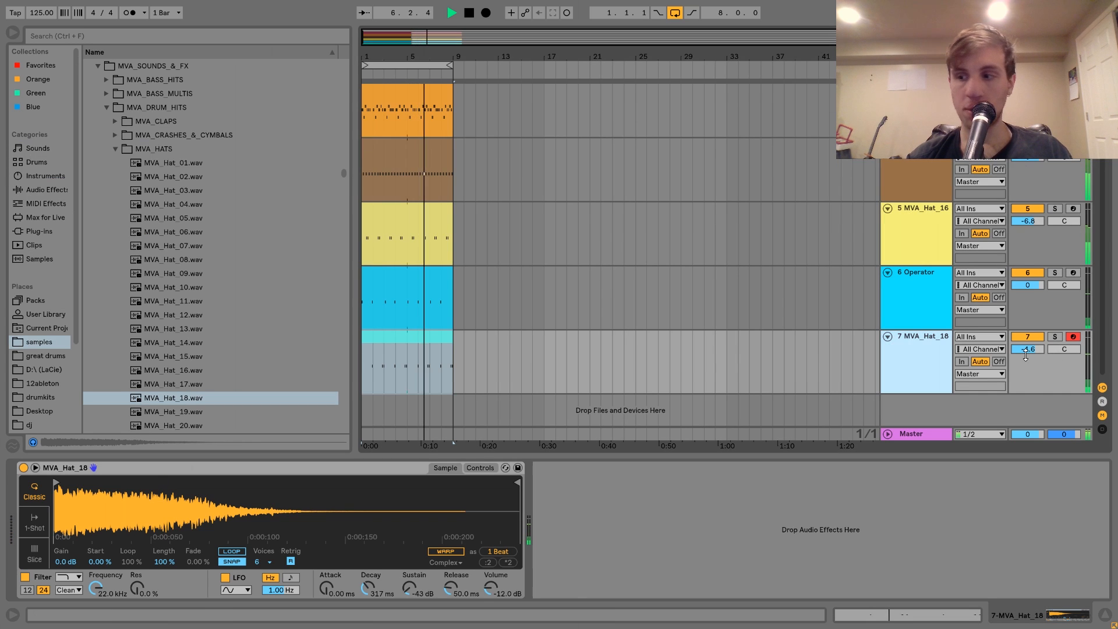
left_click_drag(1030, 348, 1031, 352)
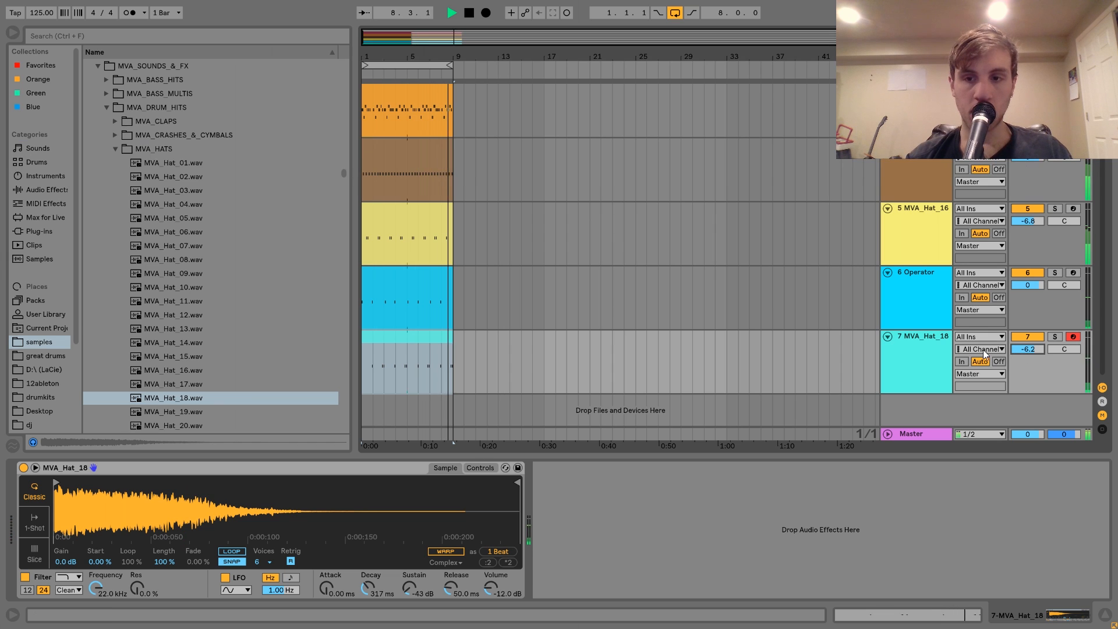
Stop playback and insert a new MIDI track below MVA_Hat_18.
left_click(1009, 353)
key("space")
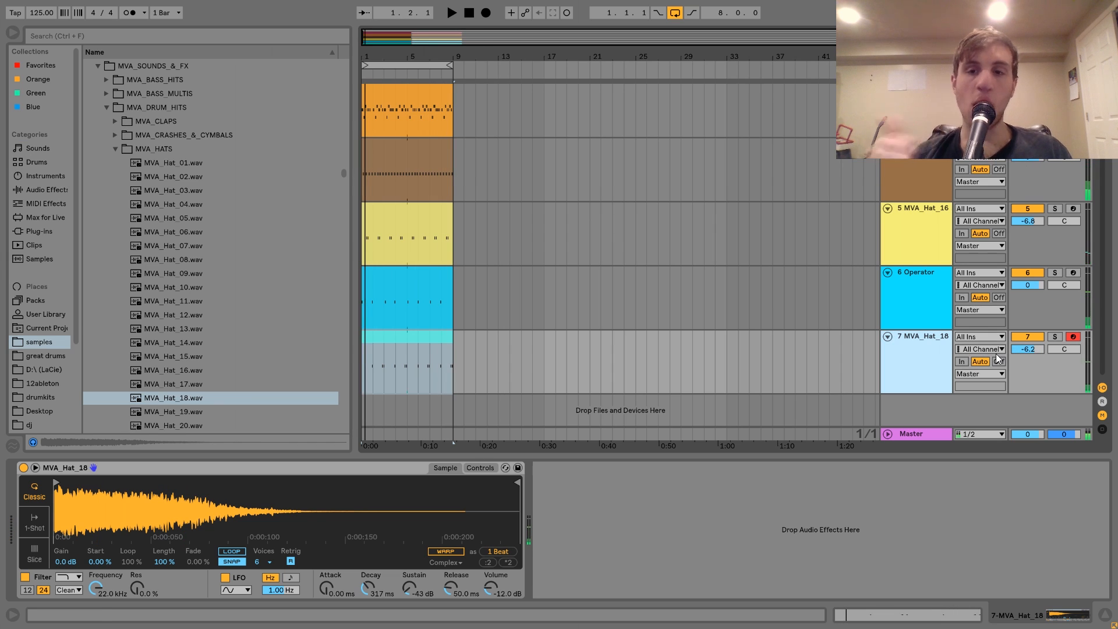
key("ctrl+shift+t")
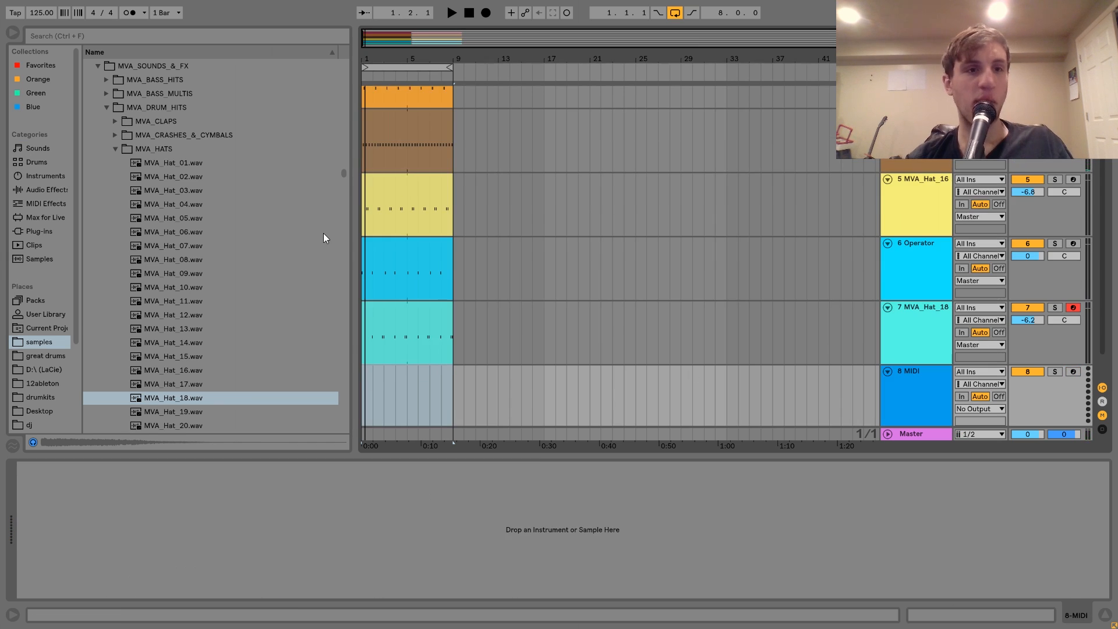
Audition the samples in the MVA_CLAPS folder and load MVA_Clap_17 onto the new MIDI track.
left_click(114, 121)
left_click(157, 182)
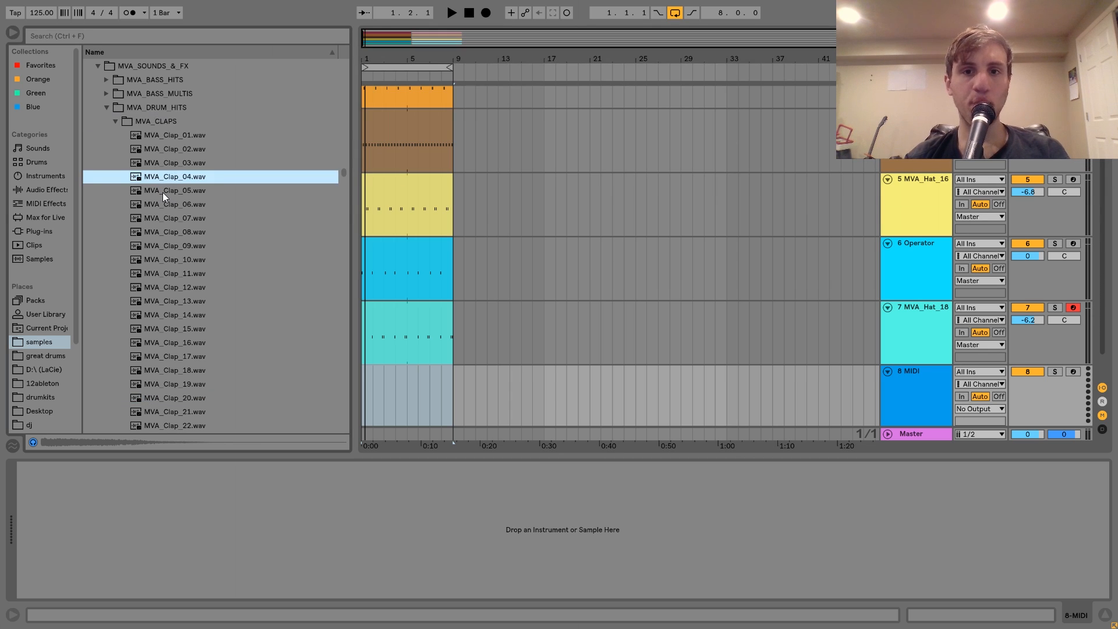
key("Down")
key("Down")
key("Down")
key("Down")
key("Down")
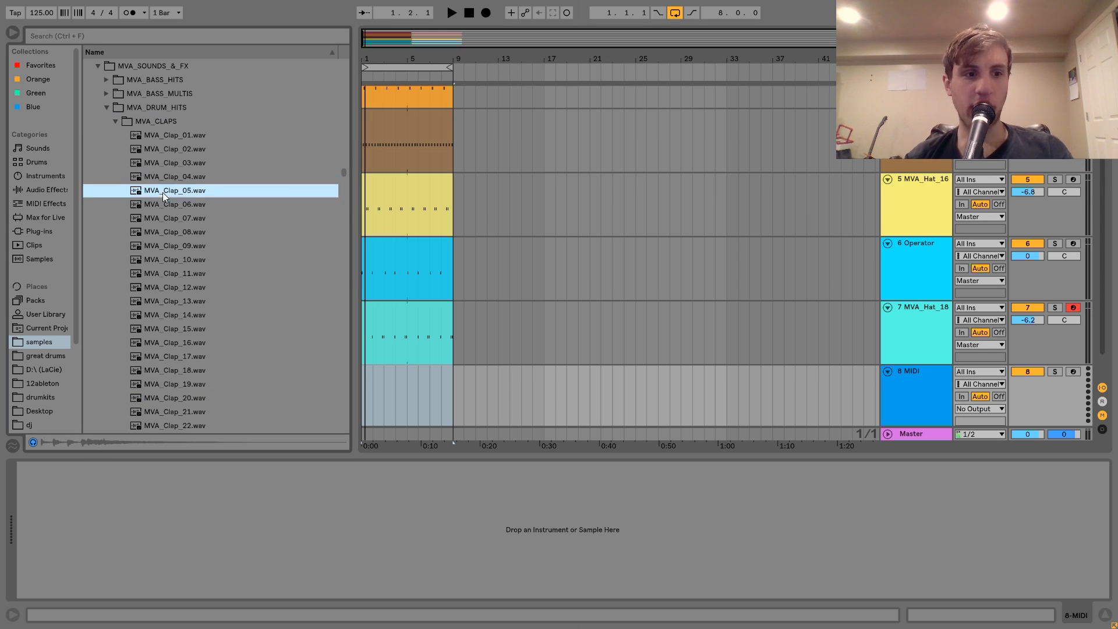
key("Down")
key("Down")
key("Down")
key("Down")
key("Down")
key("Down")
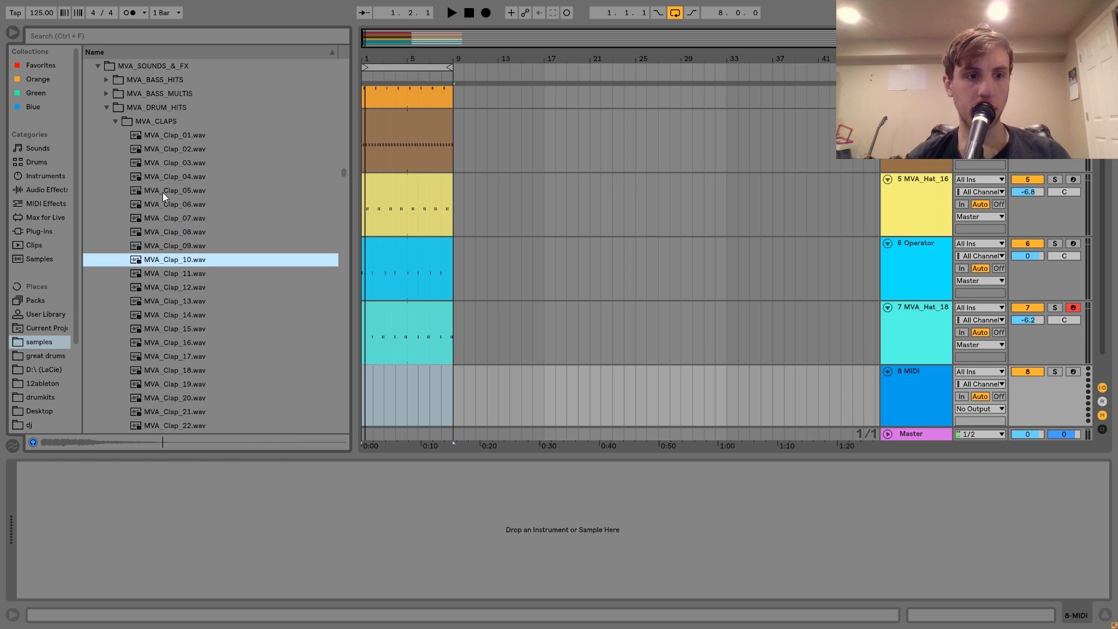
key("Down")
key("Down")
key("Up")
key("Down")
key("Down")
key("Down")
key("Down")
key("Down")
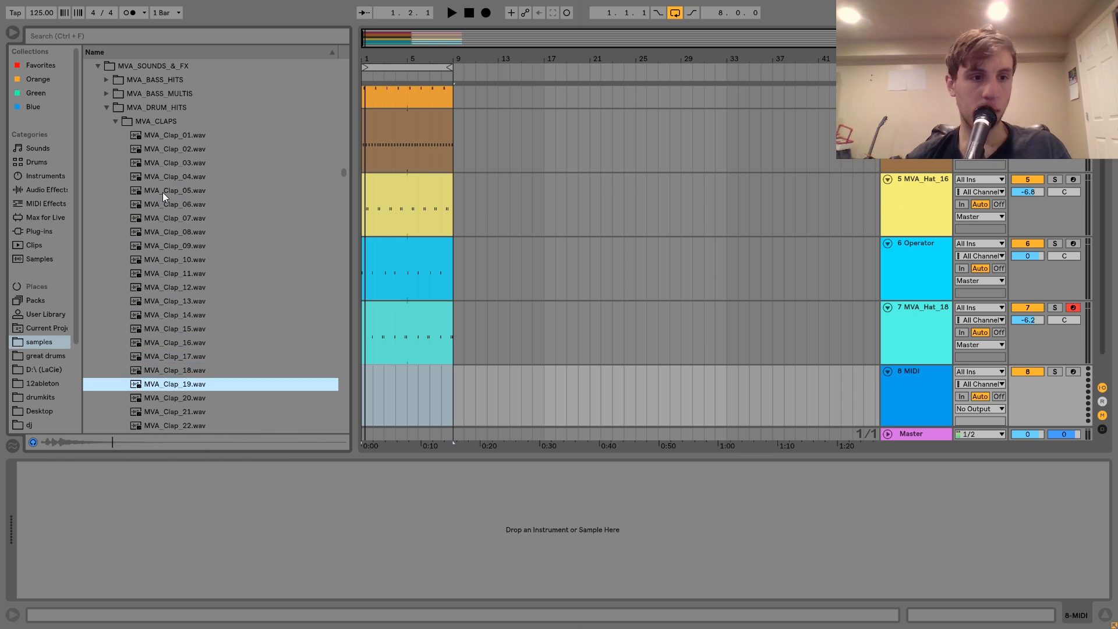
key("Up")
key("Up")
key("Up")
key("Up")
key("Up")
key("Down")
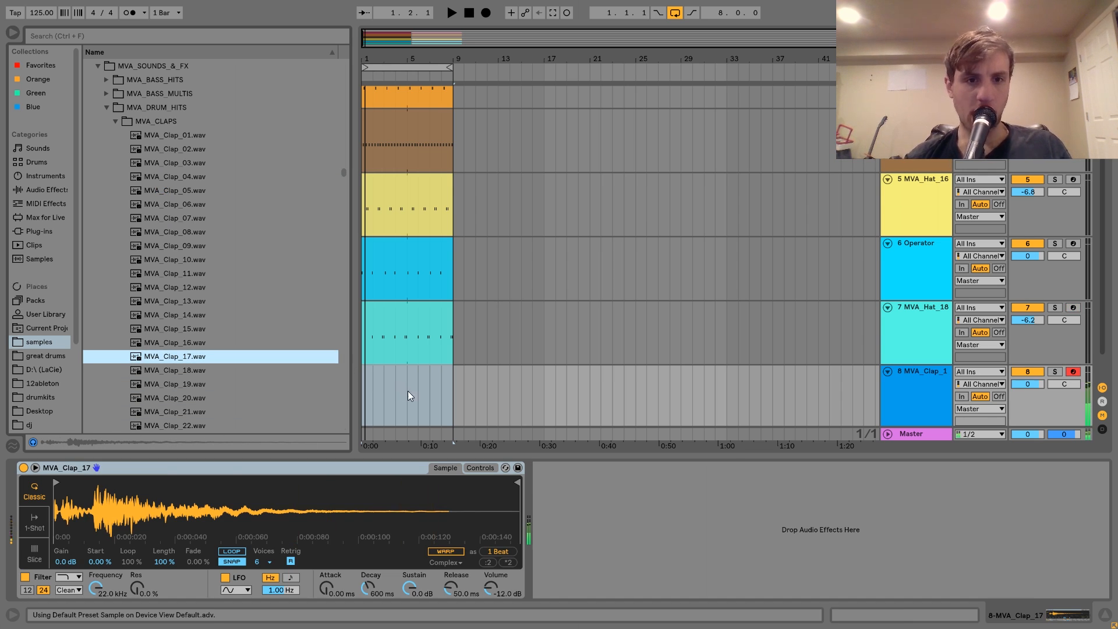
Create a four-bar clip on the MVA_Clap_17 track with one-beat C3 notes on beats 2 and 4 of every bar.
left_click_drag(408, 391, 329, 393)
key("ctrl+shift+m")
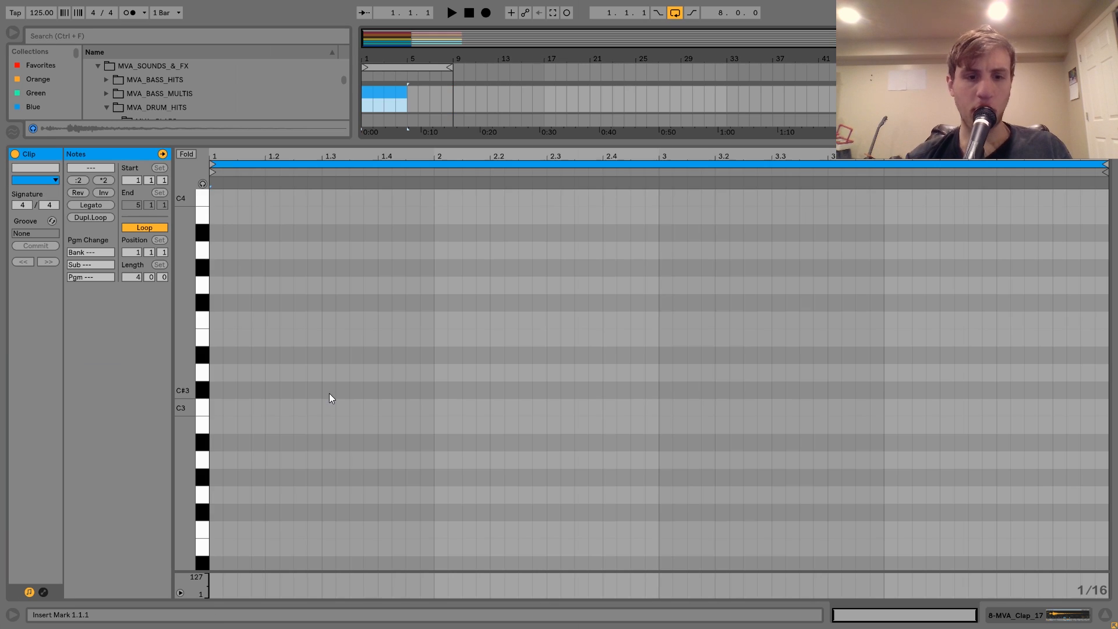
double_click(271, 410)
key("shift+Right")
key("shift+Right")
key("shift+Right")
left_click_drag(284, 362, 488, 446)
key("ctrl+d")
key("ctrl+d")
key("ctrl+d")
key("ctrl+d")
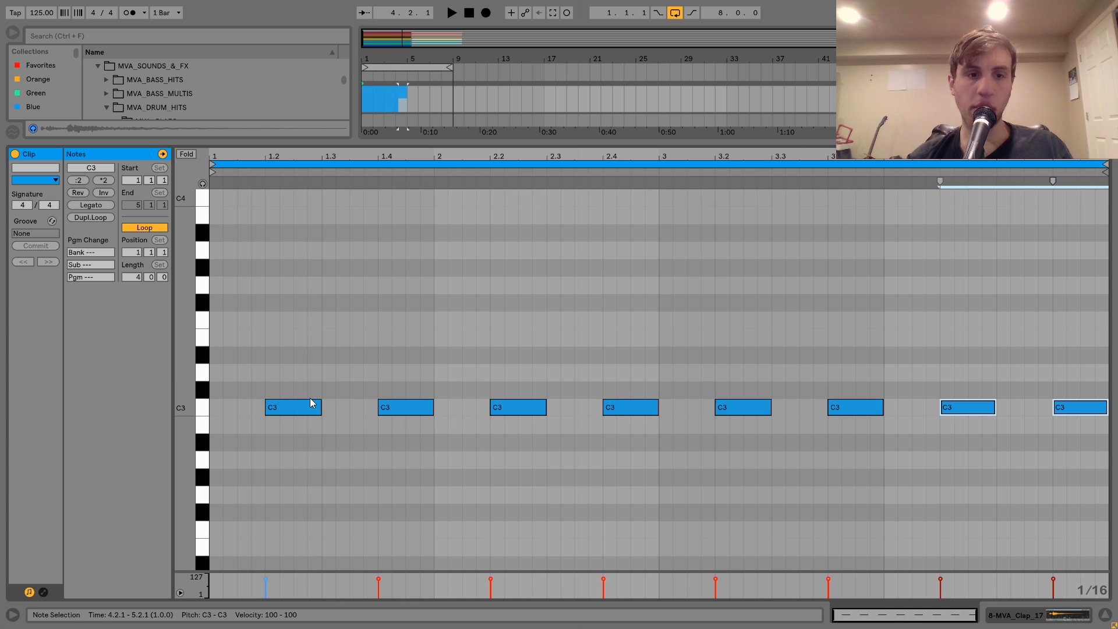
Try moving MVA_Clap_17's sample start to its loud transient, and return it to the sample's beginning.
key("ctrl+a")
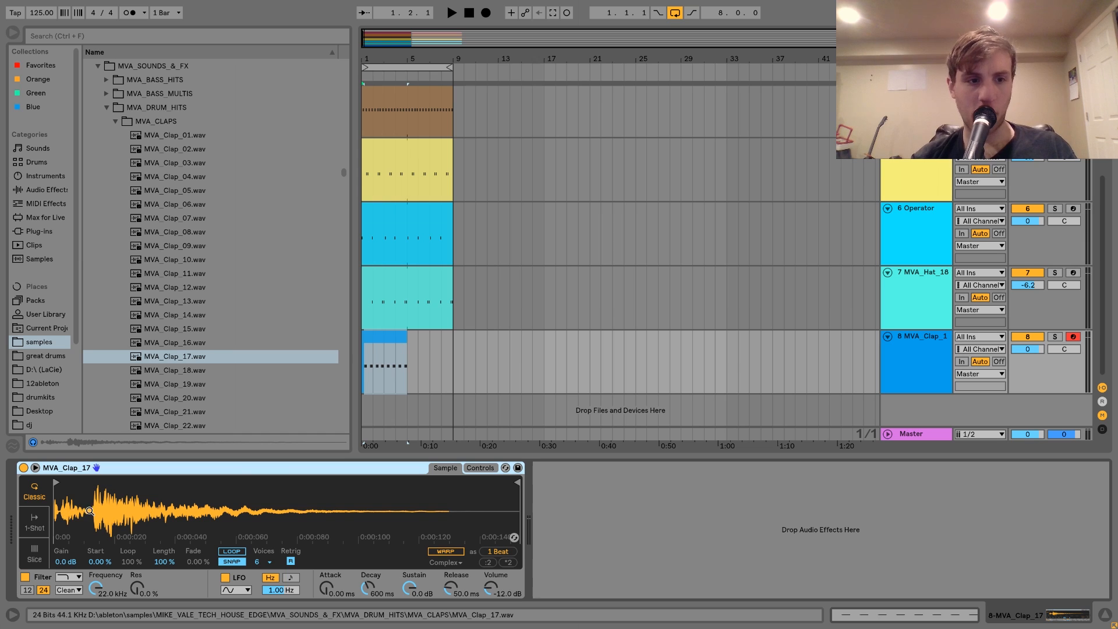
left_click_drag(60, 481, 111, 487)
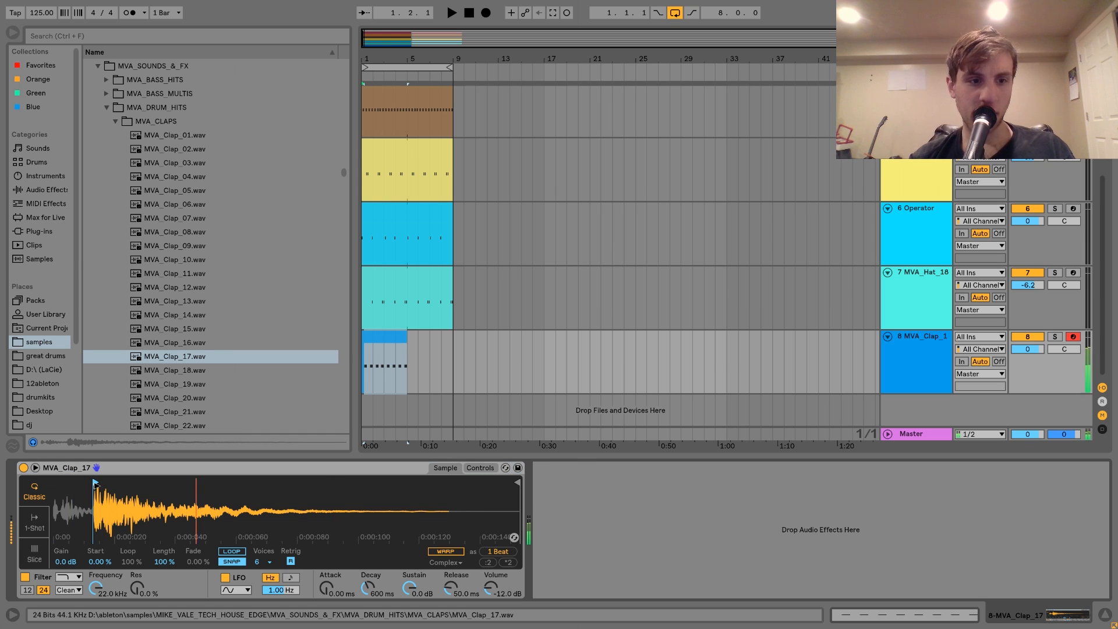
left_click_drag(90, 481, 1, 485)
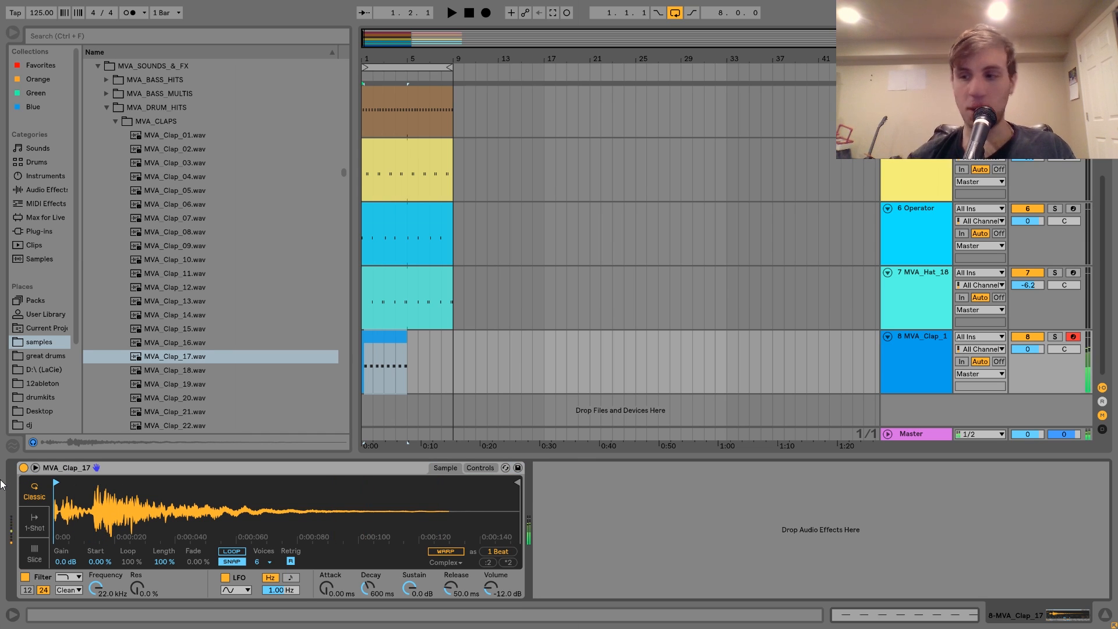
Shift all MVA_Clap_17 notes slightly ahead of the beats and extend the looped clip to eight bars while the groove plays.
left_click(401, 356)
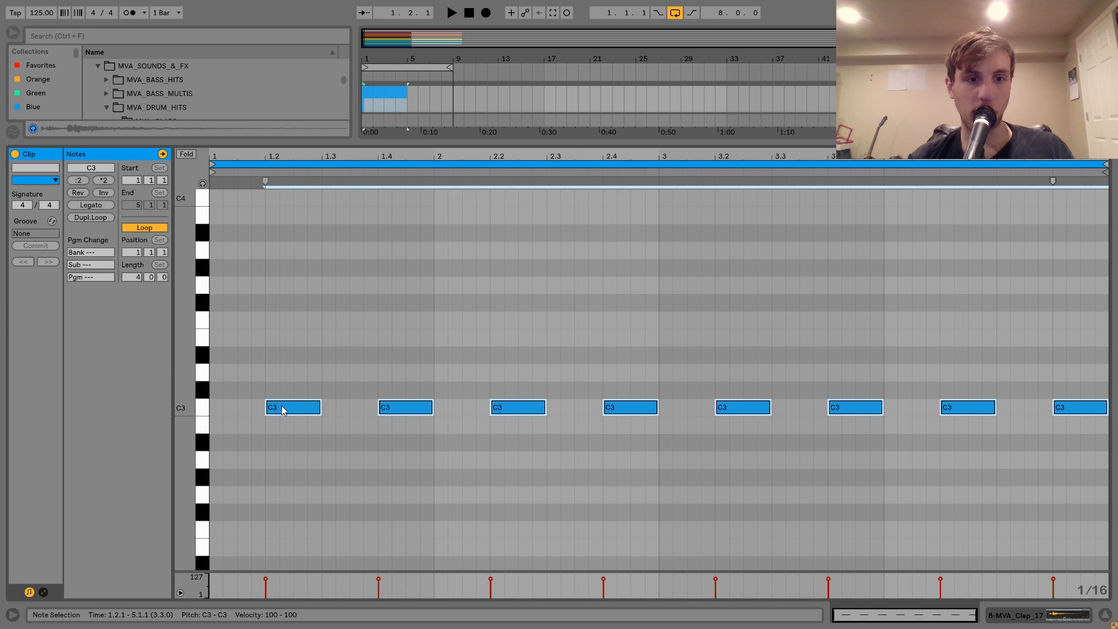
left_click_drag(282, 410, 279, 409)
key("space")
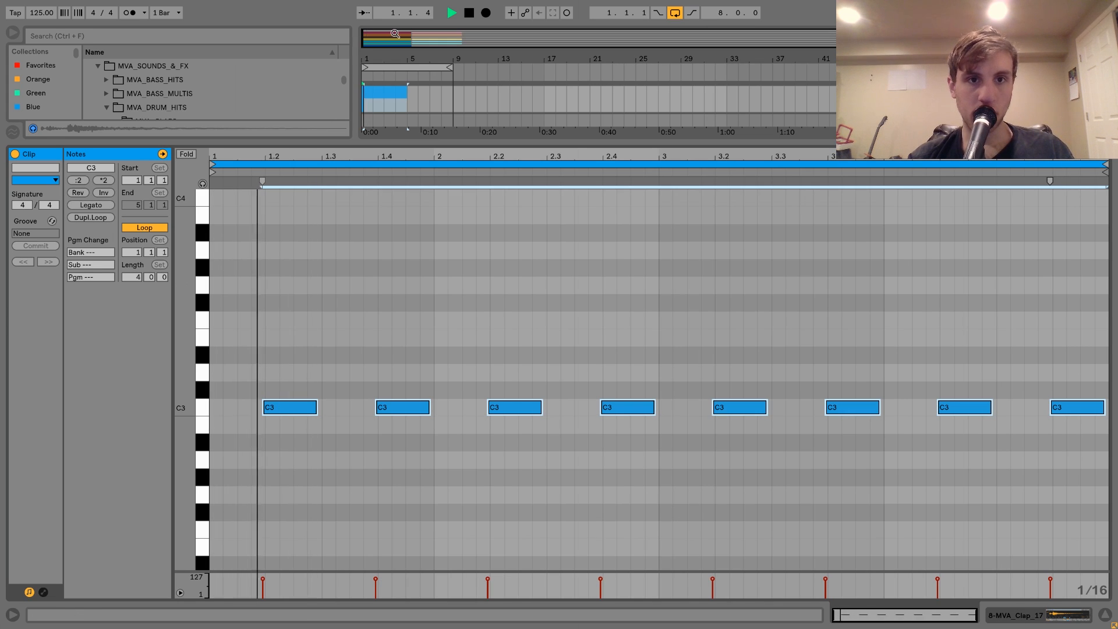
left_click_drag(409, 93, 455, 93)
key("space")
Shift all MVA_Clap_17 notes slightly later, keeping them just ahead of the beats, and listen to the groove.
left_click_drag(253, 160, 253, 236)
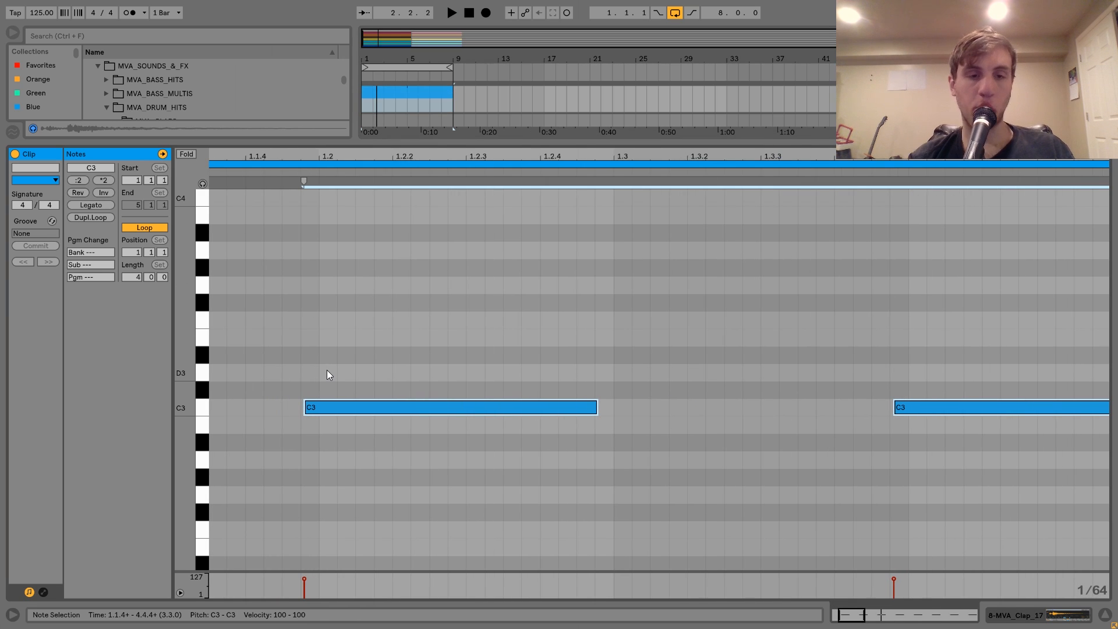
left_click(327, 375)
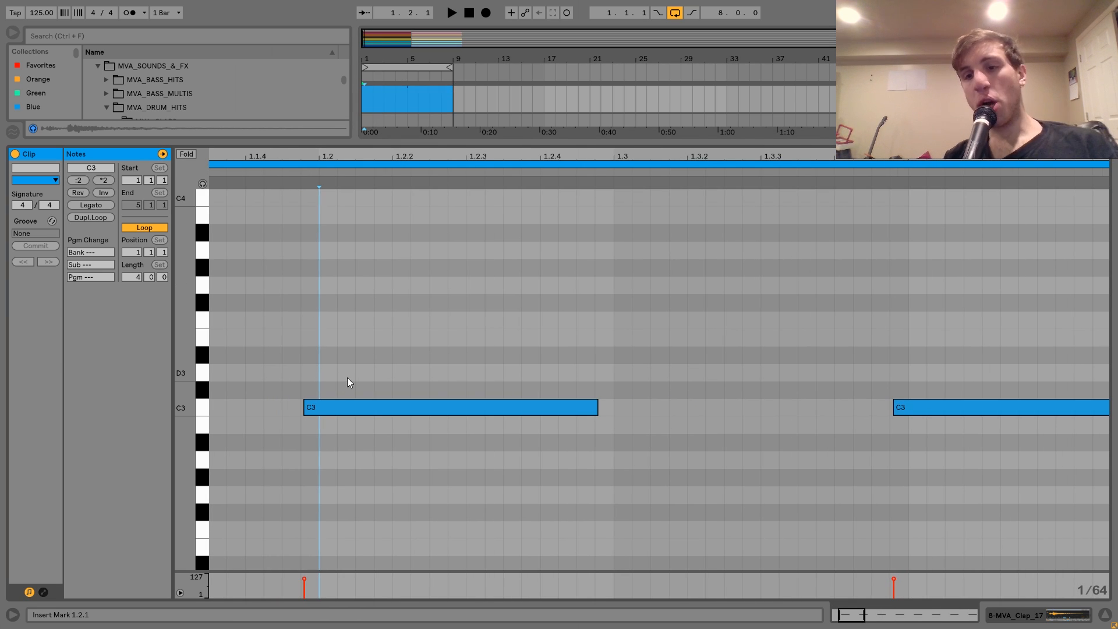
left_click(311, 406)
left_click_drag(311, 406, 320, 409)
key("space")
left_click(405, 334)
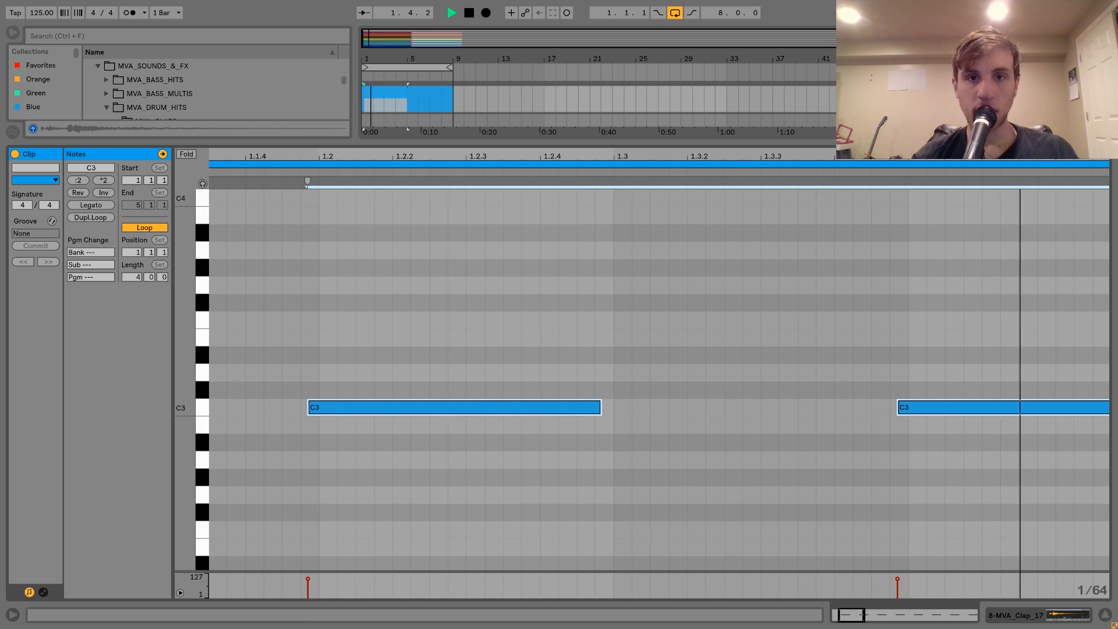
key("shift+Tab")
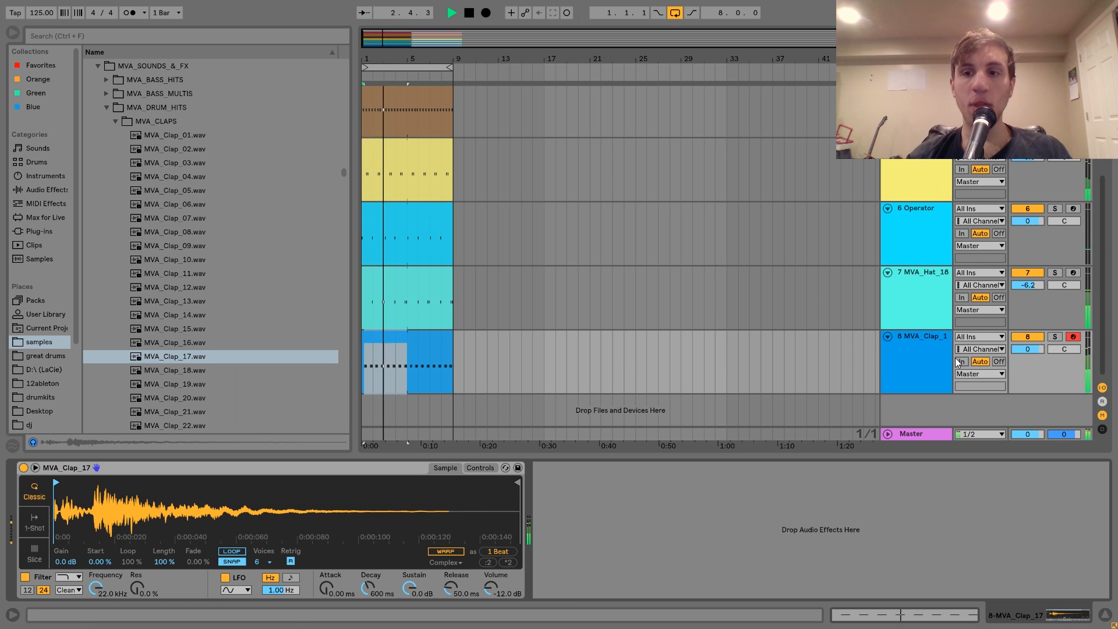
key("space")
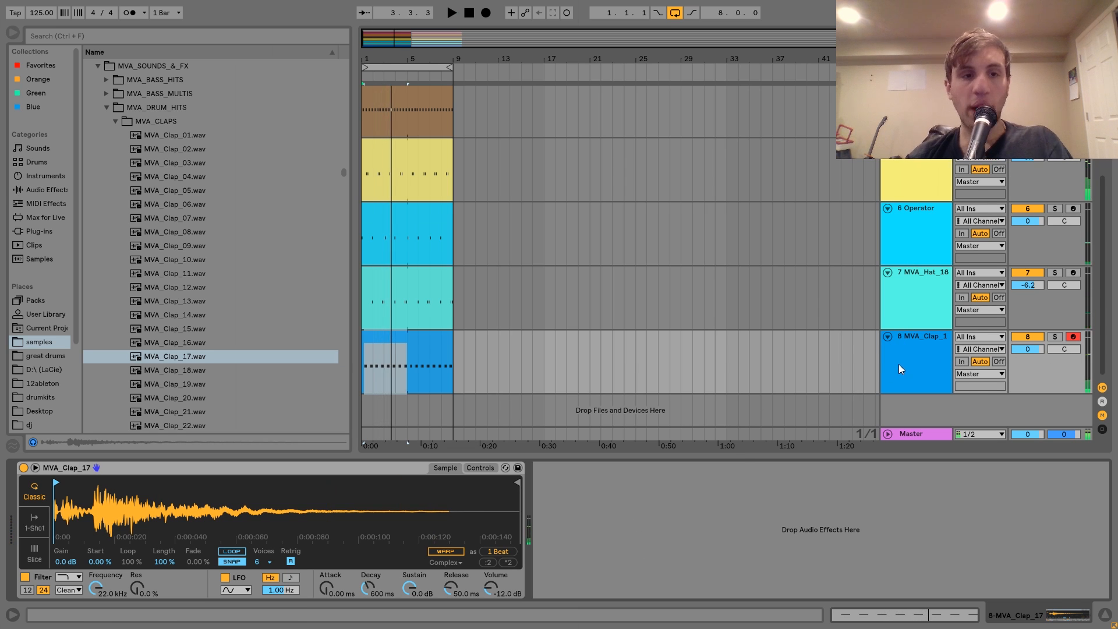
Insert another MIDI track, audition the clap samples and load MVA_Clap_07 onto it.
key("ctrl+shift+t")
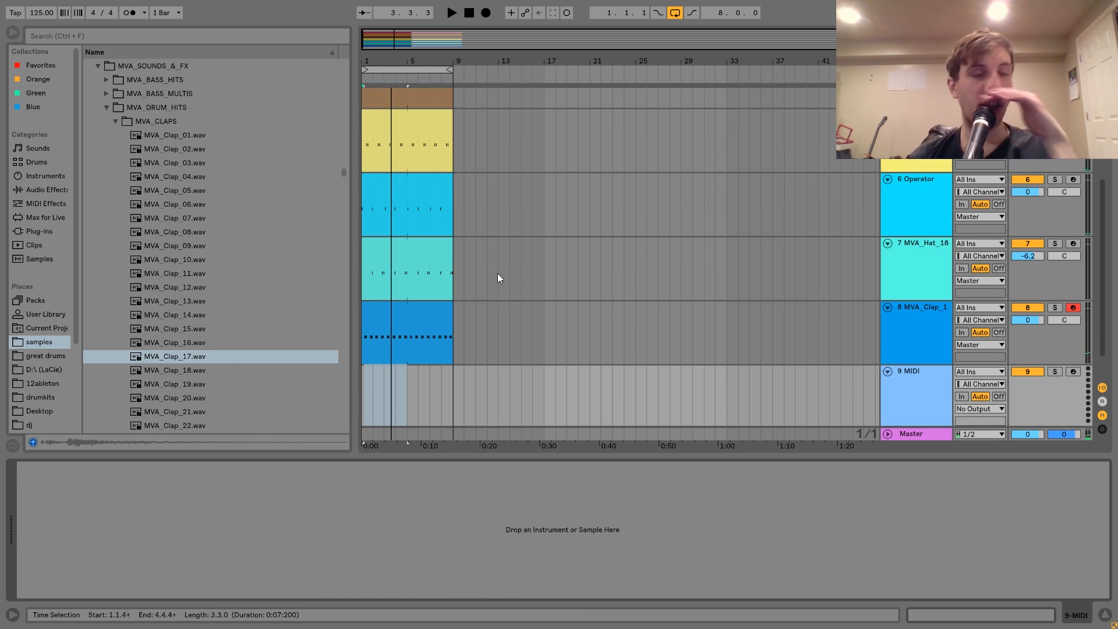
left_click(177, 163)
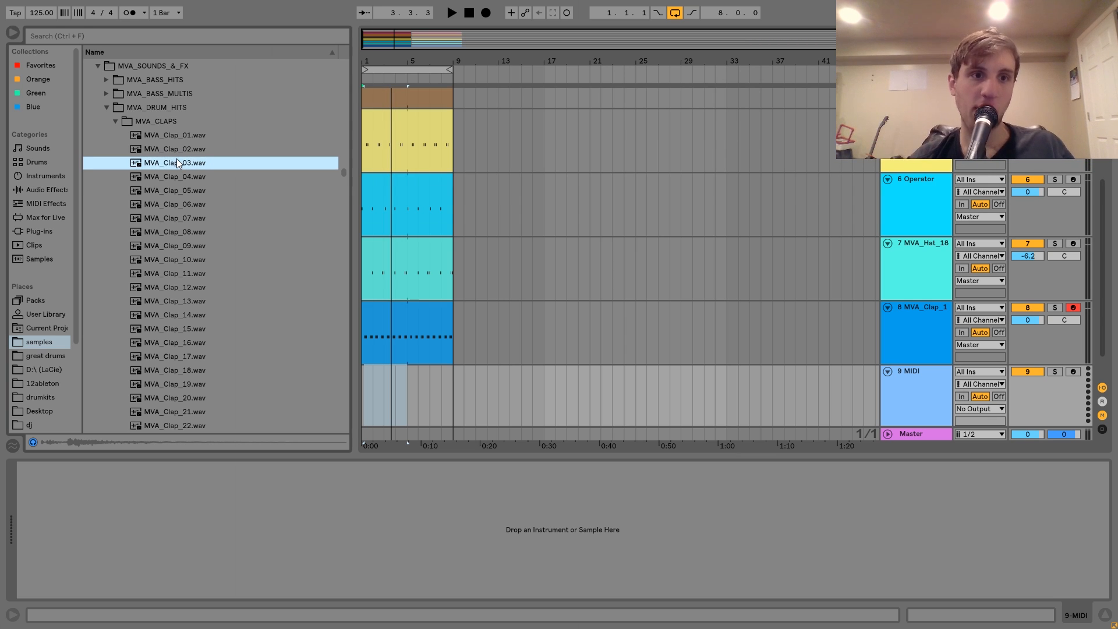
key("Up")
key("Down")
key("Down")
key("Down")
key("Down")
key("Down")
key("Down")
key("Up")
key("Return")
Create a four-bar MVA_Clap_07 clip with one-beat C3 notes on beats 2 and 4 of every bar and play it.
left_click(404, 394)
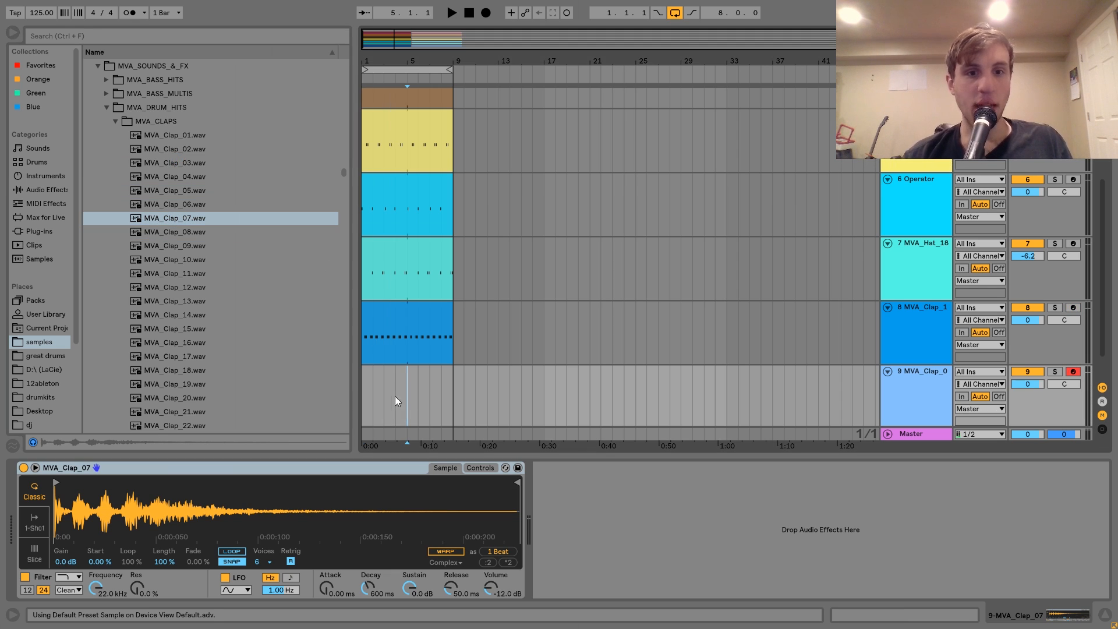
key("ctrl+shift+m")
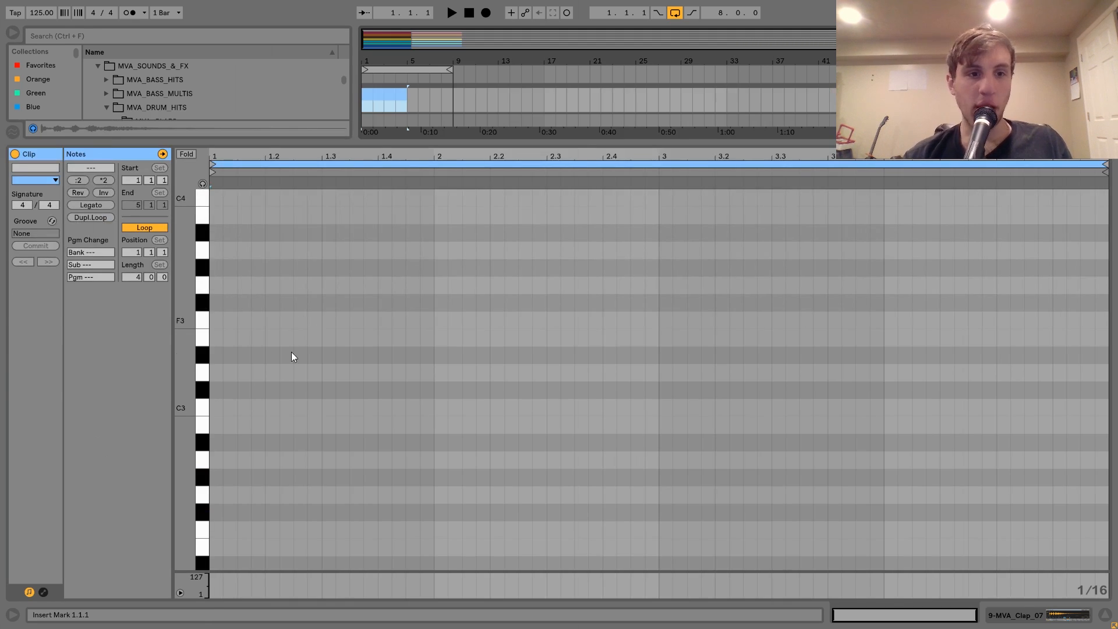
double_click(293, 410)
key("Left")
key("shift+Right")
left_click_drag(306, 439, 210, 345)
key("ctrl+d")
key("ctrl+d")
key("ctrl+d")
key("ctrl+d")
key("ctrl+d")
key("ctrl+d")
key("ctrl+d")
key("space")
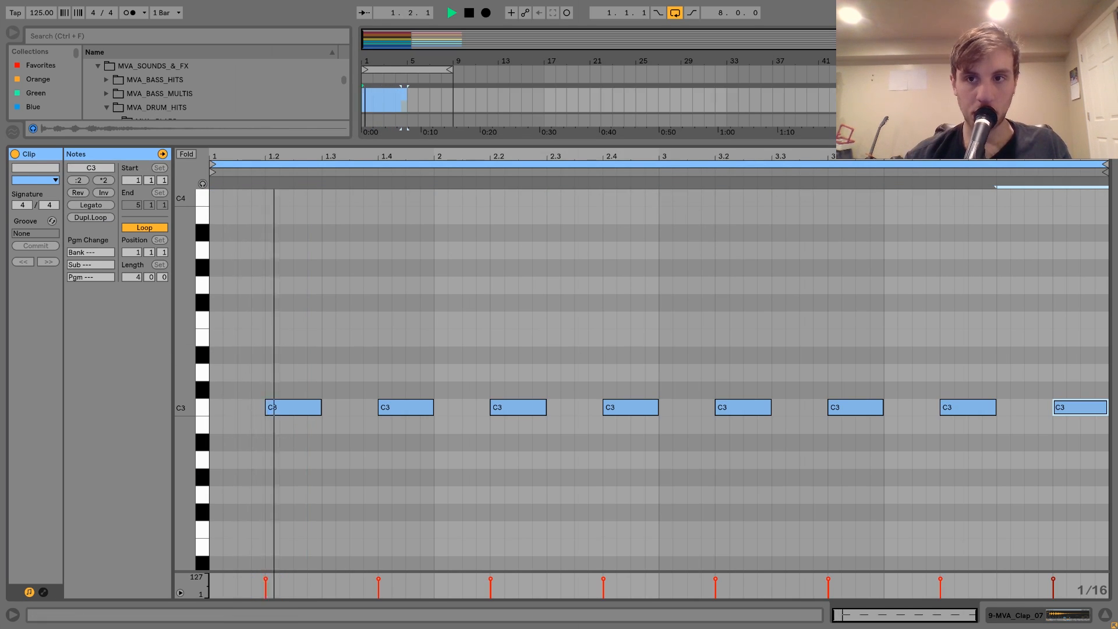
left_click(916, 94)
double_click(917, 94)
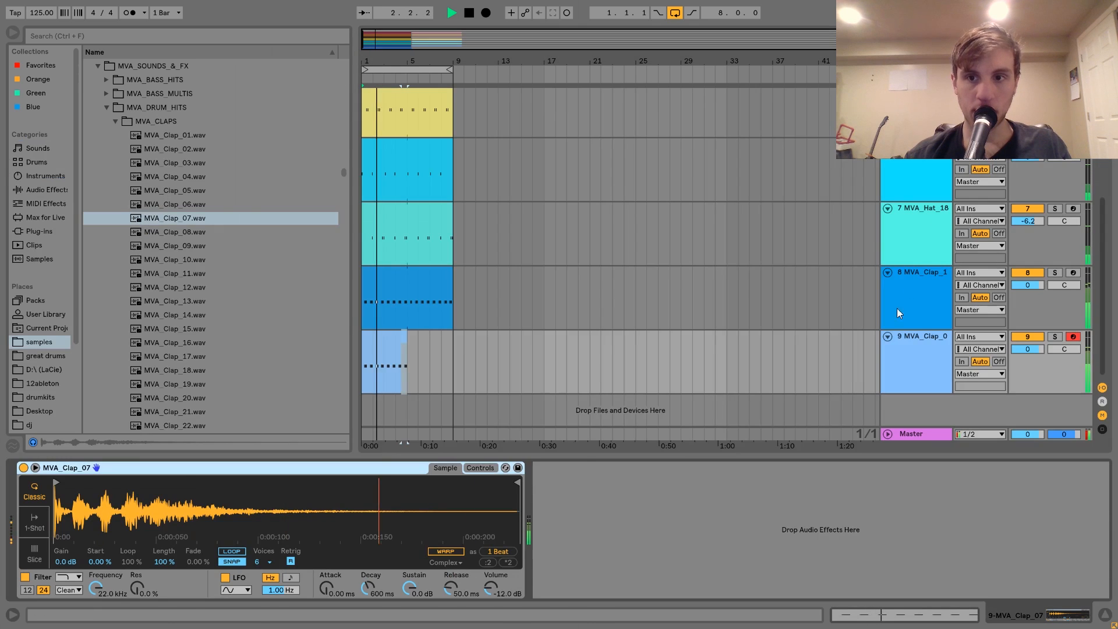
key("space")
Lower all track volumes together, bringing MVA_Clap_07 to -5.8 dB, and extend its looped clip to eight bars.
left_click(895, 337)
key("ctrl+a")
left_click_drag(1027, 349, 1027, 350)
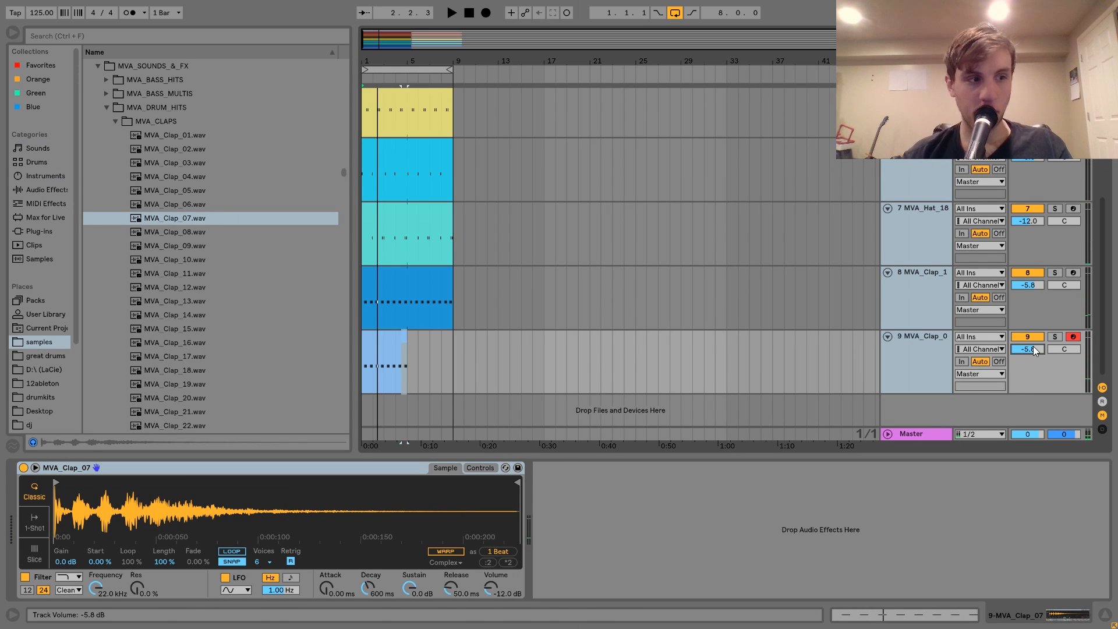
key("space")
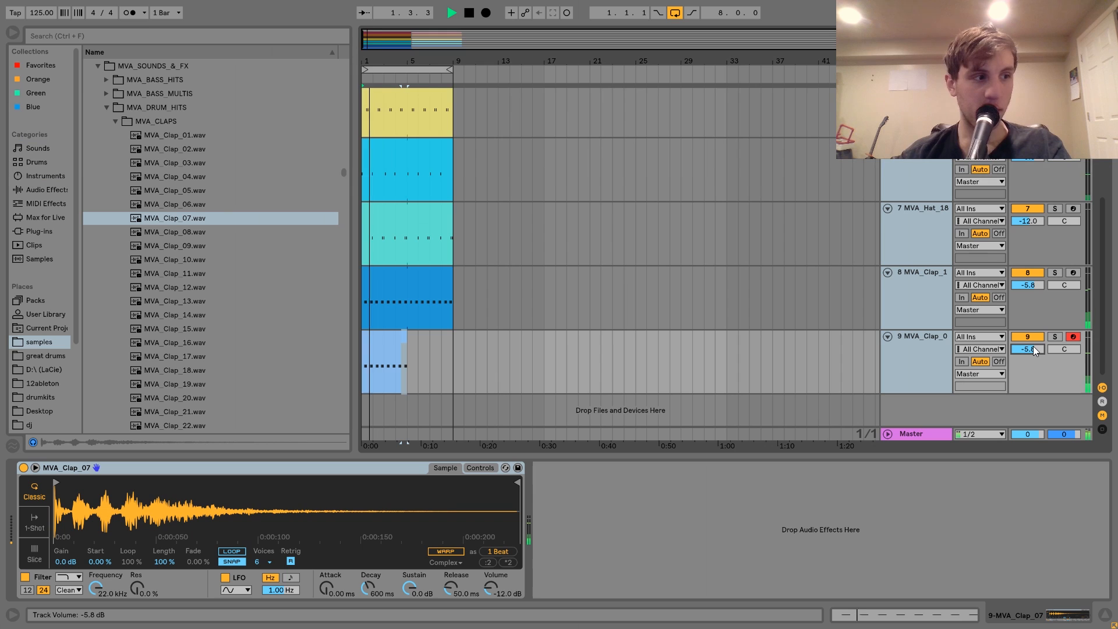
left_click(402, 337)
left_click_drag(407, 338, 454, 340)
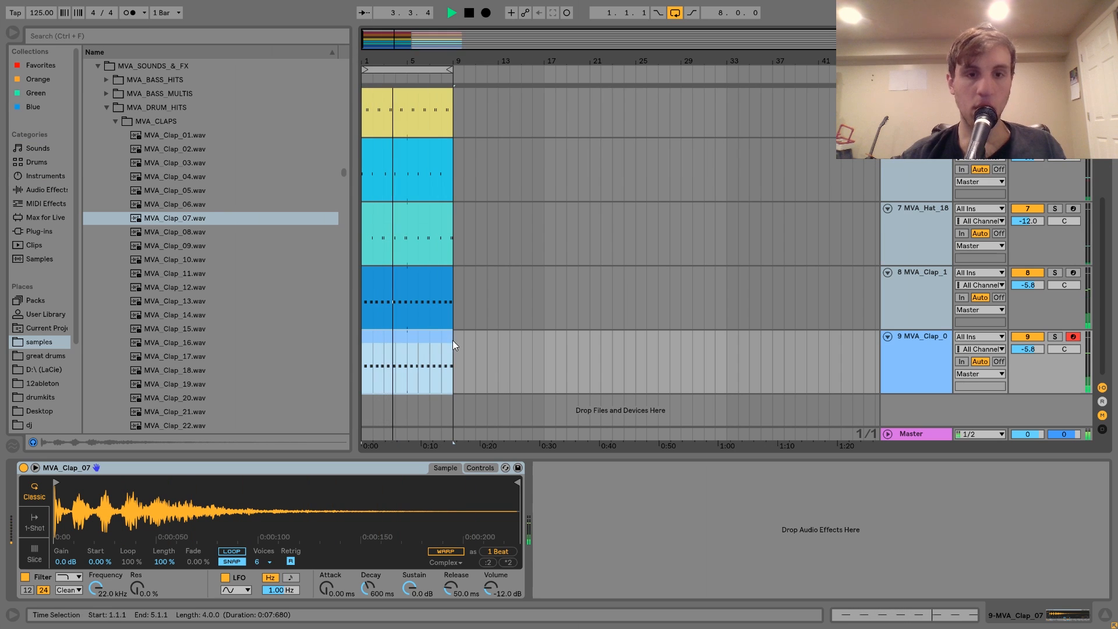
Set the MVA_Clap_17 track volume to -18.8 dB and the MVA_Clap_07 track volume to -7.2 dB during playback.
left_click(924, 346)
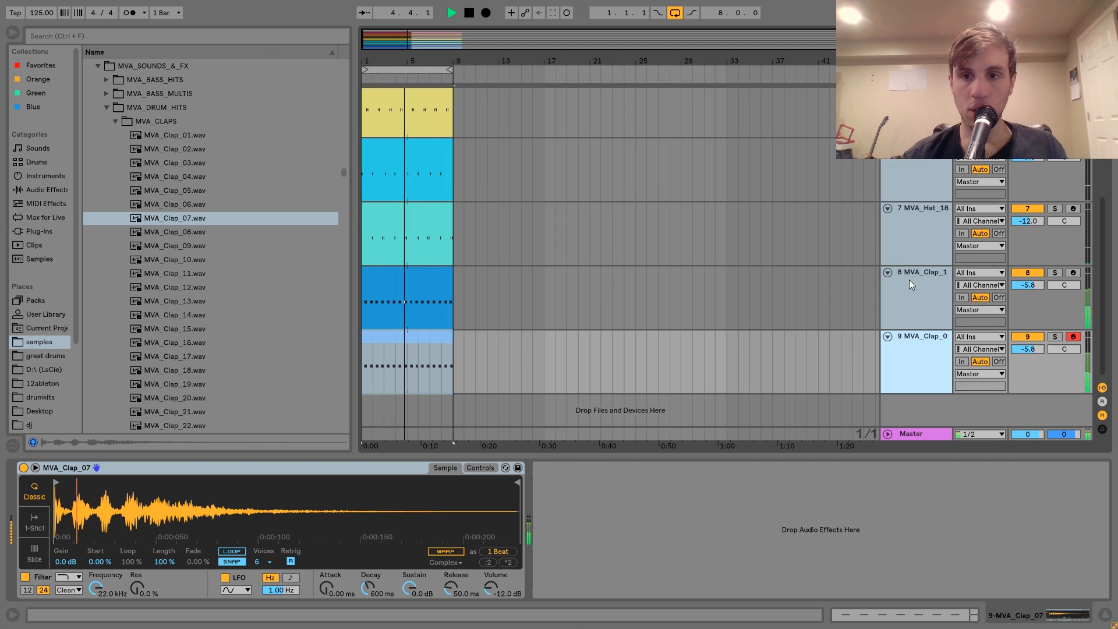
left_click(917, 299)
left_click(934, 346)
mouse_move(1028, 349)
left_mouse_down()
mouse_move(1028, 332)
mouse_move(1021, 354)
left_mouse_up()
left_click(939, 310)
left_click_drag(1035, 286, 1035, 302)
left_click_drag(1028, 350, 1028, 355)
left_click_drag(1028, 350, 1028, 352)
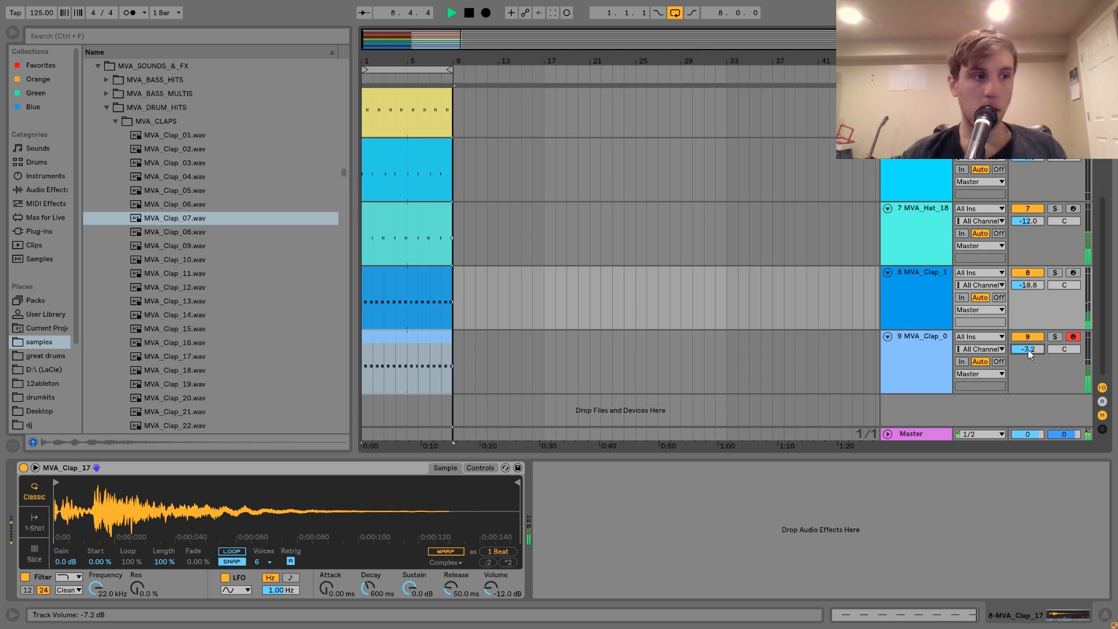
Raise all track volumes together, bringing MVA_Clap_07 to -4.5 dB, and check the levels in the Session mixer.
left_click(917, 367)
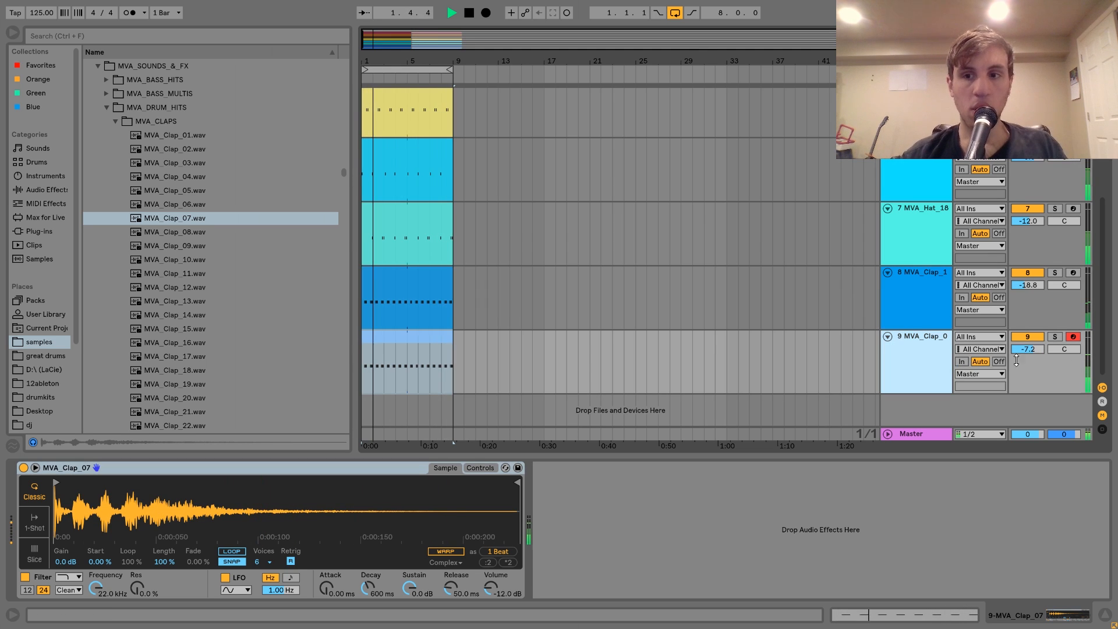
key("ctrl+a")
left_click_drag(1030, 351, 1030, 341)
key("Tab")
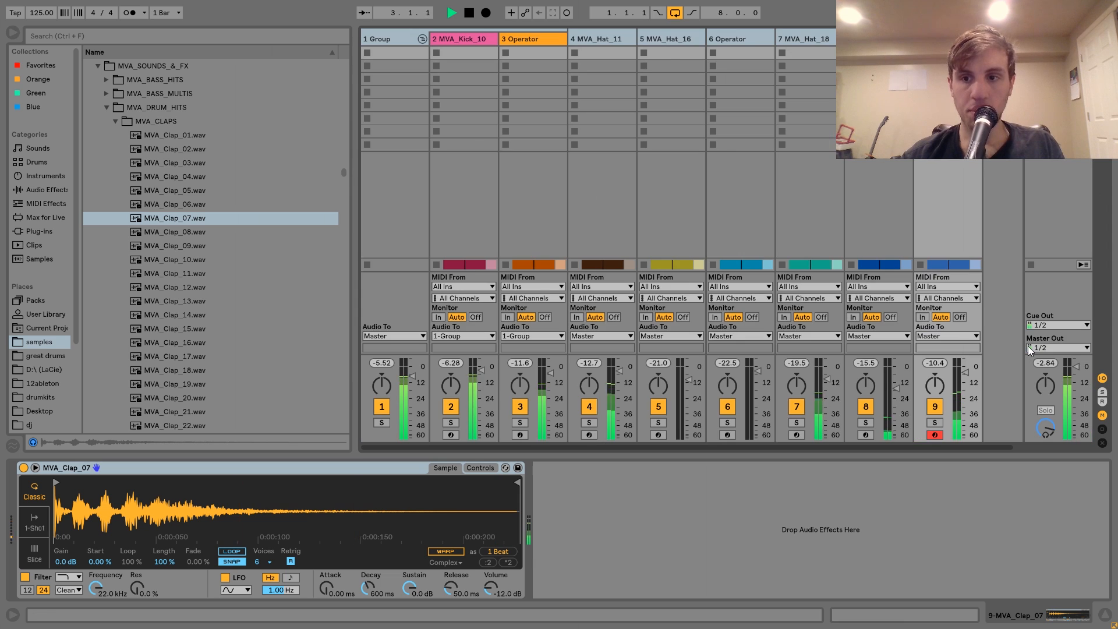
key("Tab")
key("space")
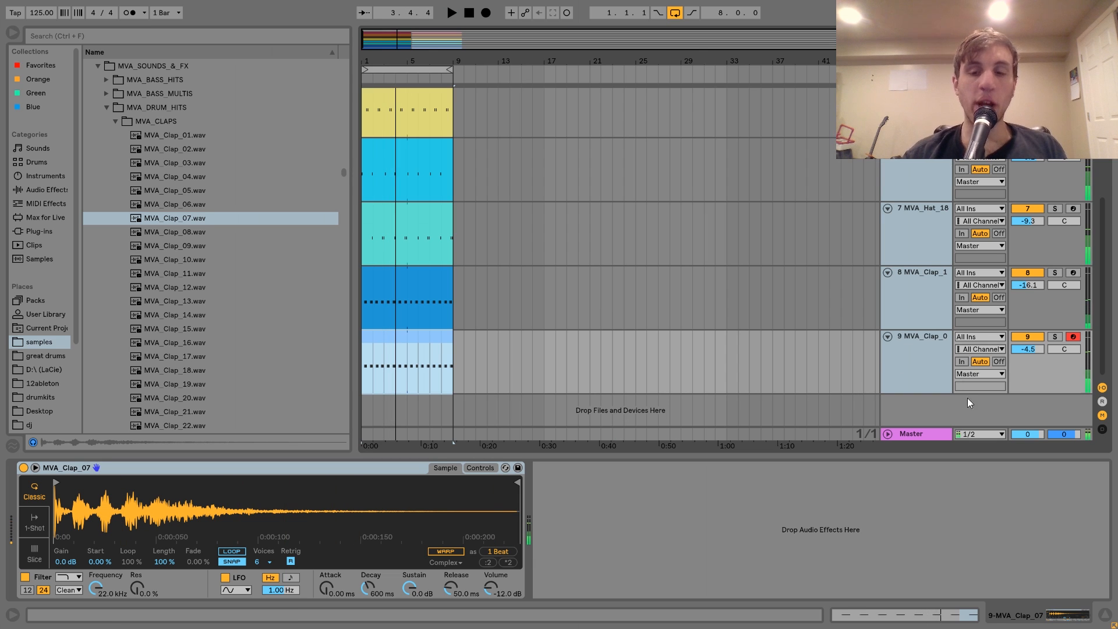
Mute the MVA_Clap_17 track and play the groove without it.
left_click(917, 348)
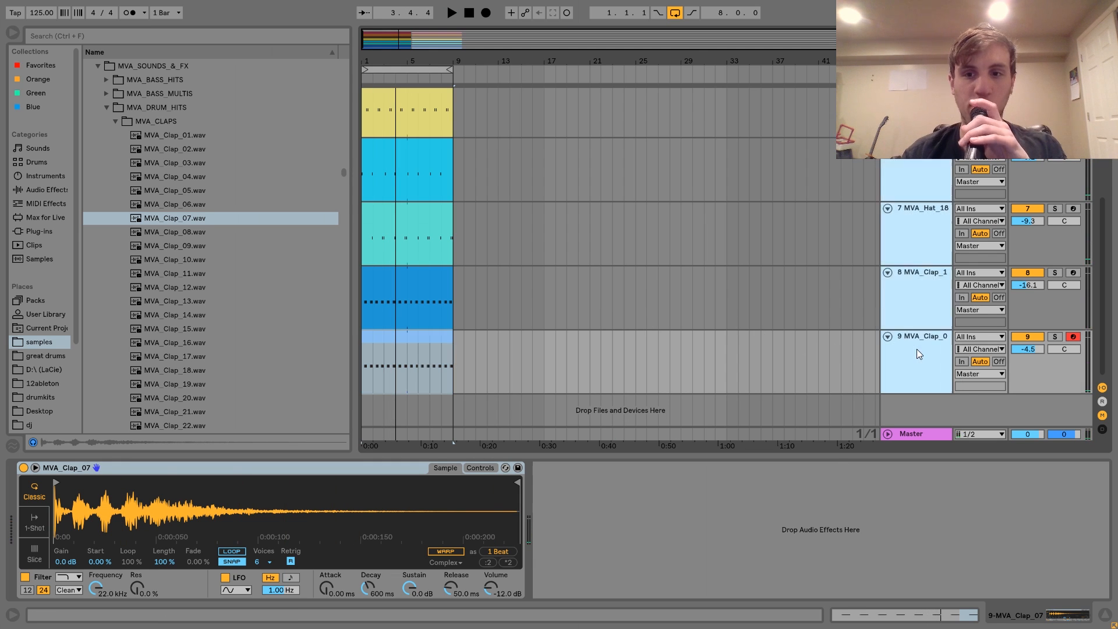
left_click(1034, 272)
key("space")
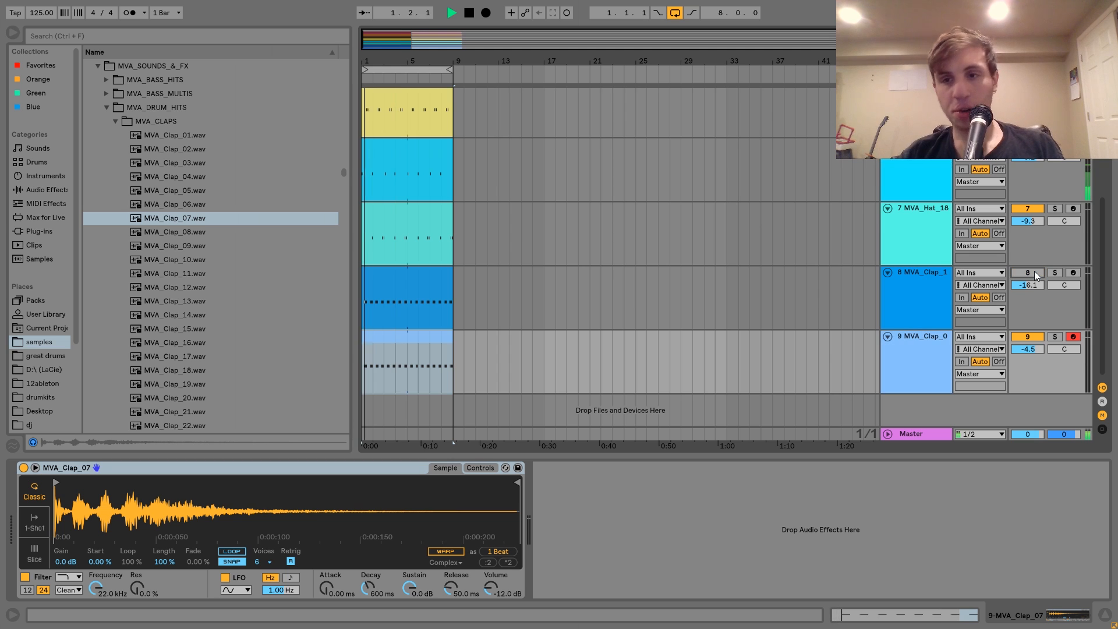
Unmute the MVA_Clap_17 track and set its volume to -14.5 dB.
left_click(1034, 272)
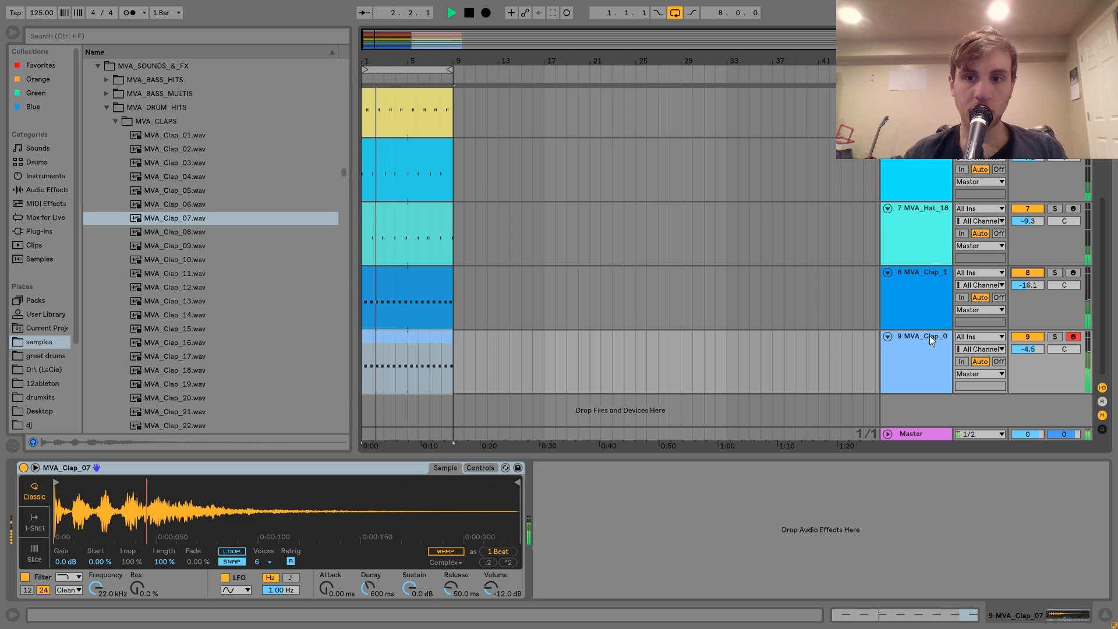
key("space")
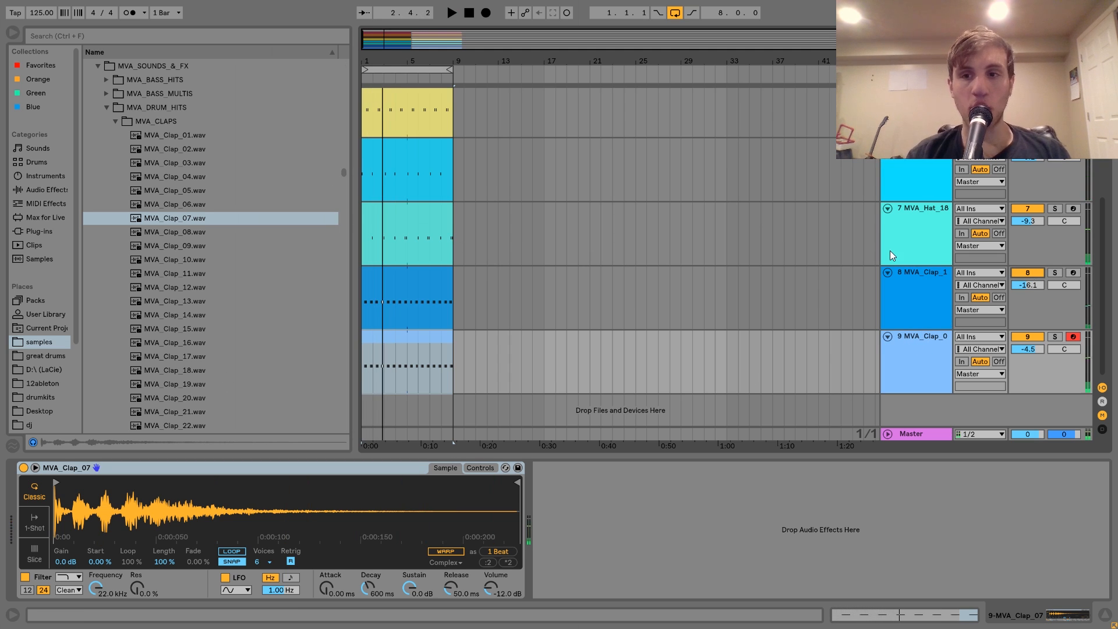
left_click_drag(1028, 284, 1028, 279)
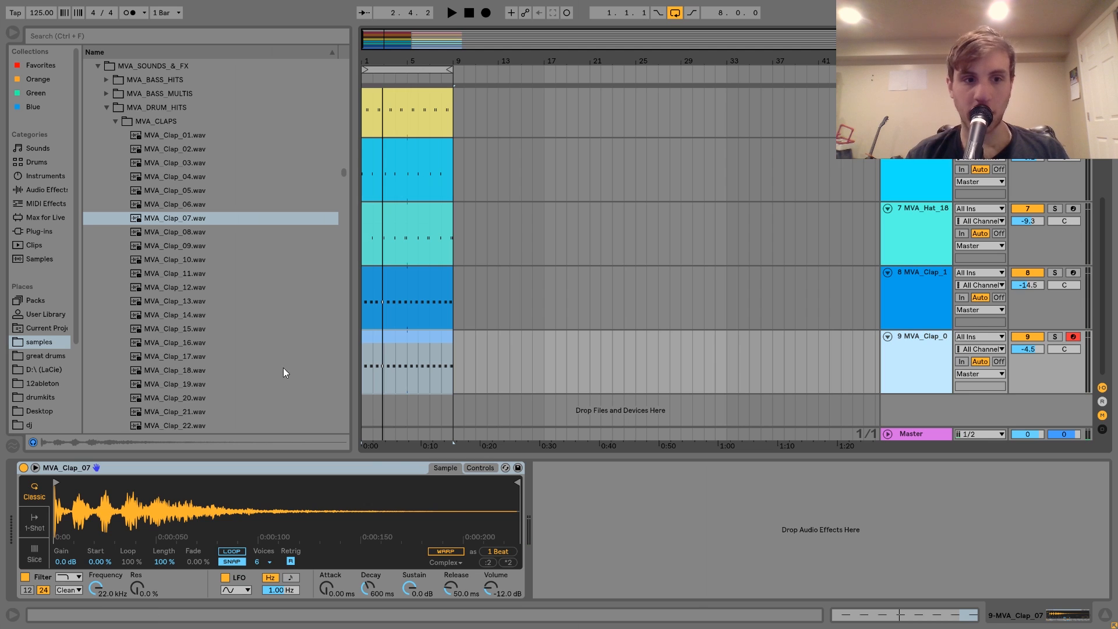
Audition the MVA clap samples around MVA_Clap_18 to 21 and load MVA_Clap_20 in place of MVA_Clap_07.
left_click(216, 372)
key("Down")
key("Down")
key("Down")
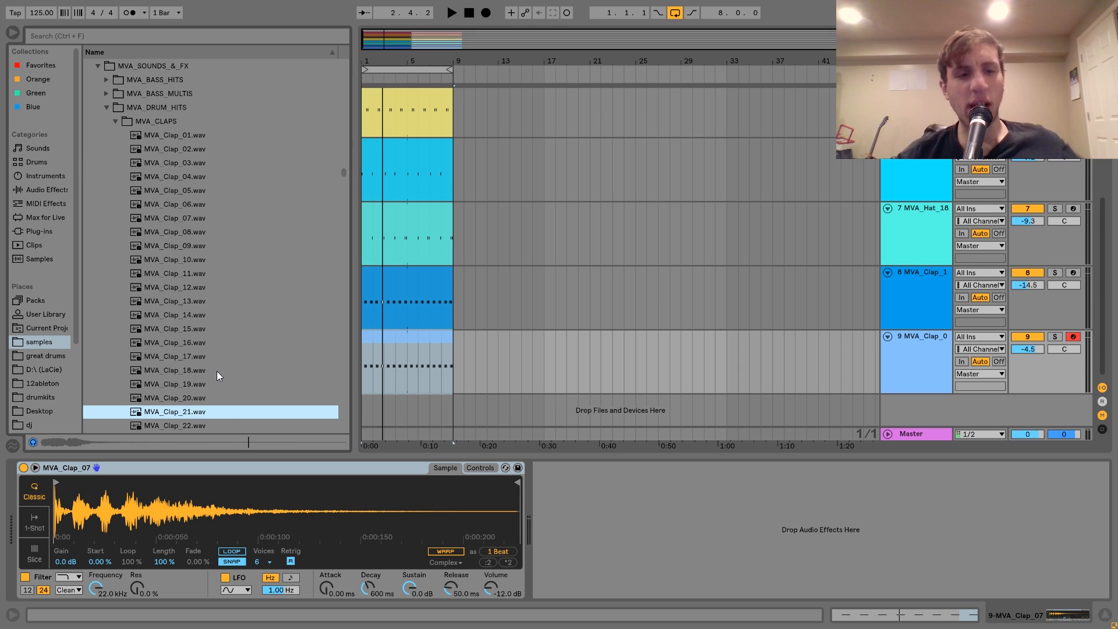
key("Up")
key("Up")
key("Down")
key("Up")
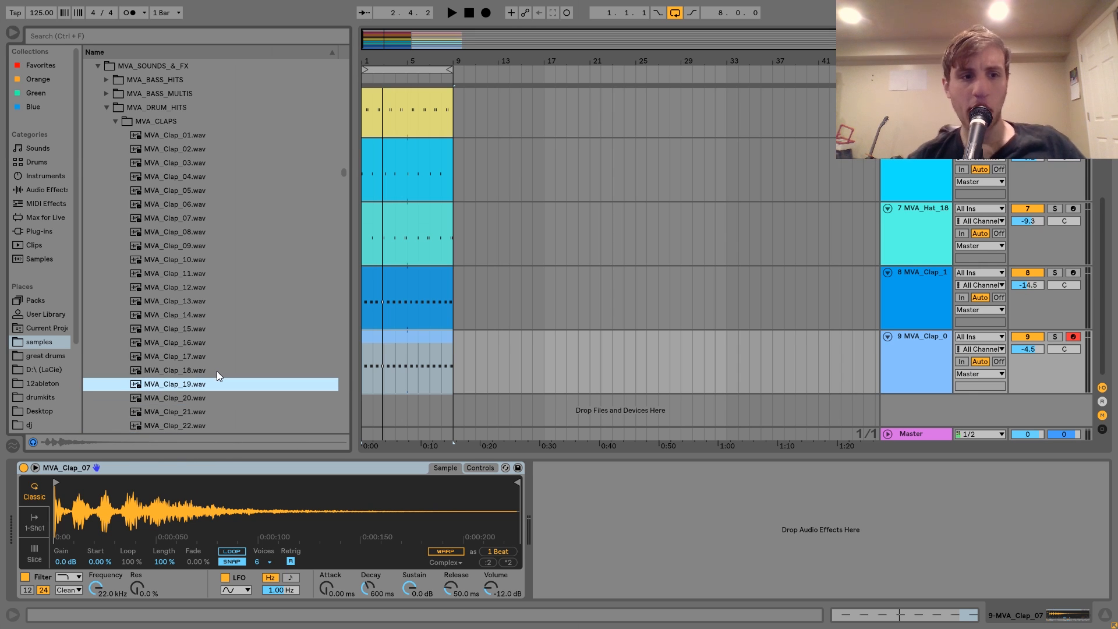
key("Down")
key("Return")
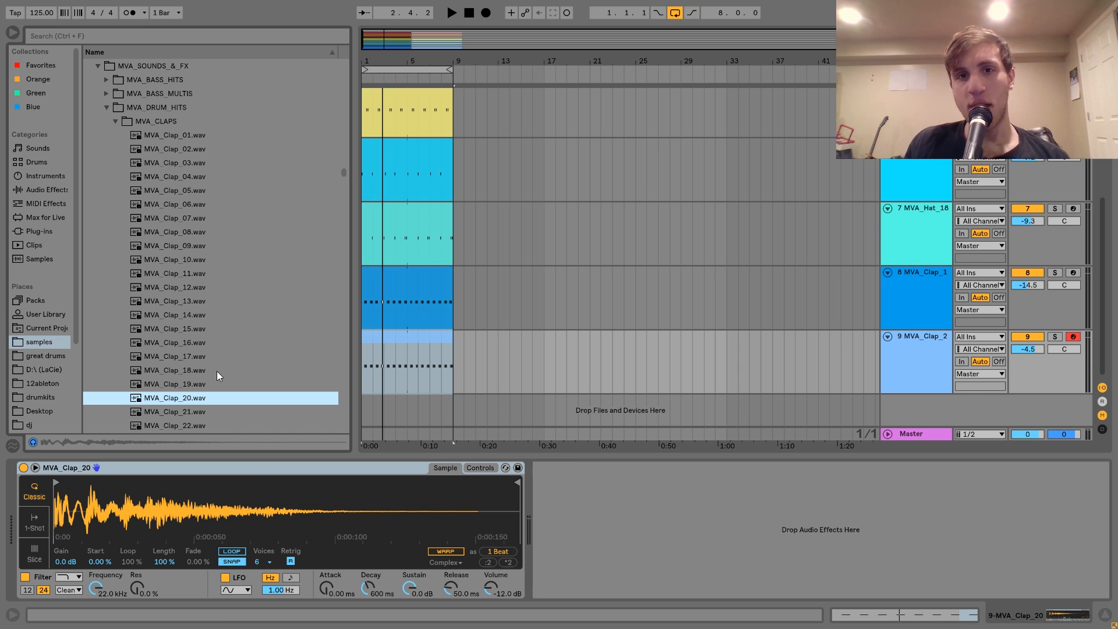
Play the groove from bar 1 to hear the replaced clap in context.
mouse_move(365, 60)
left_mouse_down()
mouse_move(365, 116)
mouse_move(365, 60)
left_mouse_up()
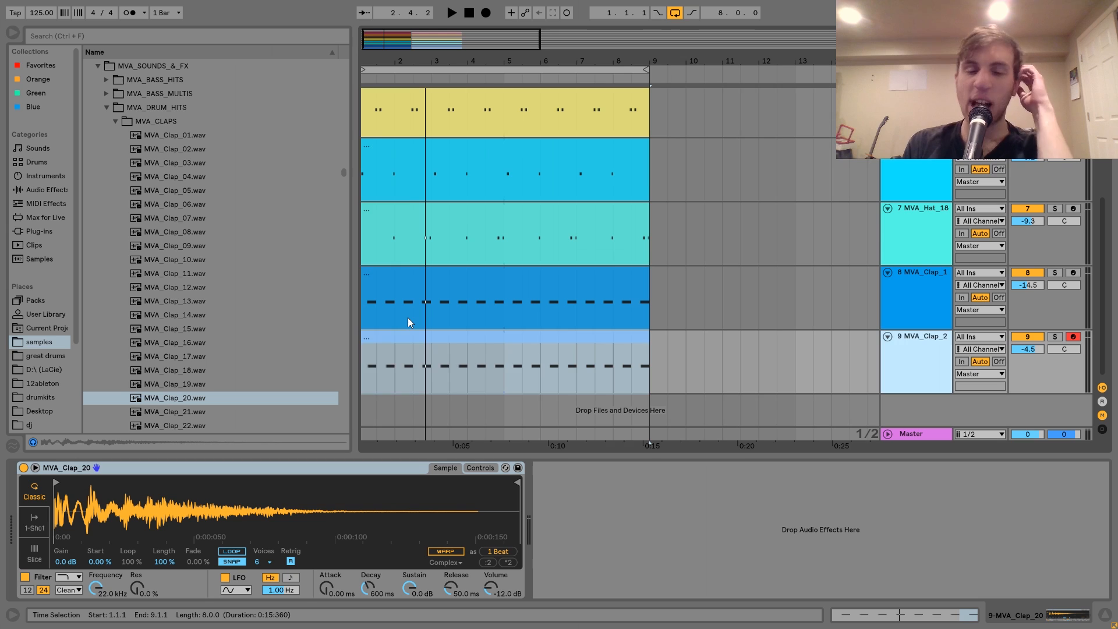
key("Left")
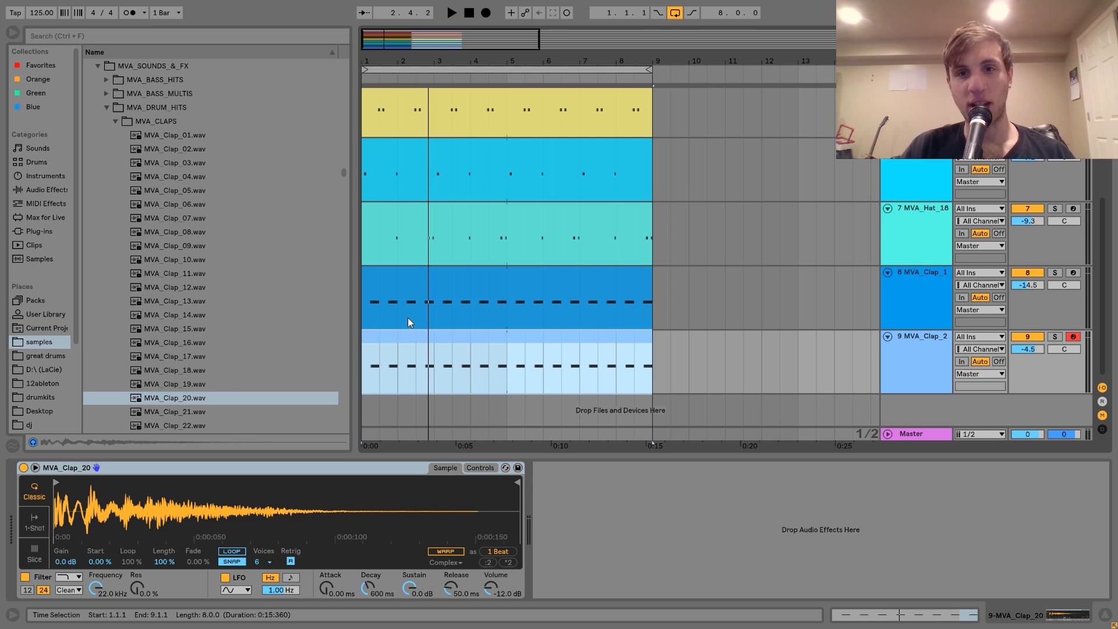
left_click(366, 378)
scroll(366, 379, "up", 4)
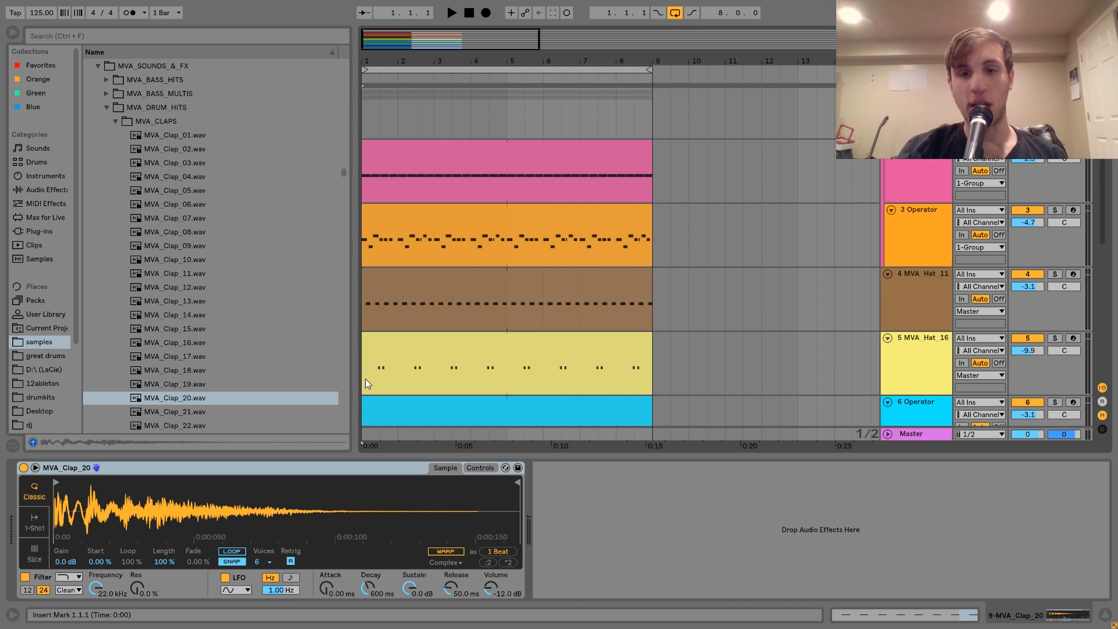
scroll(365, 379, "down", 4)
key("space")
Group the two clap tracks.
left_click(927, 342)
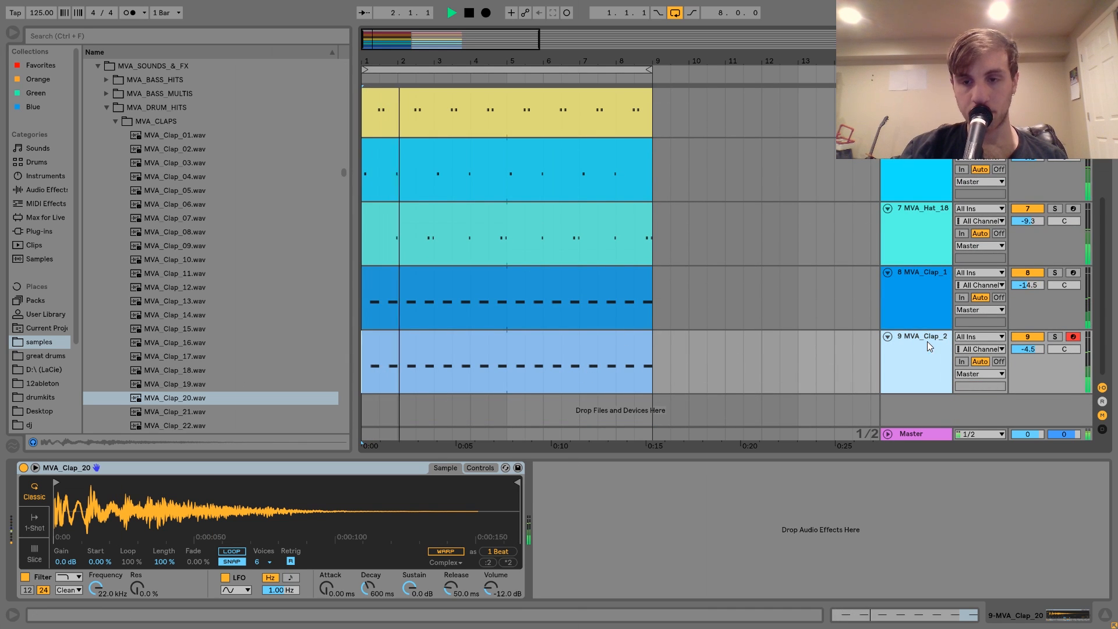
left_click(921, 291, "shift")
key("ctrl+g")
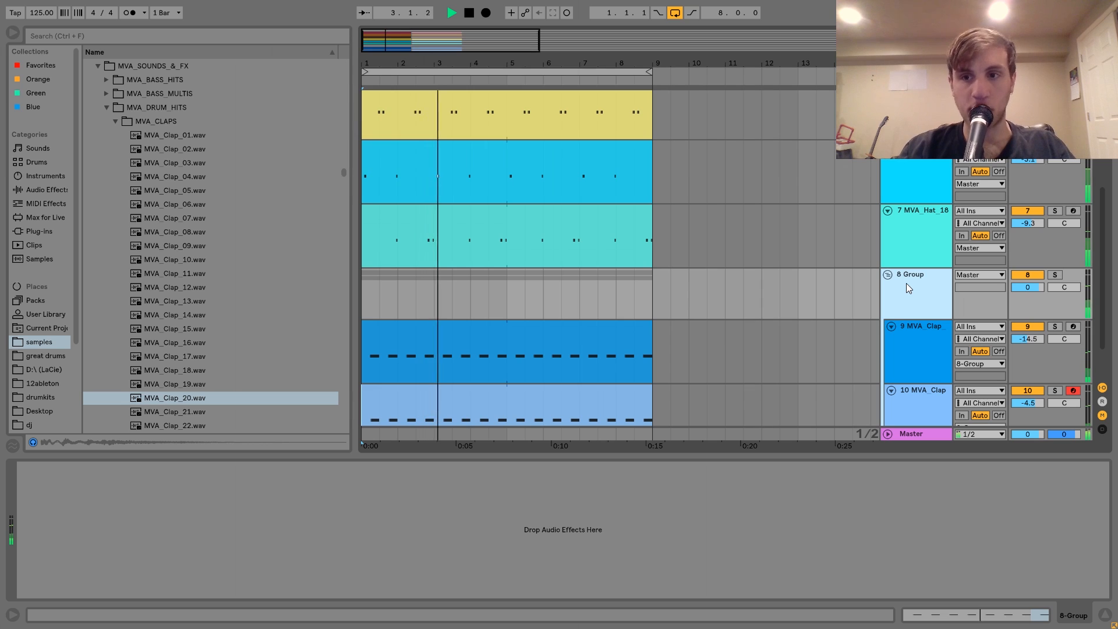
Add a Saturator with about 3.9 dB drive to the clap group and set the group's volume to -0.9 dB.
left_click(52, 190)
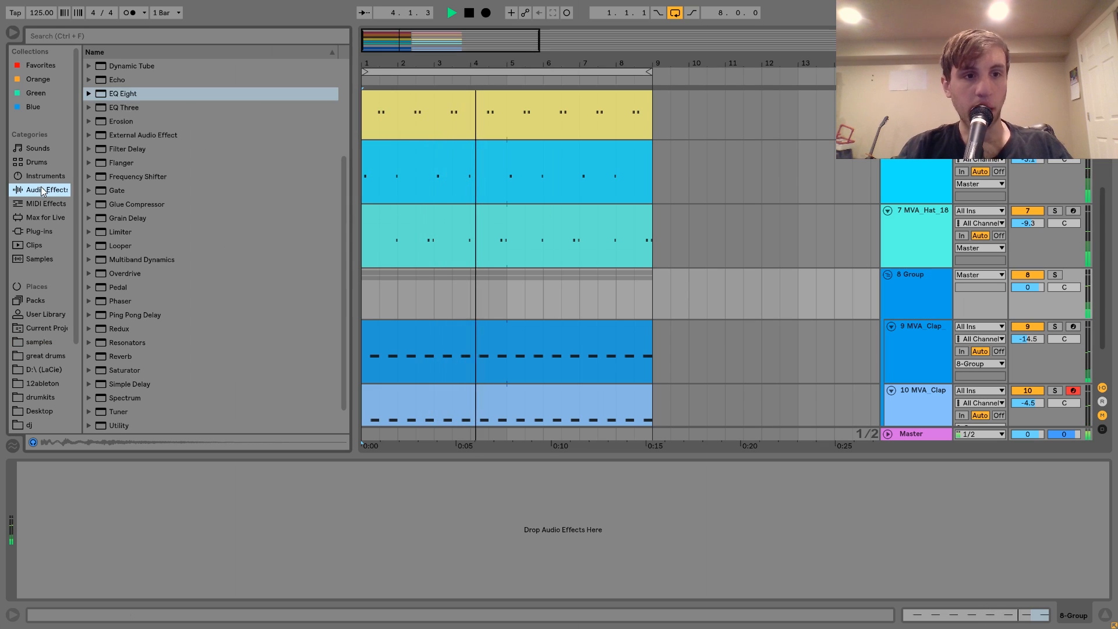
left_click(111, 342)
left_click_drag(112, 342, 34, 509)
left_click_drag(1017, 293, 1018, 298)
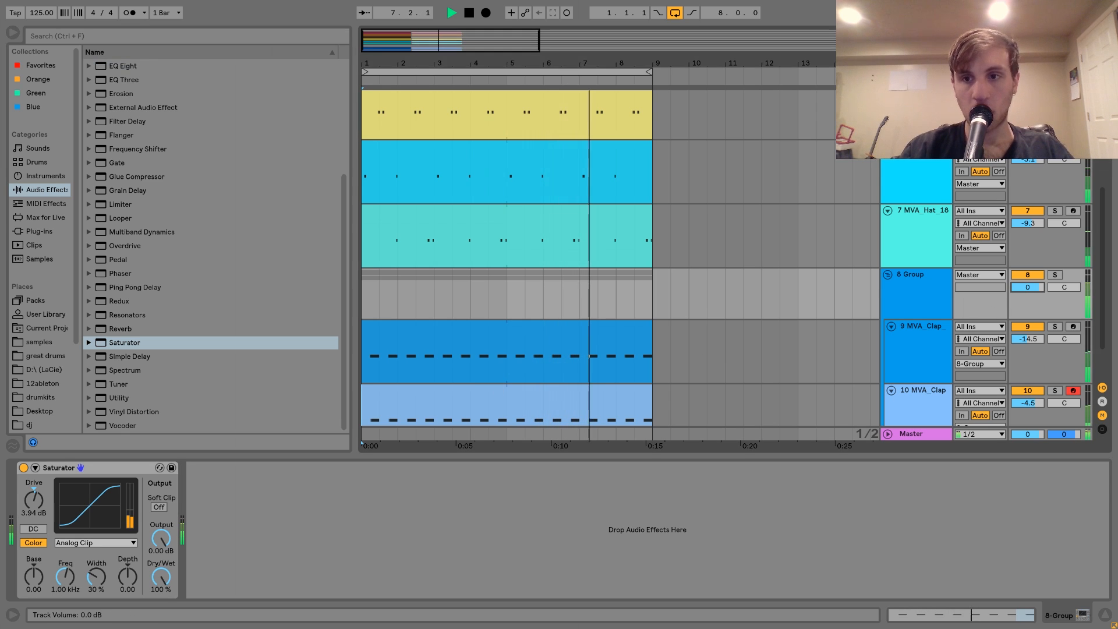
key("space")
Group all hi-hat, Operator percussion and clap tracks, and play the new group soloed.
scroll(906, 292, "up", 6)
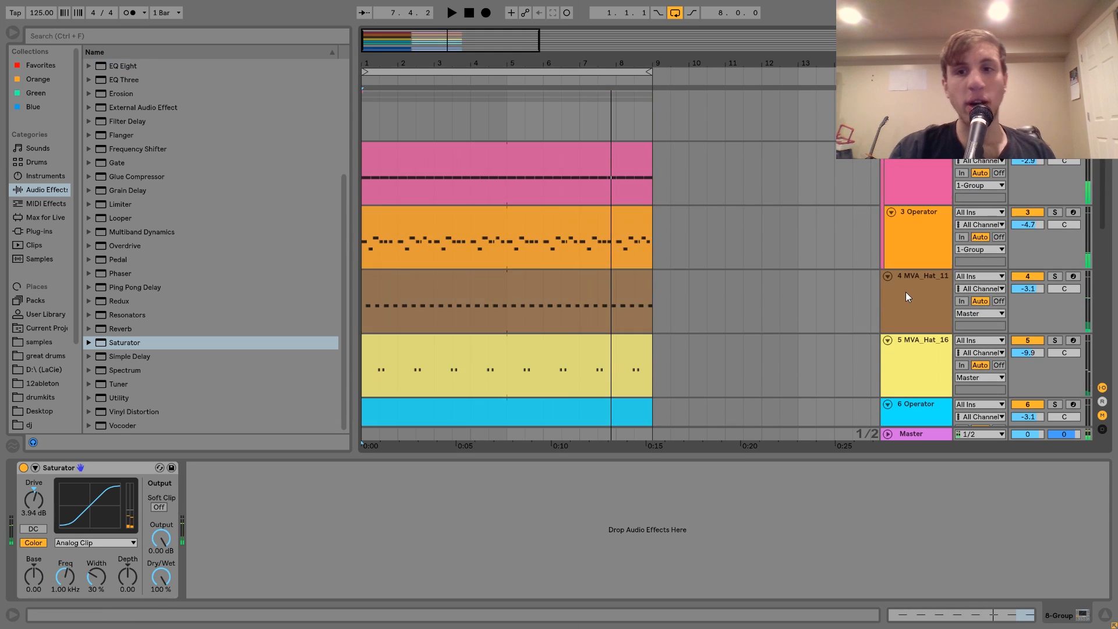
left_click(907, 277)
key("ctrl+g")
left_click(1055, 250)
key("space")
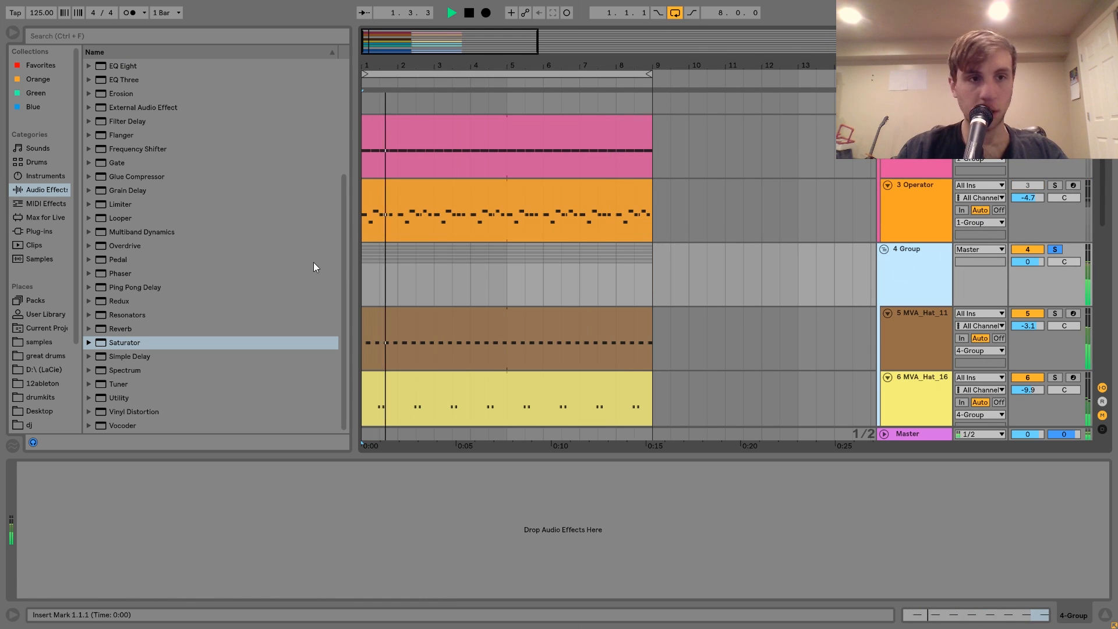
scroll(518, 335, "down", 7)
scroll(520, 336, "up", 7)
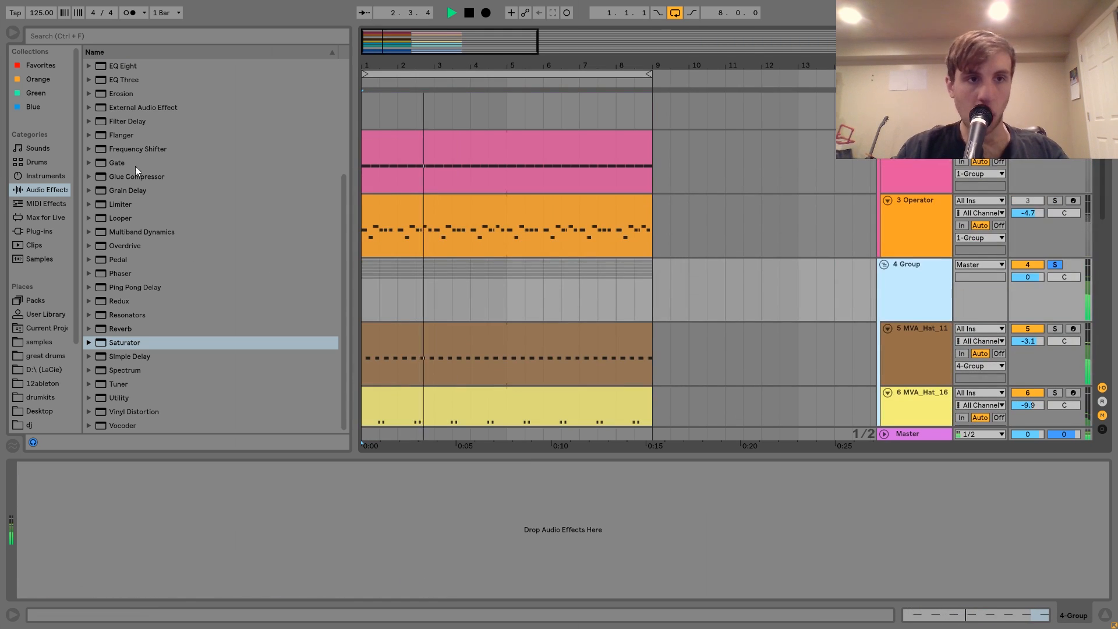
Add EQ Eight to the percussion group and use band 1 as a low cut at 530 Hz.
left_click_drag(120, 66, 147, 513)
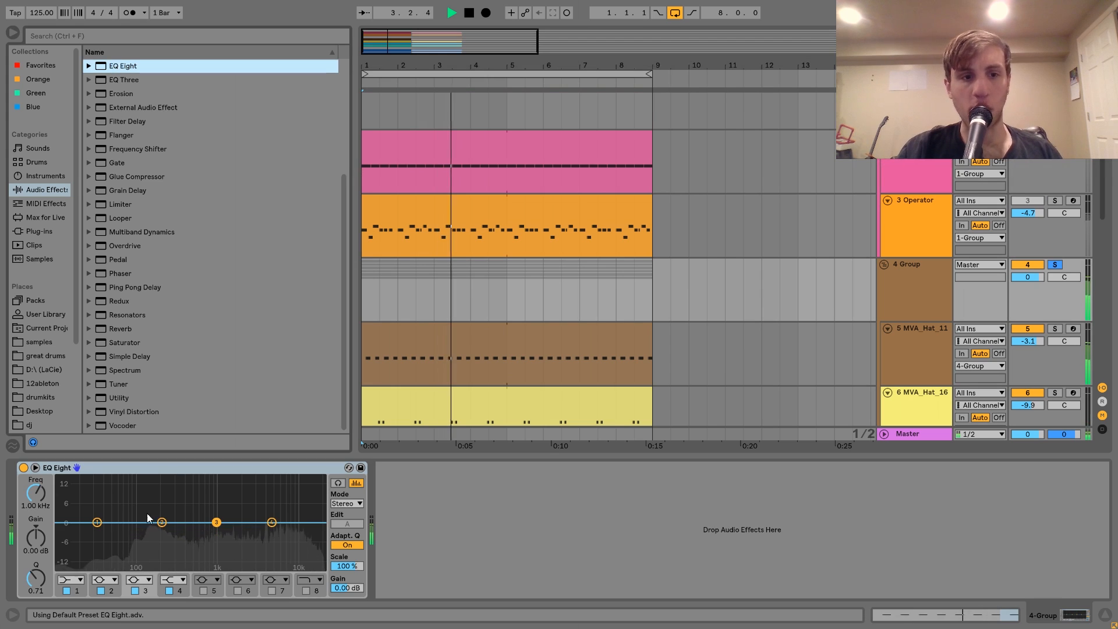
left_click(71, 580)
left_click(58, 505)
left_click_drag(97, 533, 175, 534)
left_click_drag(29, 495, 29, 487)
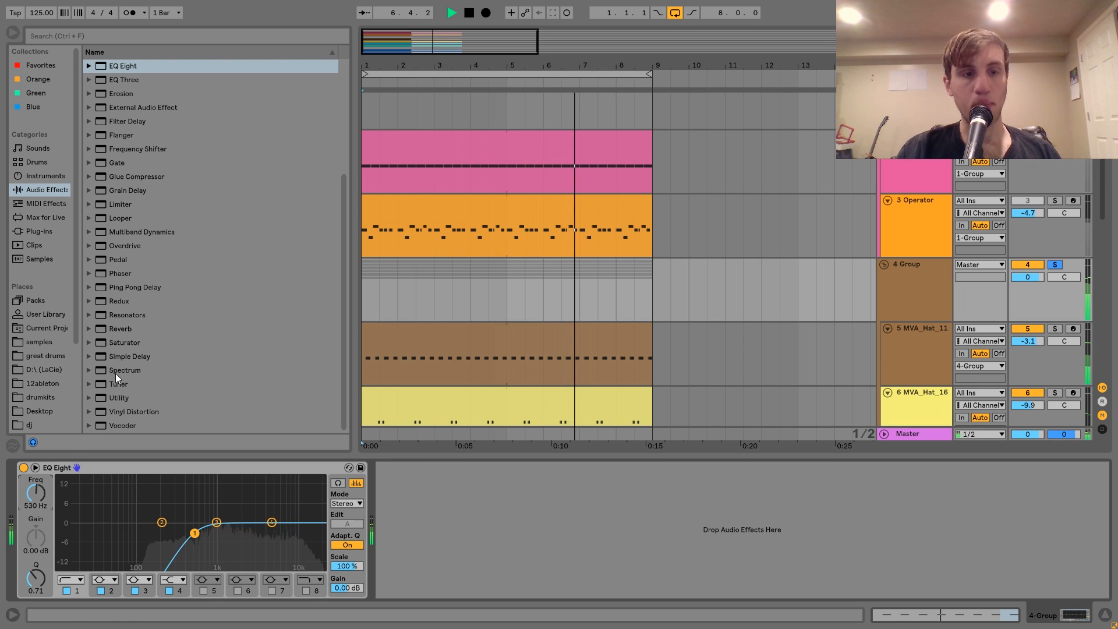
Insert Drum Buss before the group's EQ Eight with Crunch at 15%, and set the group's volume to -1.0 dB.
key("space")
scroll(142, 180, "up", 1)
left_click_drag(120, 66, 80, 488)
key("space")
left_click_drag(81, 532, 81, 487)
left_click_drag(1036, 278, 1035, 284)
Set the MVA_Hat_16 track volume to -12.9 dB and the MVA_Hat_18 track volume to -11.1 dB.
scroll(958, 331, "down", 6)
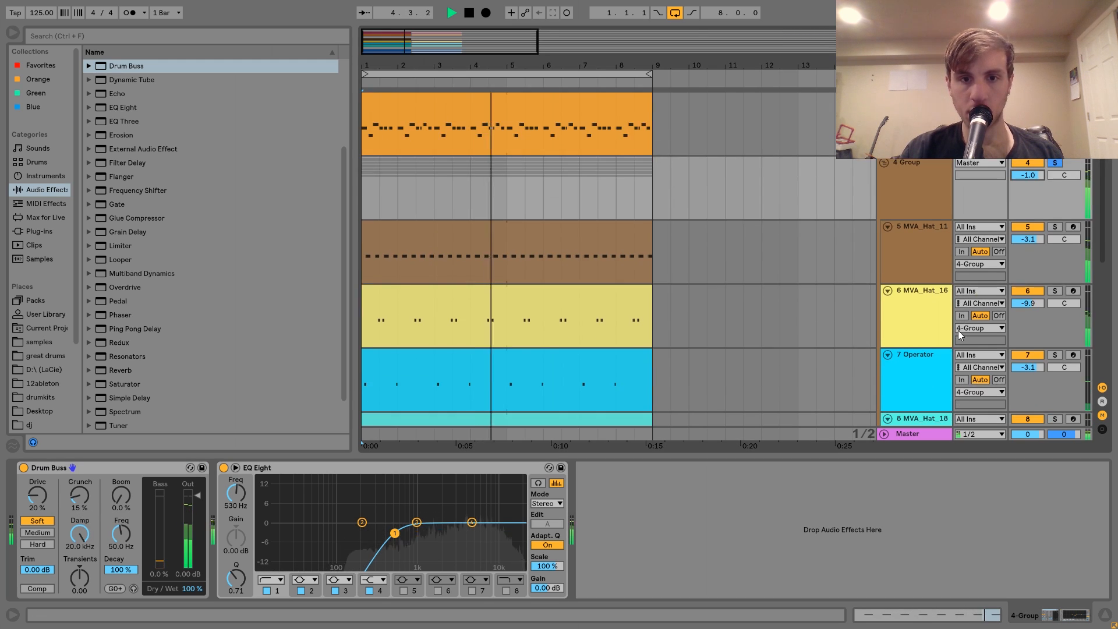
left_click(926, 233)
left_click_drag(1035, 216, 1035, 227)
left_click_drag(1034, 344, 1034, 350)
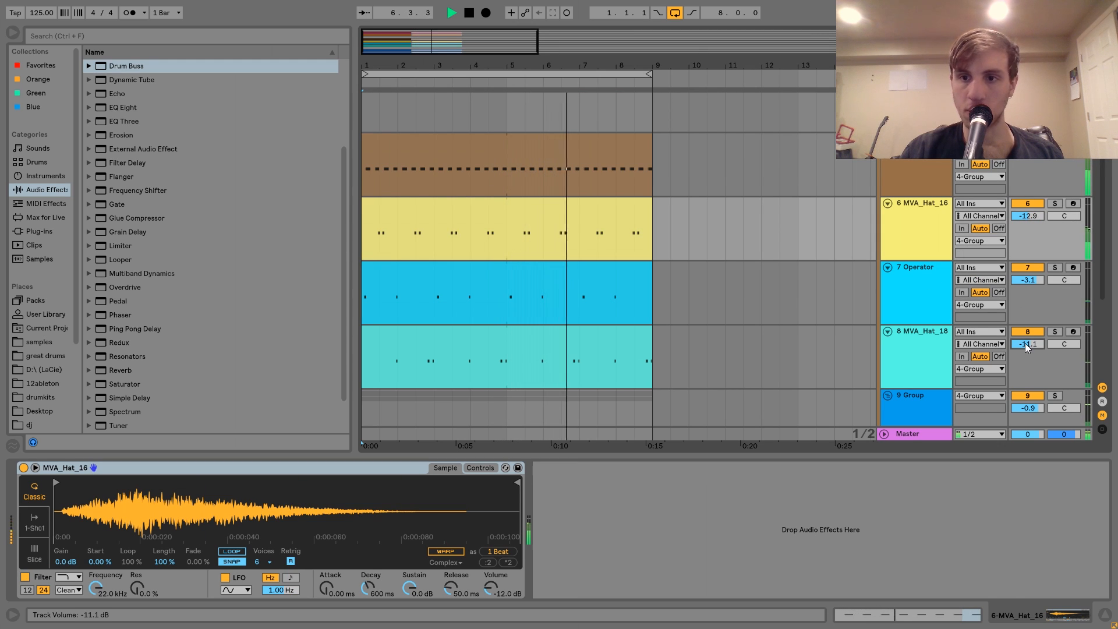
Unsolo and fold the percussion group, and lower its volume to -4.2 dB while the full groove plays.
scroll(1025, 341, "up", 3)
left_click(1054, 249)
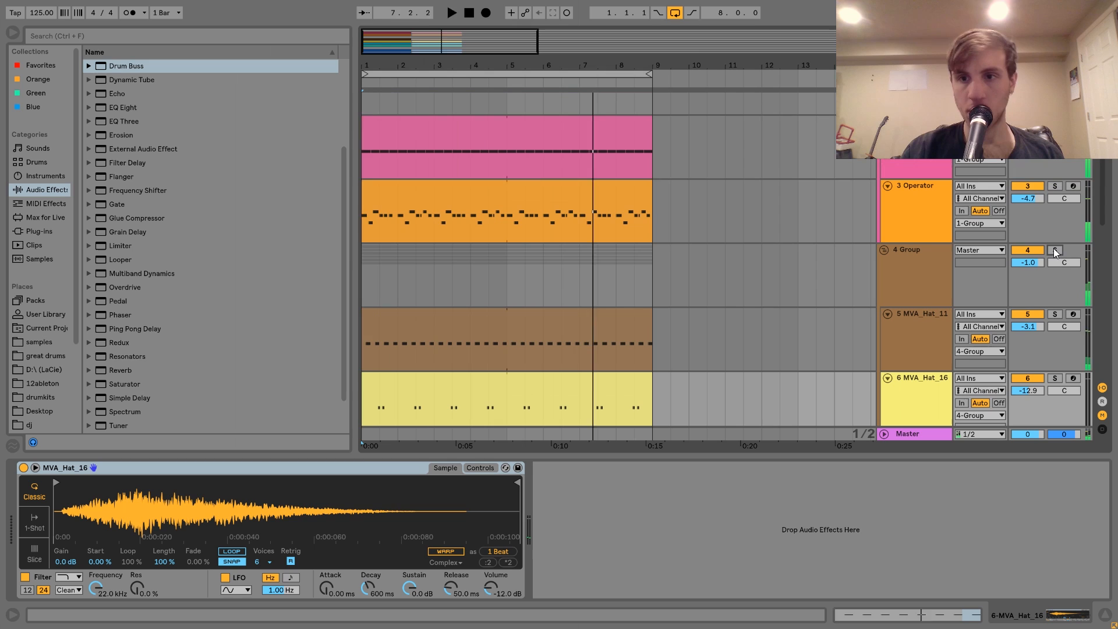
key("space")
key("Down")
key("Down")
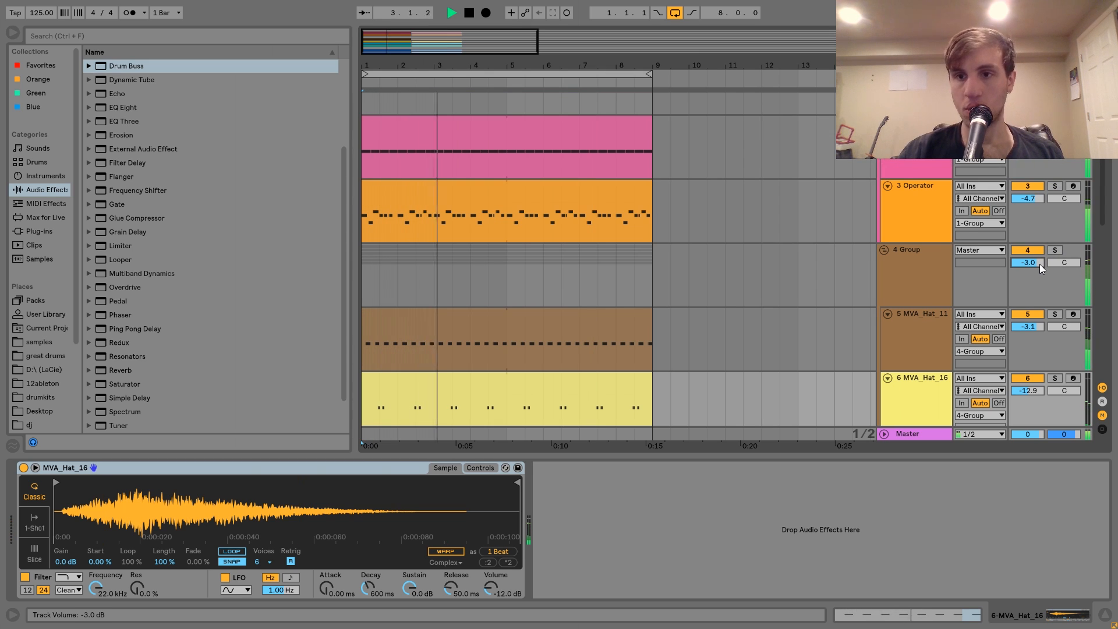
left_click(883, 249)
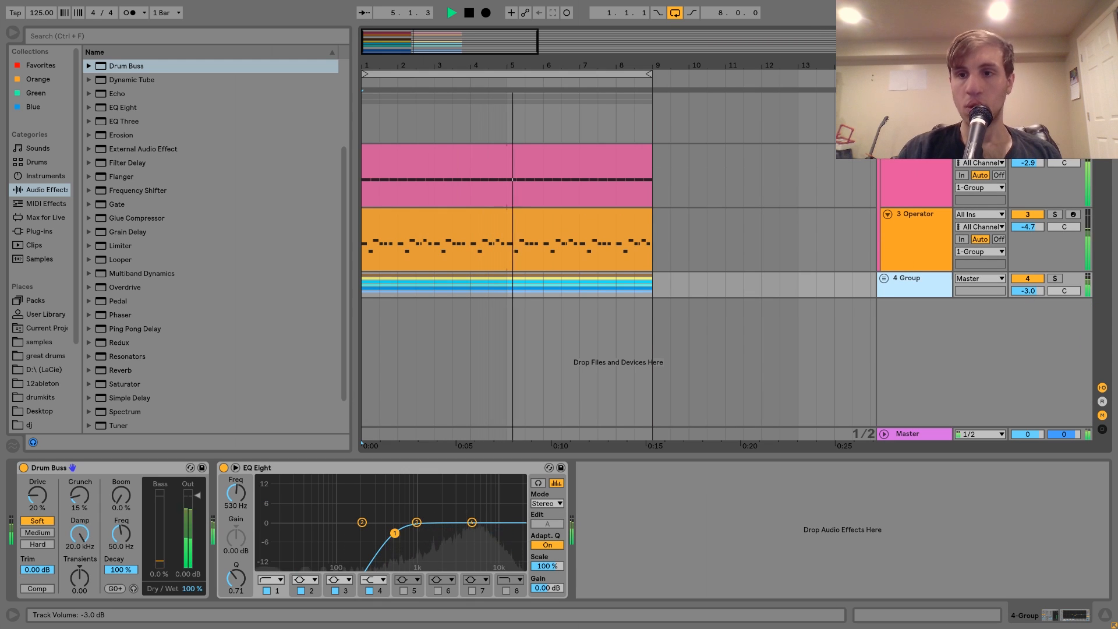
left_click_drag(1025, 293, 1026, 296)
key("space")
Rename the kick and bass group as Low End Bus and the percussion group as Percussion Bus.
left_click(915, 116)
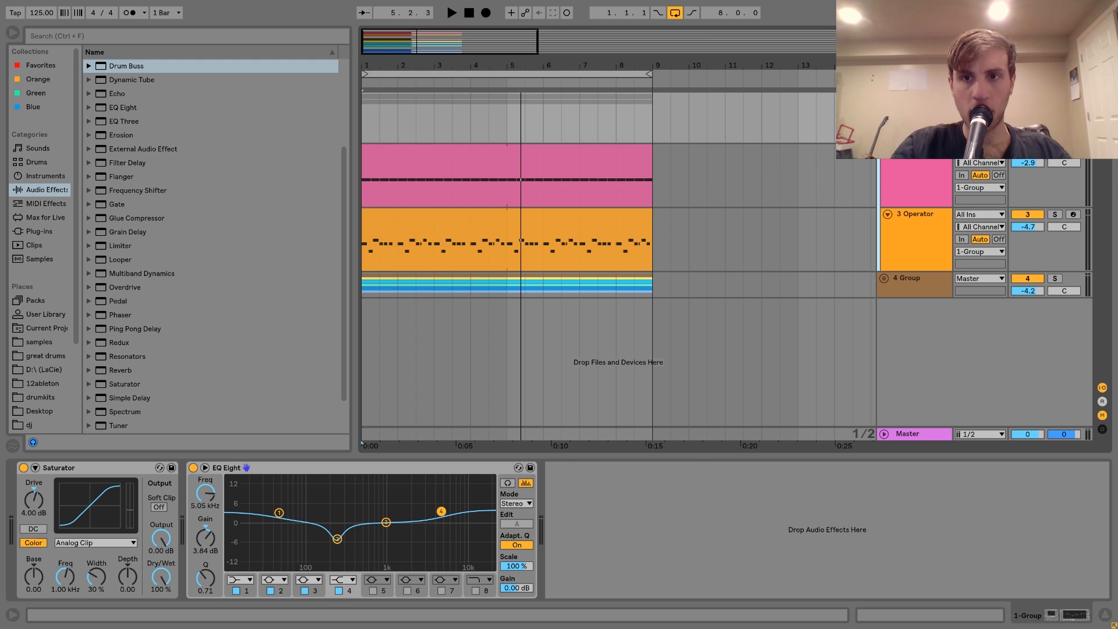
key("Return")
key("Down")
key("Down")
key("Down")
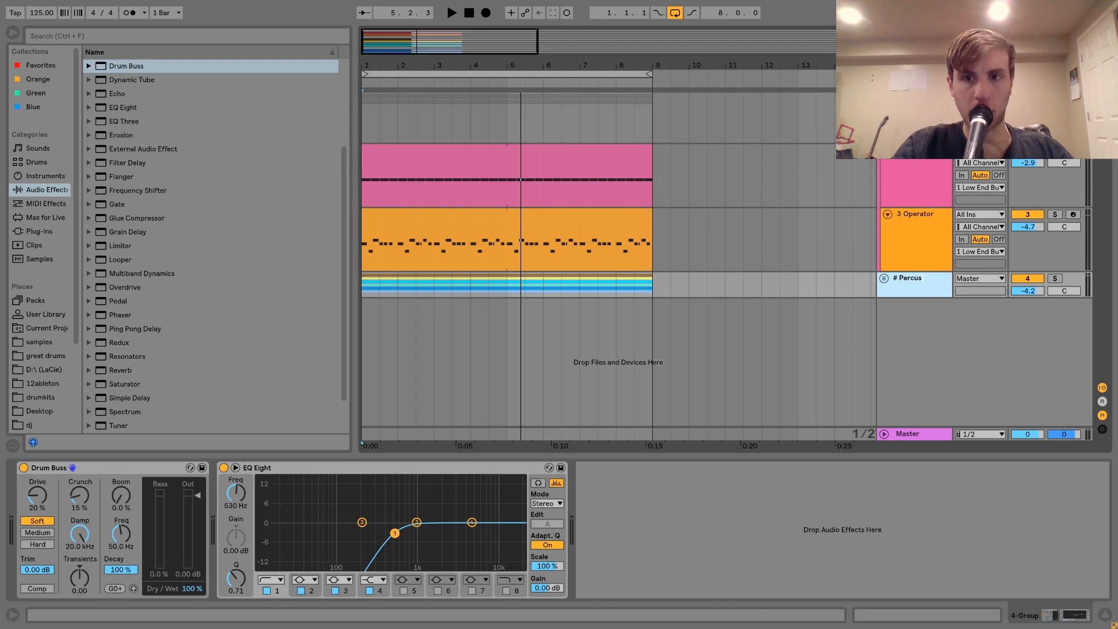
type("us")
key("Return")
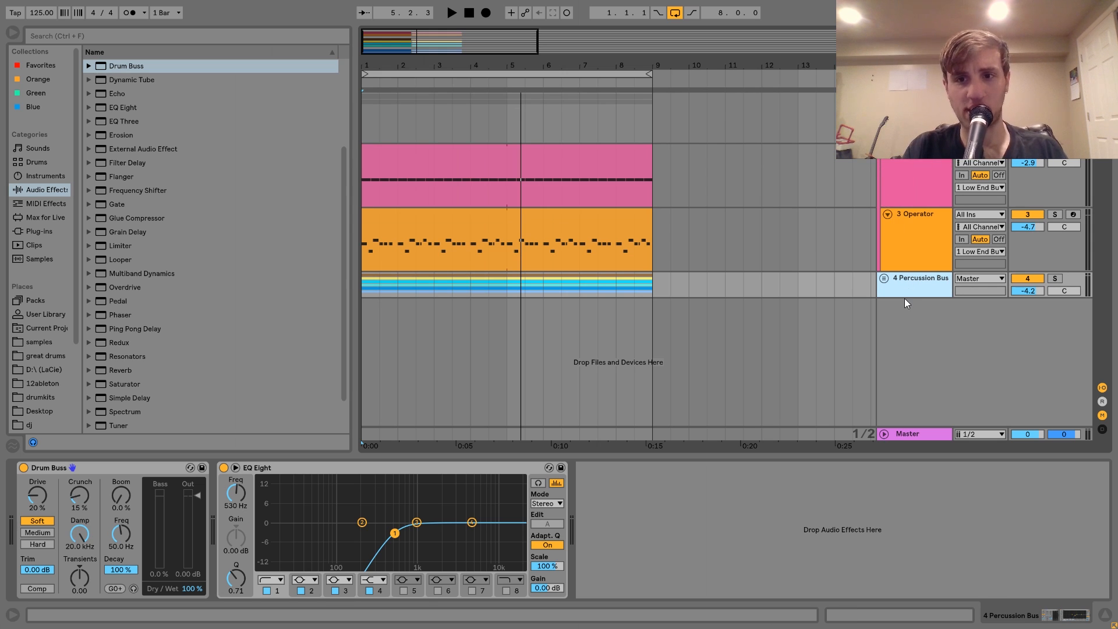
Insert a new MIDI track below the Percussion Bus and load Wavetable on it.
key("ctrl+shift+t")
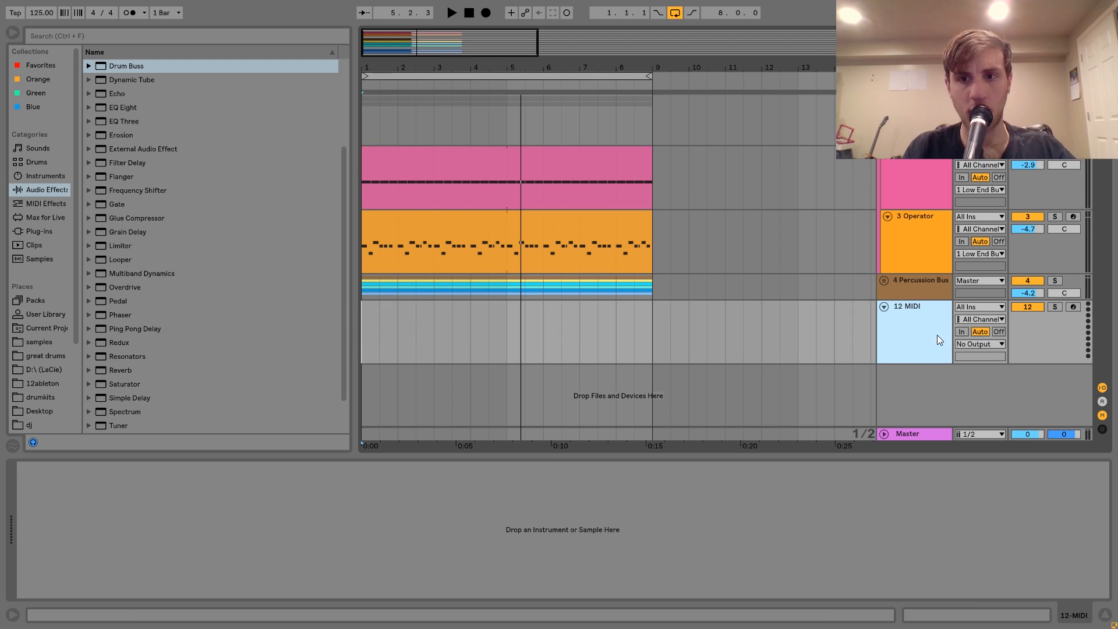
left_click(29, 174)
left_click(128, 217)
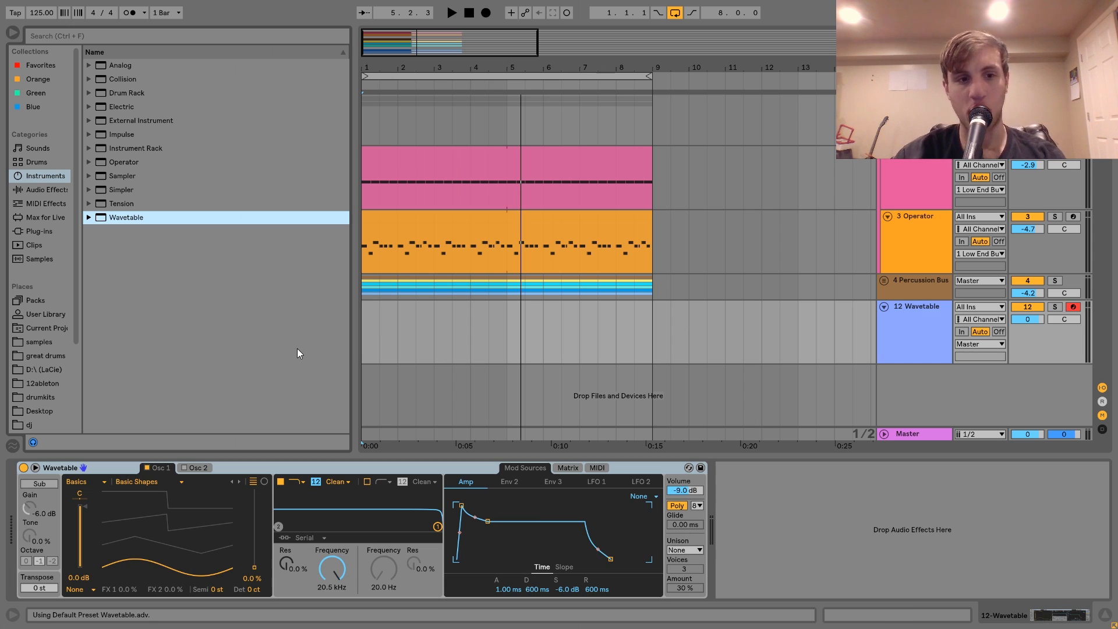
Set Wavetable's oscillator 1 position to 64% and its amp envelope to 35.0 ms attack, 237 ms decay, -inf sustain and 1.50 ms release.
left_click_drag(255, 567, 254, 518)
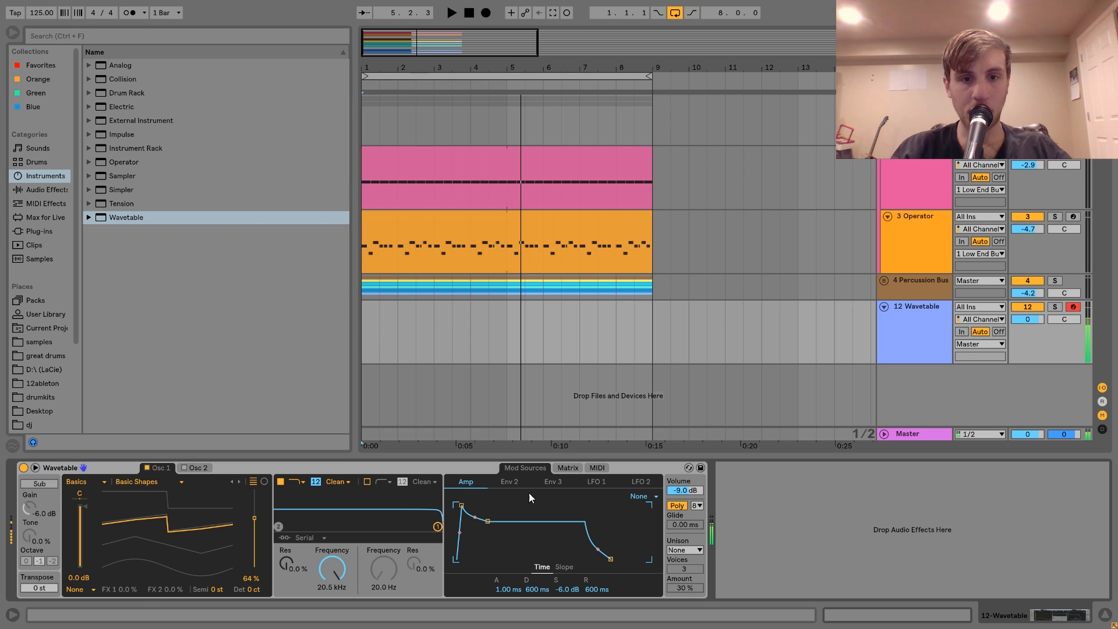
left_click_drag(488, 522, 482, 559)
left_click_drag(461, 505, 465, 505)
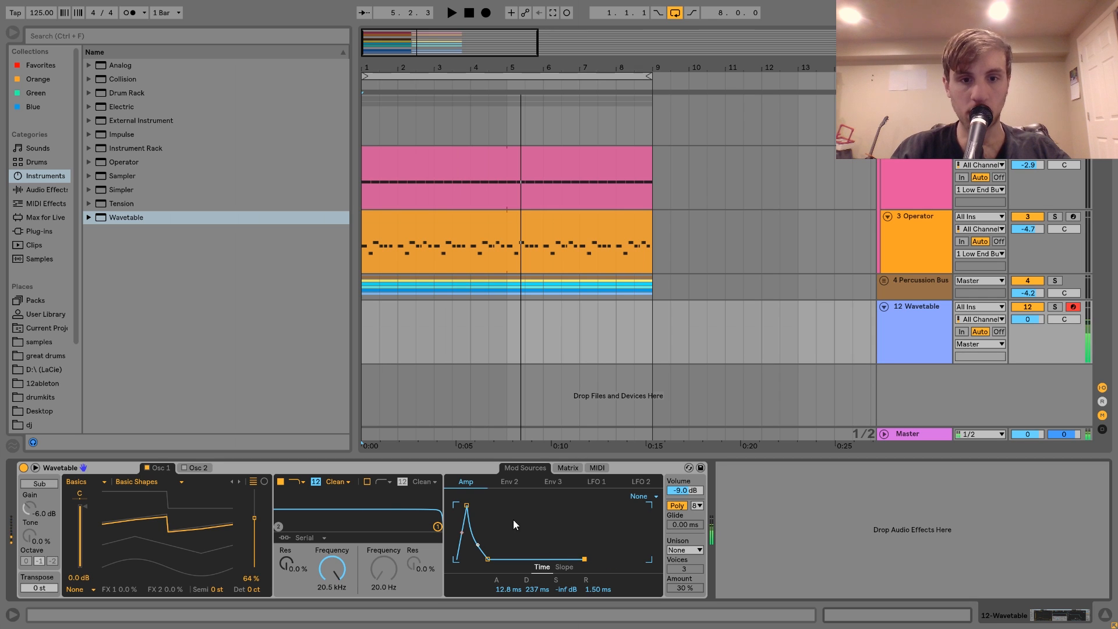
left_click_drag(467, 505, 470, 505)
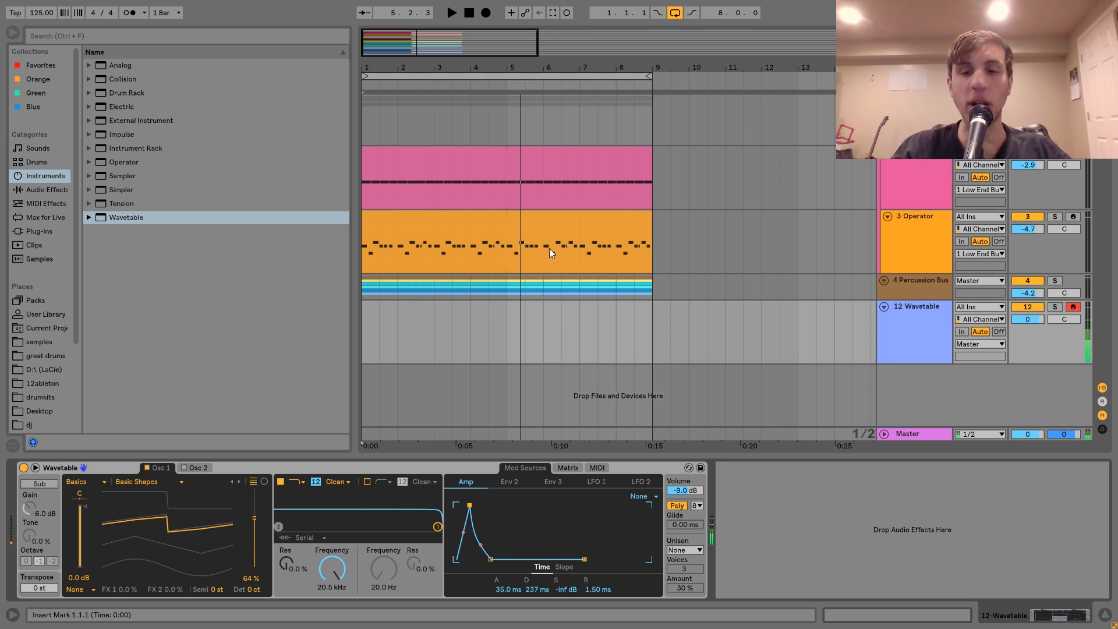
Shift the computer keyboard's octave to C2–D3, set Wavetable's unison to Classic at 100% amount, and play the groove.
key("z")
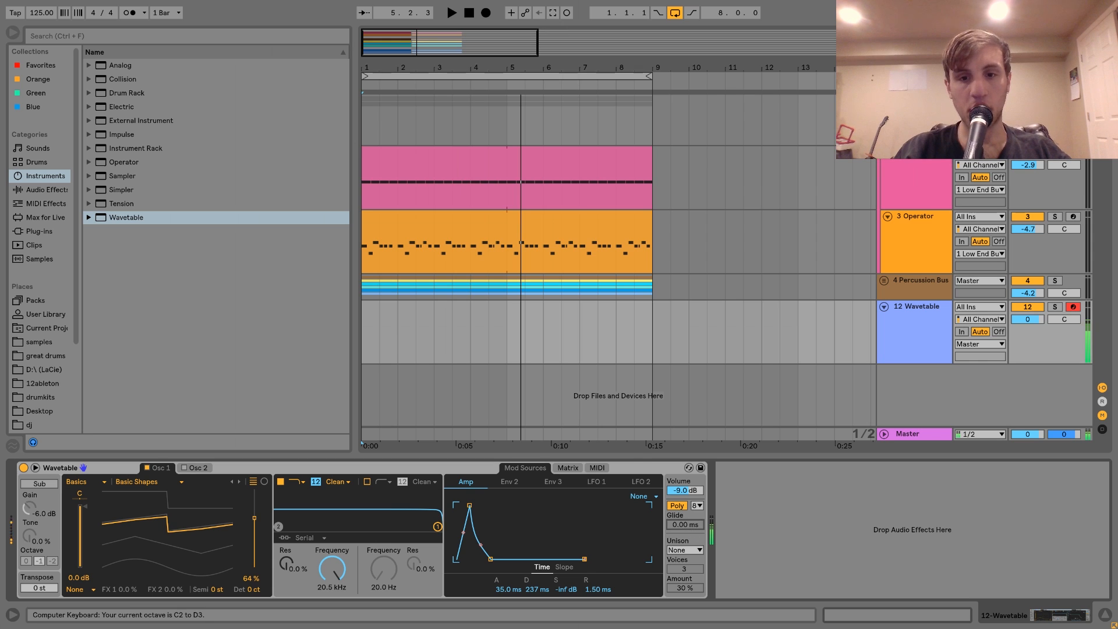
left_click(688, 547)
left_click(683, 488)
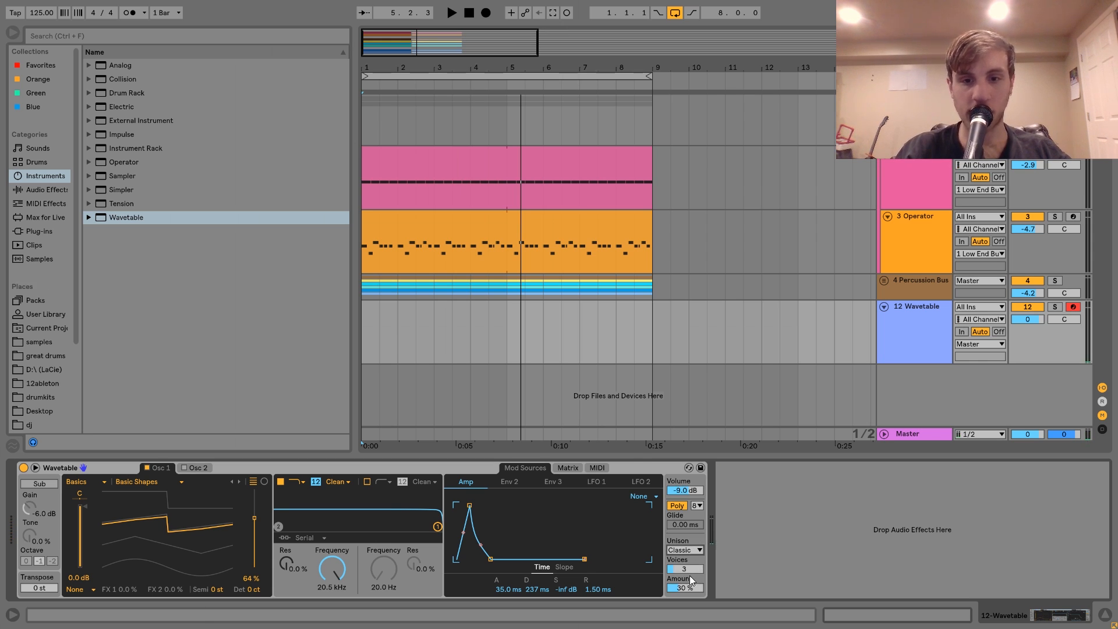
left_click_drag(685, 592, 684, 556)
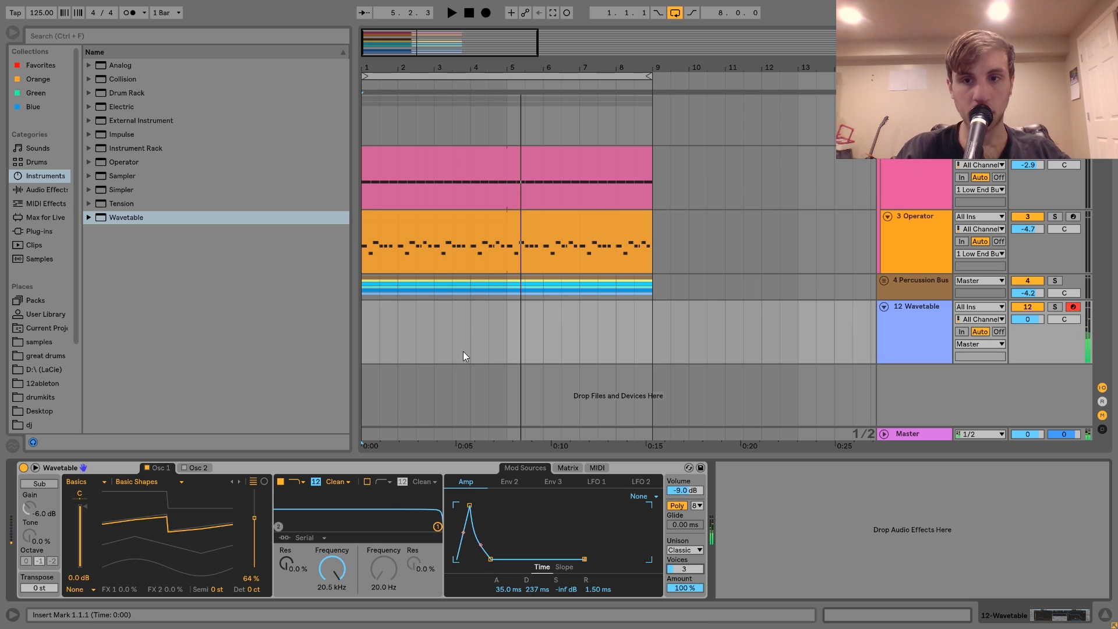
key("space")
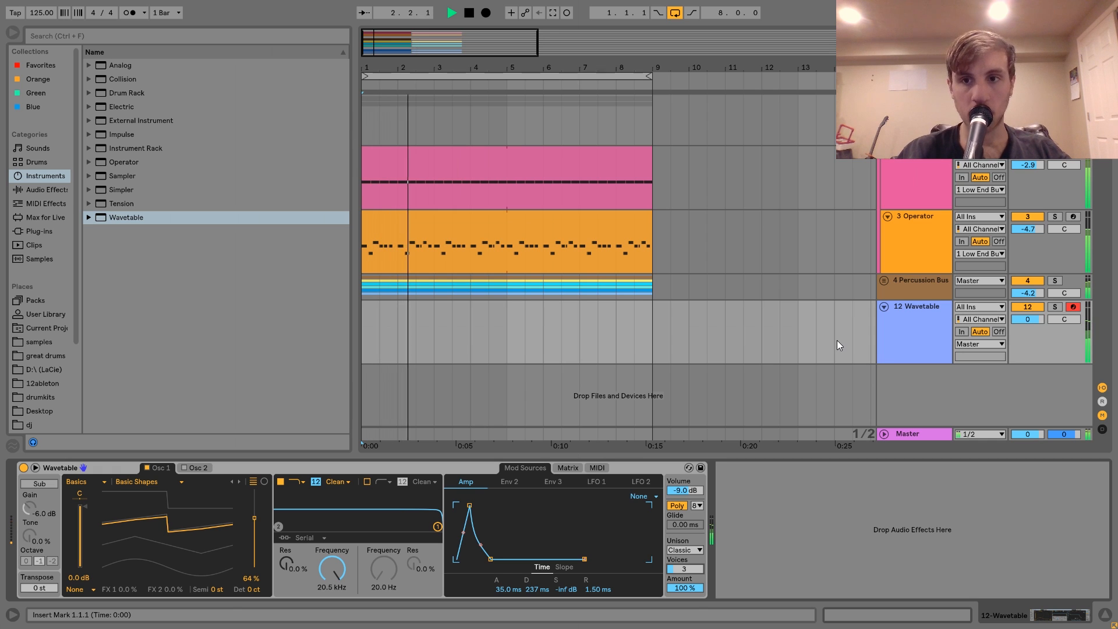
Stop playback and copy the sidechained Compressor from the Operator track onto the Wavetable track.
key("space")
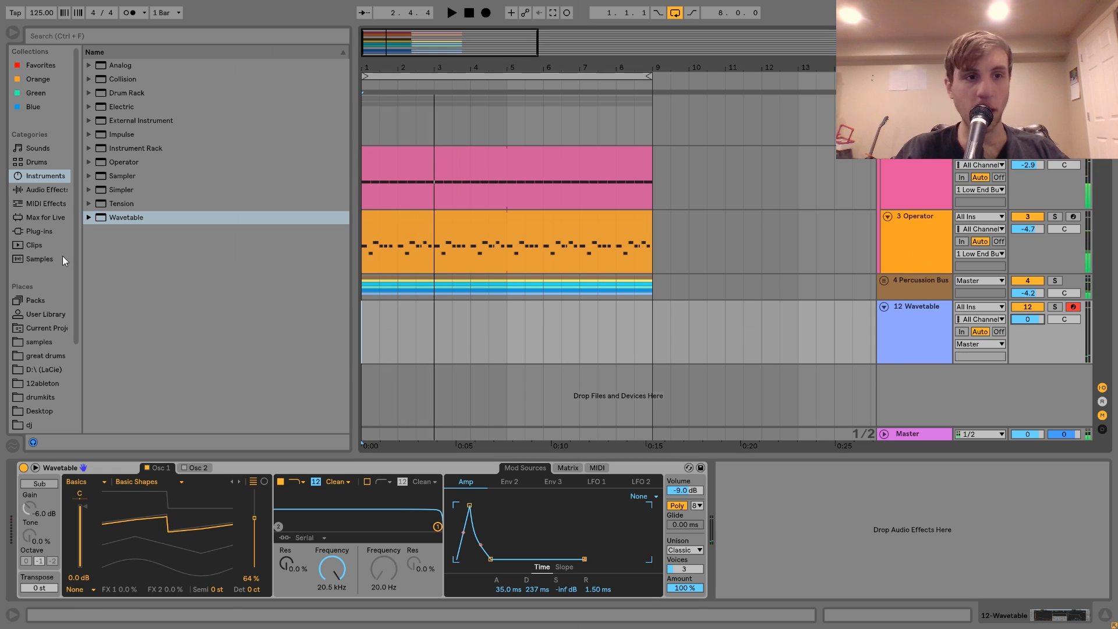
left_click(904, 257)
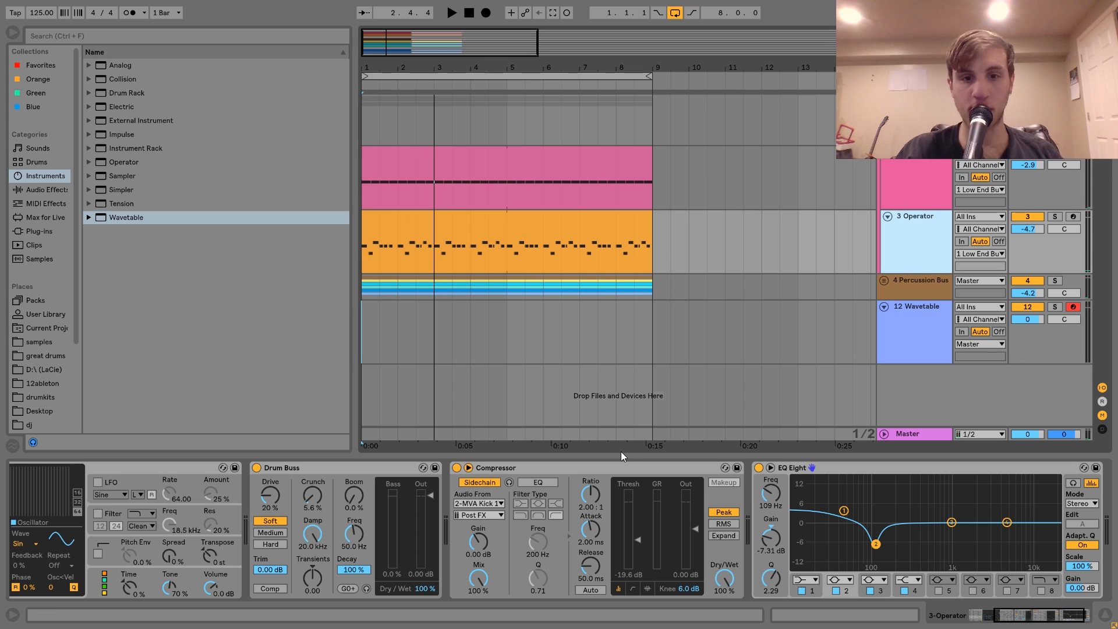
left_click(621, 467)
left_click_drag(599, 355, 594, 352)
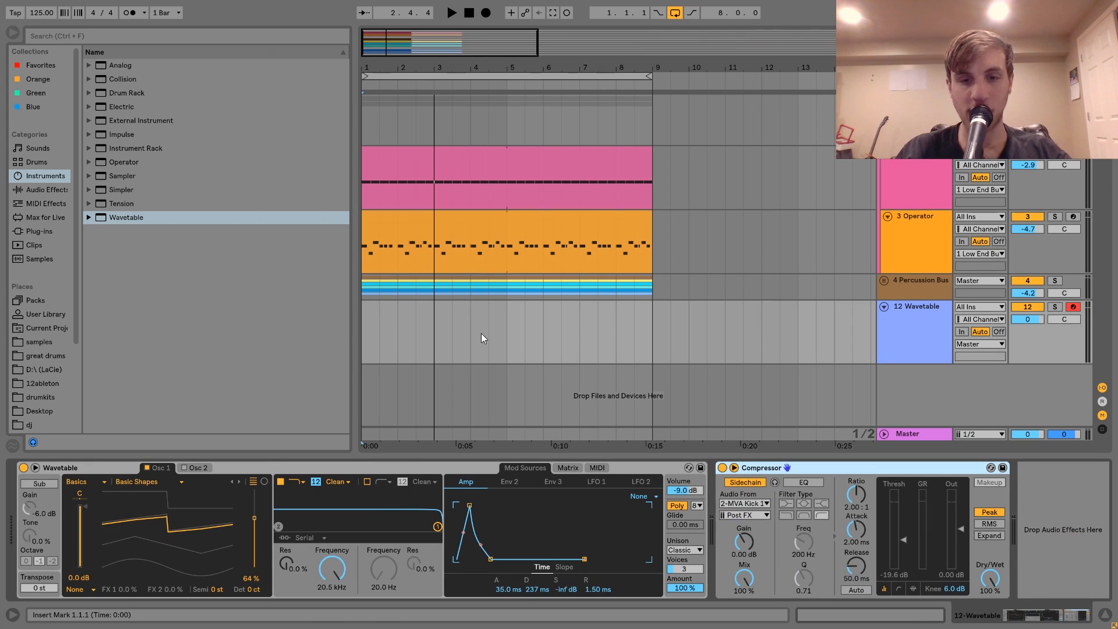
Add Echo between Wavetable and the Compressor, with its low-pass filter at 7.99 kHz and dry/wet at 28%.
left_click(33, 191)
scroll(175, 303, "down", 5)
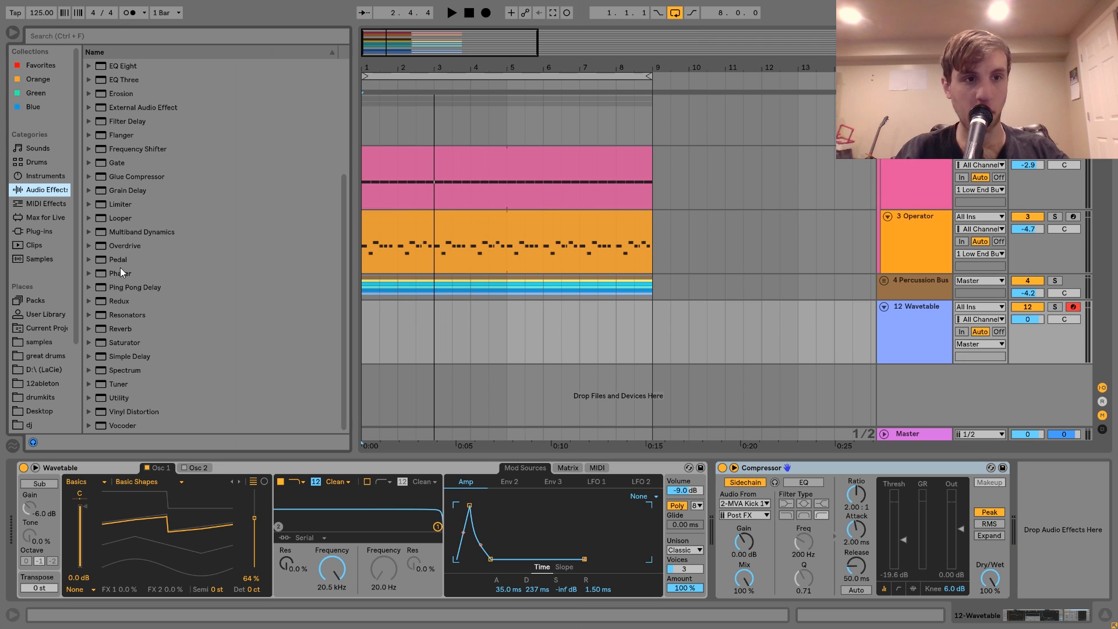
scroll(132, 94, "up", 1)
left_click_drag(131, 94, 582, 502)
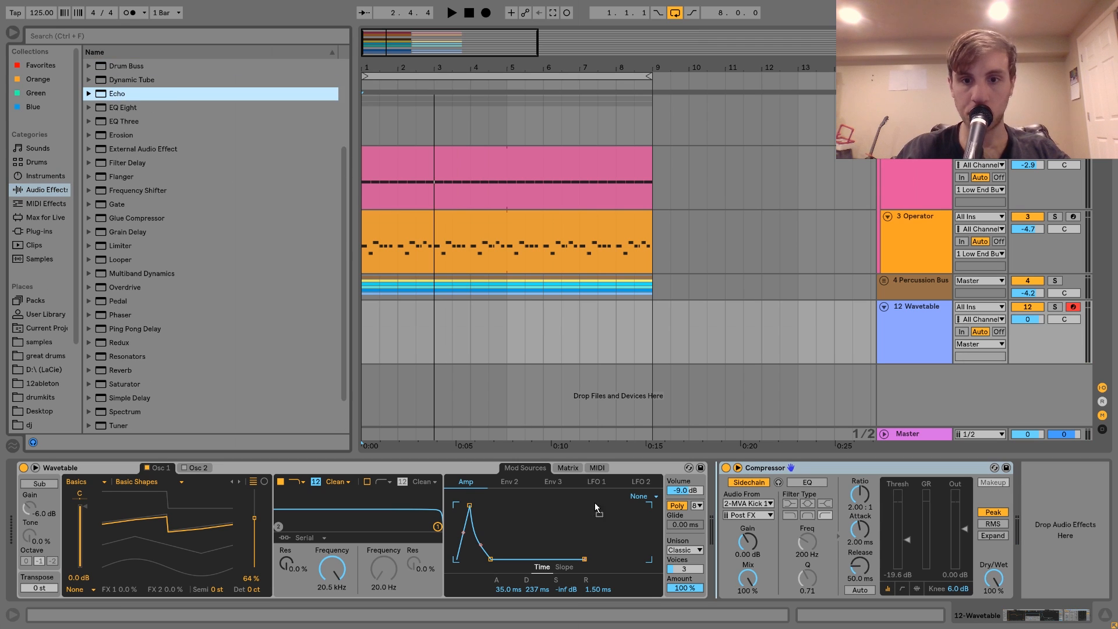
left_click_drag(680, 526, 682, 526)
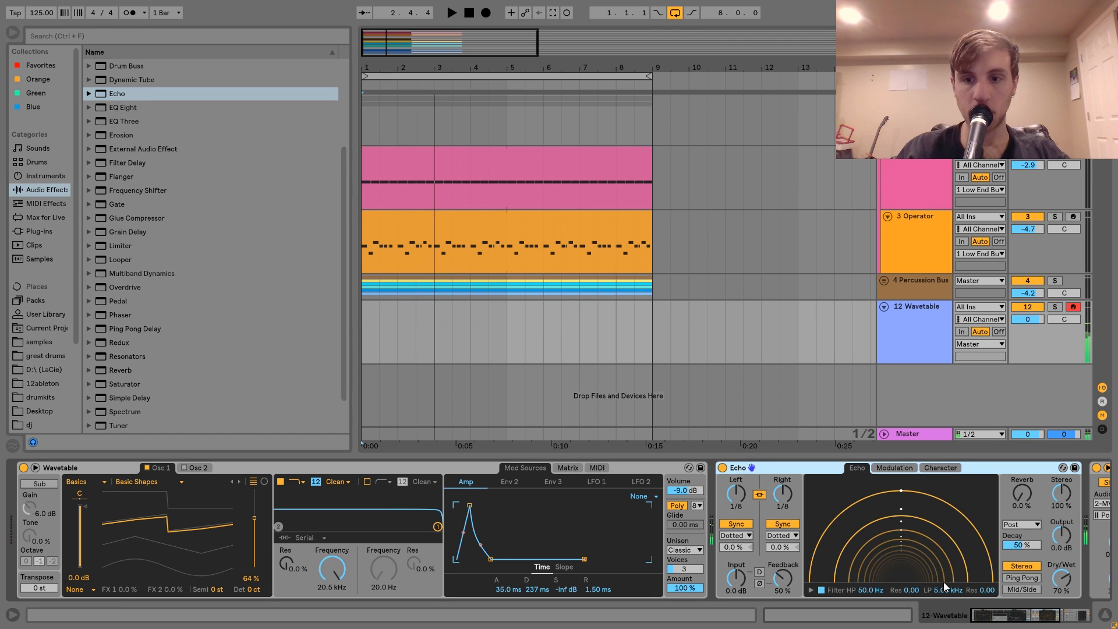
left_click_drag(944, 584, 945, 577)
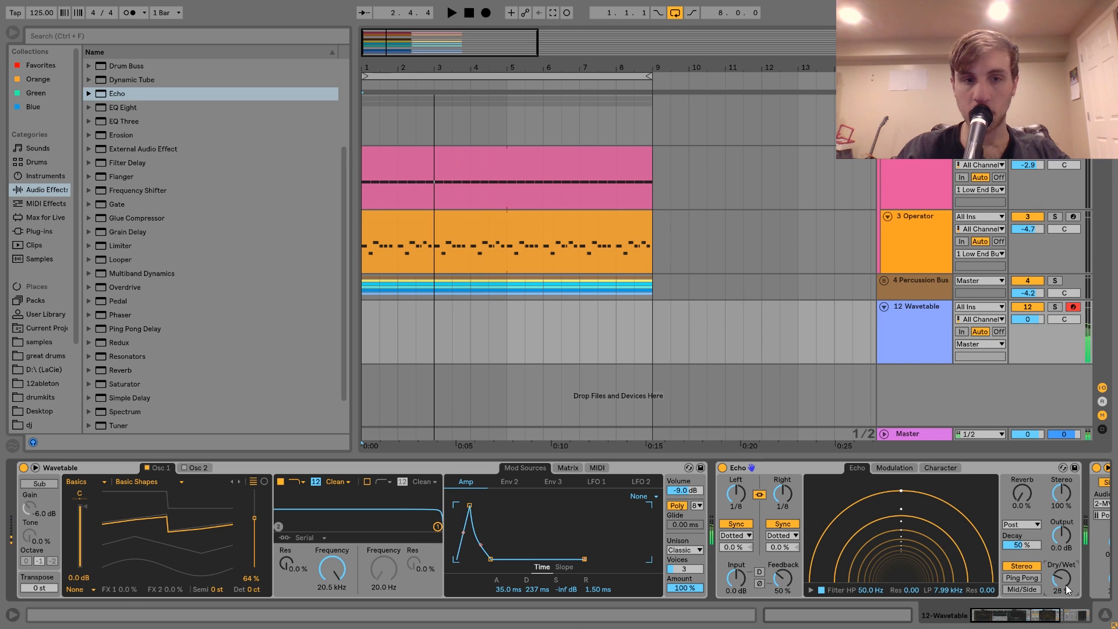
Add Reverb after Echo with 29% dry/wet, and set Echo's dry/wet to 19%.
scroll(337, 350, "down", 3)
mouse_move(103, 325)
left_mouse_down()
mouse_move(994, 582)
mouse_move(1027, 576)
left_mouse_up()
left_click_drag(865, 578, 865, 582)
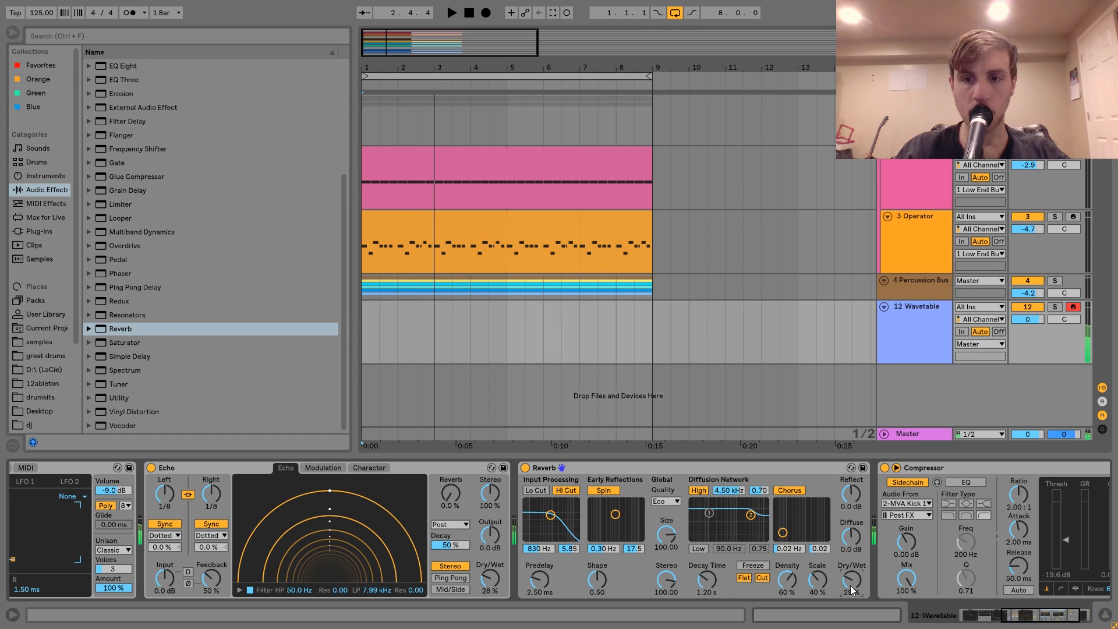
scroll(851, 586, "down", 3)
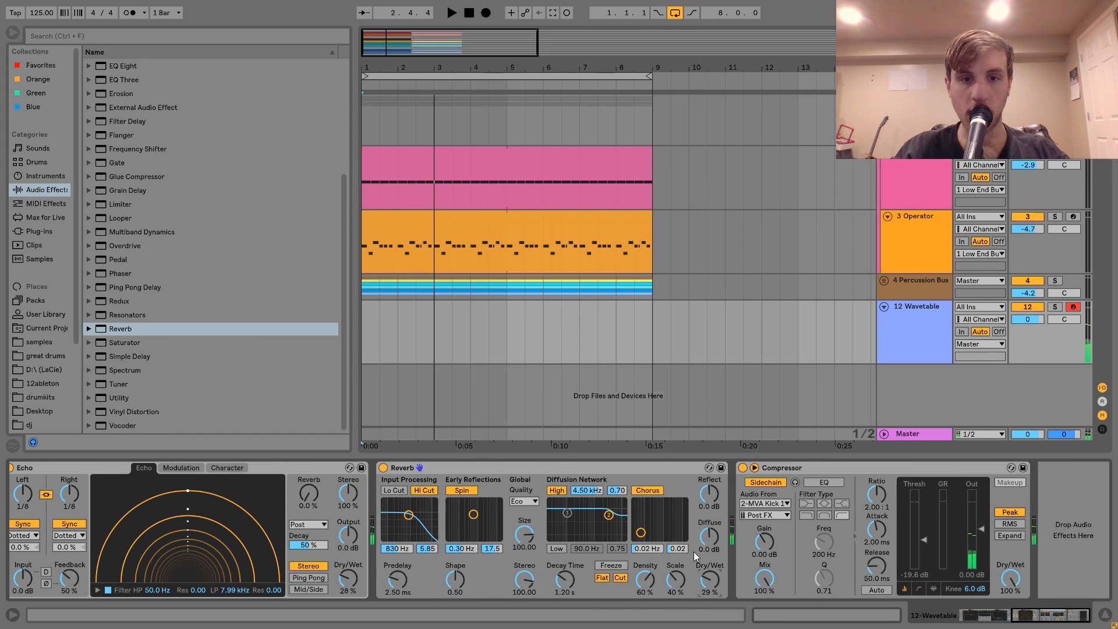
left_click_drag(350, 590, 350, 594)
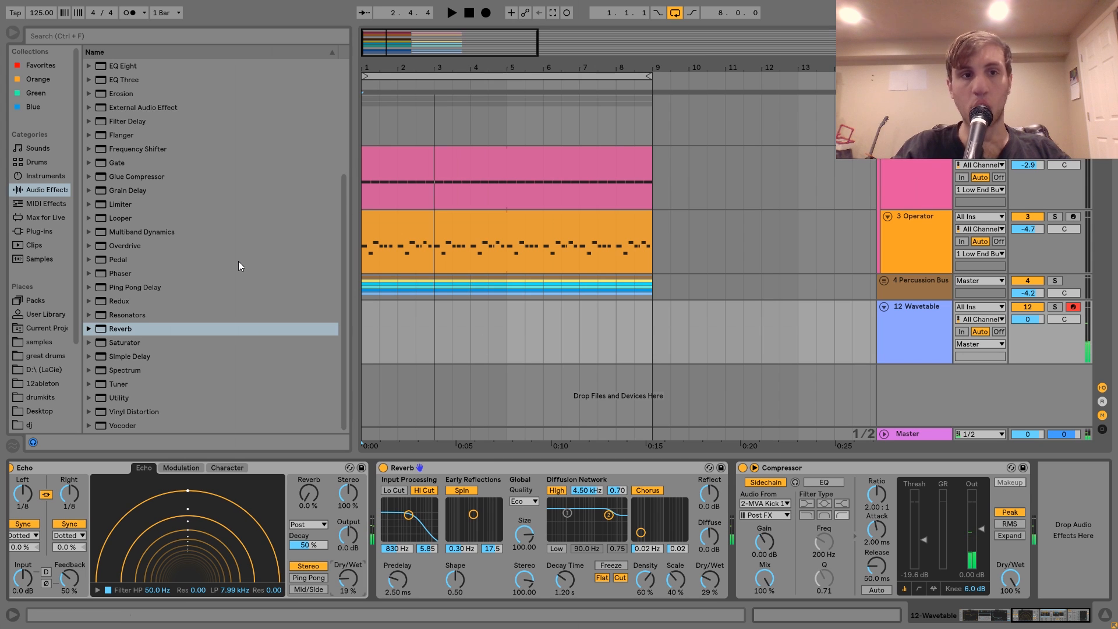
Insert Drum Buss before the Compressor with 25% crunch and 20.0 kHz damp, and set the Wavetable track volume to -4.0 dB.
scroll(237, 257, "up", 4)
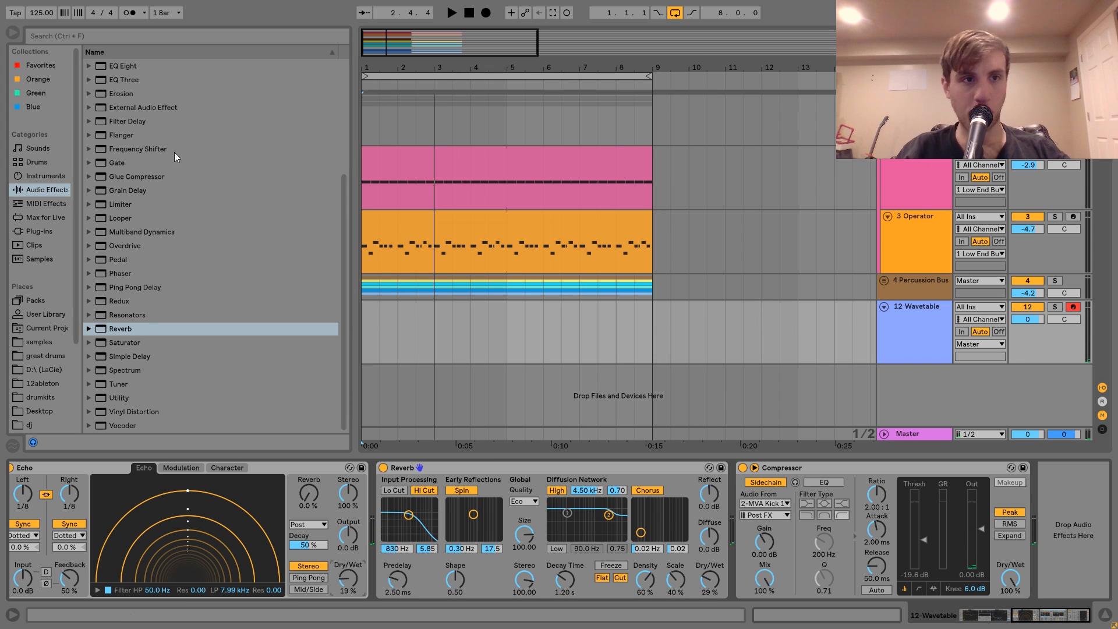
left_click_drag(680, 469, 798, 562)
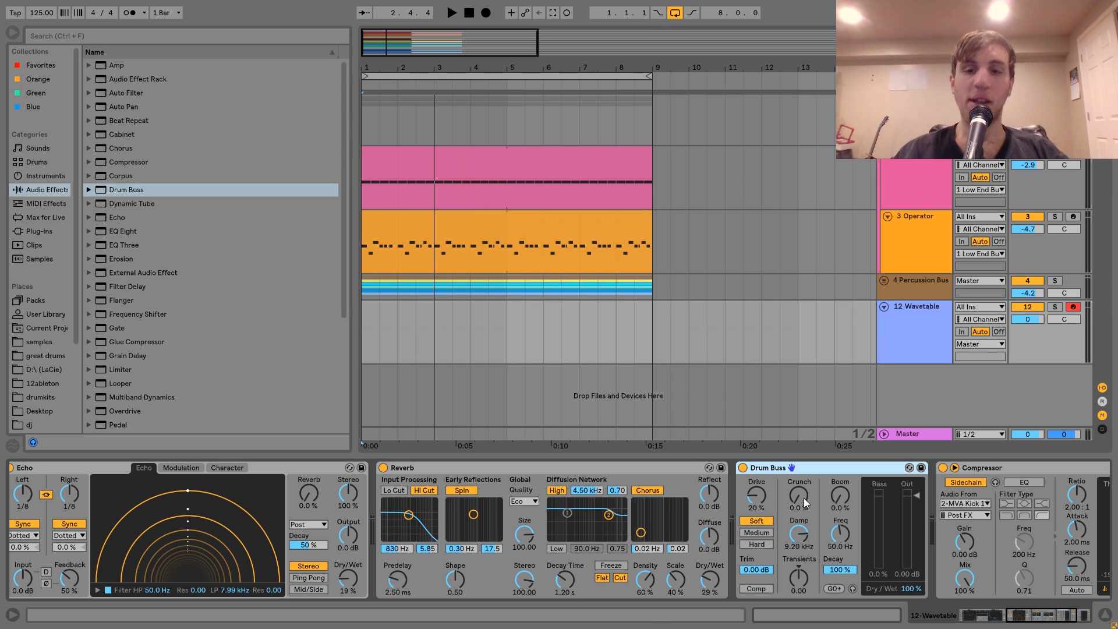
left_click_drag(805, 499, 805, 489)
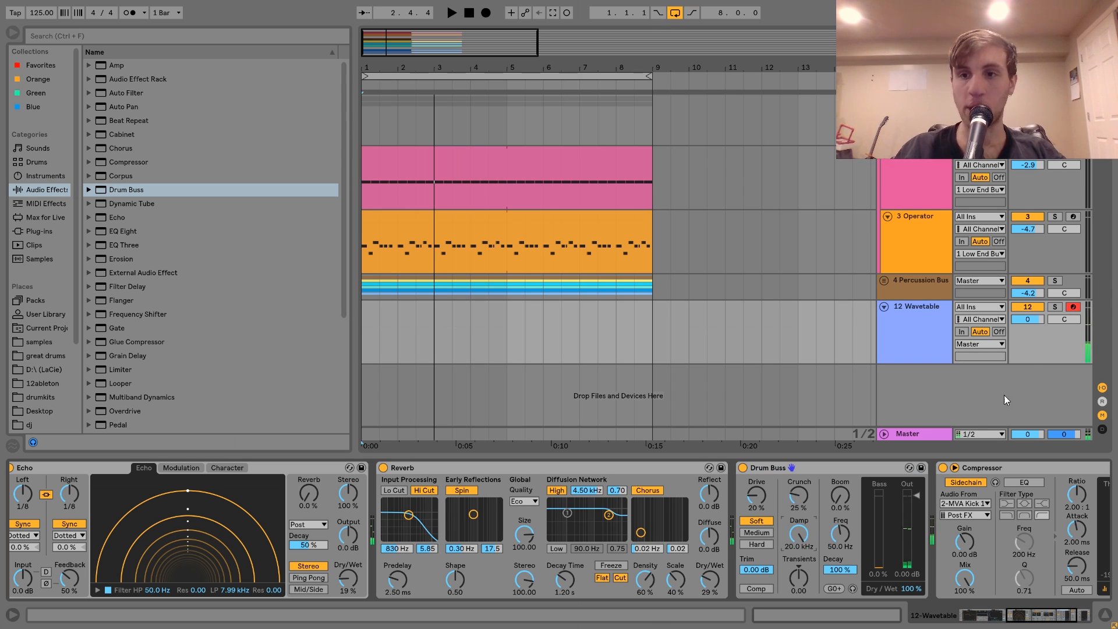
left_click_drag(1024, 319, 1024, 323)
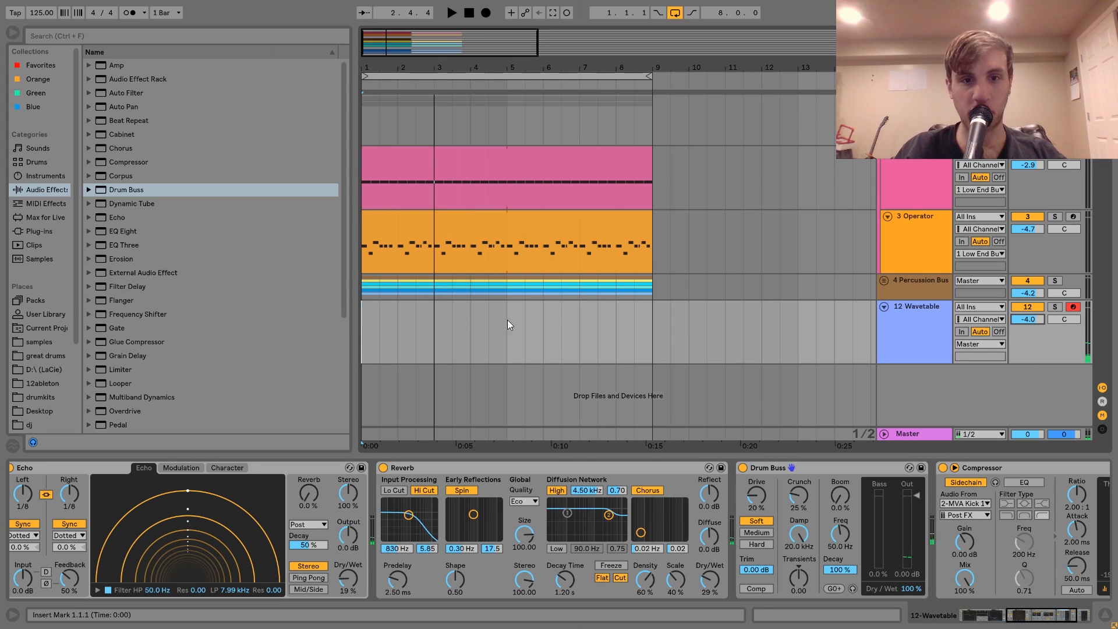
Create a four-bar MIDI clip from bar 1 on the Wavetable track and add an eighth-long G2 note at 1.1.1.
left_click_drag(509, 333, 257, 325)
key("ctrl+shift+m")
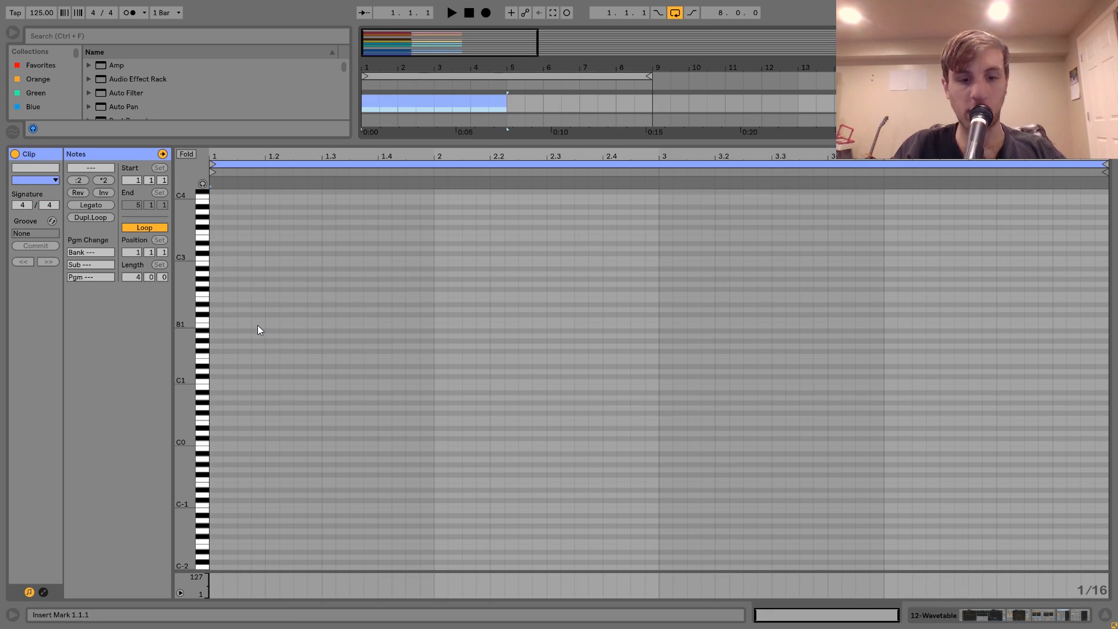
double_click(216, 279)
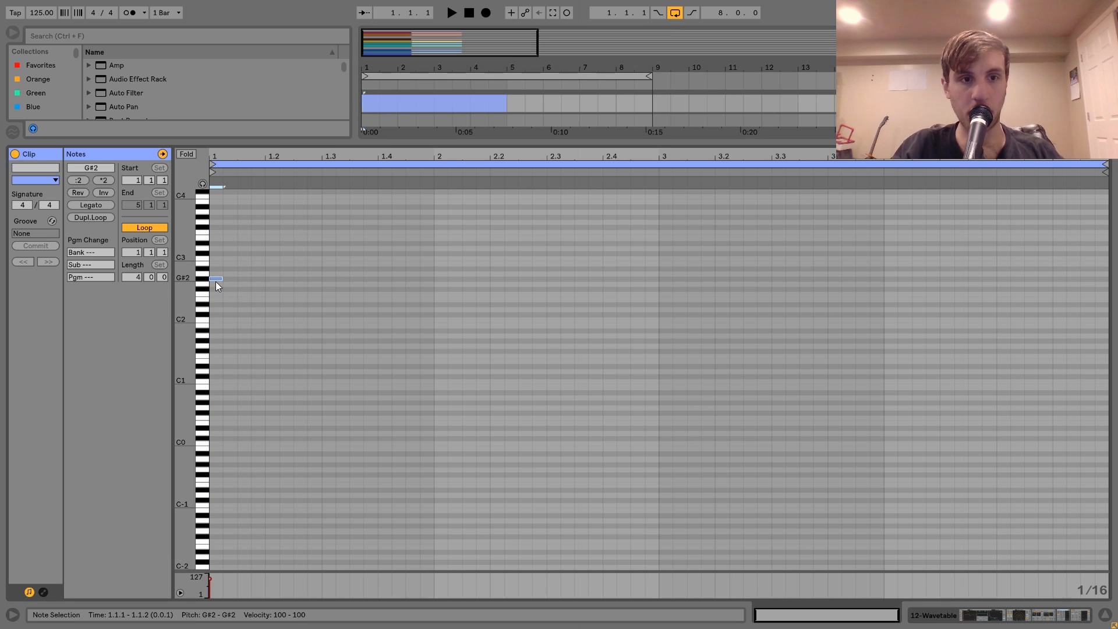
key("Down")
key("shift+Right")
Copy the G2 note to 1.1.4, adjusting its position while auditioning the clip.
key("ctrl+c")
key("Right")
key("ctrl+v")
left_click_drag(253, 283, 257, 284)
key("space")
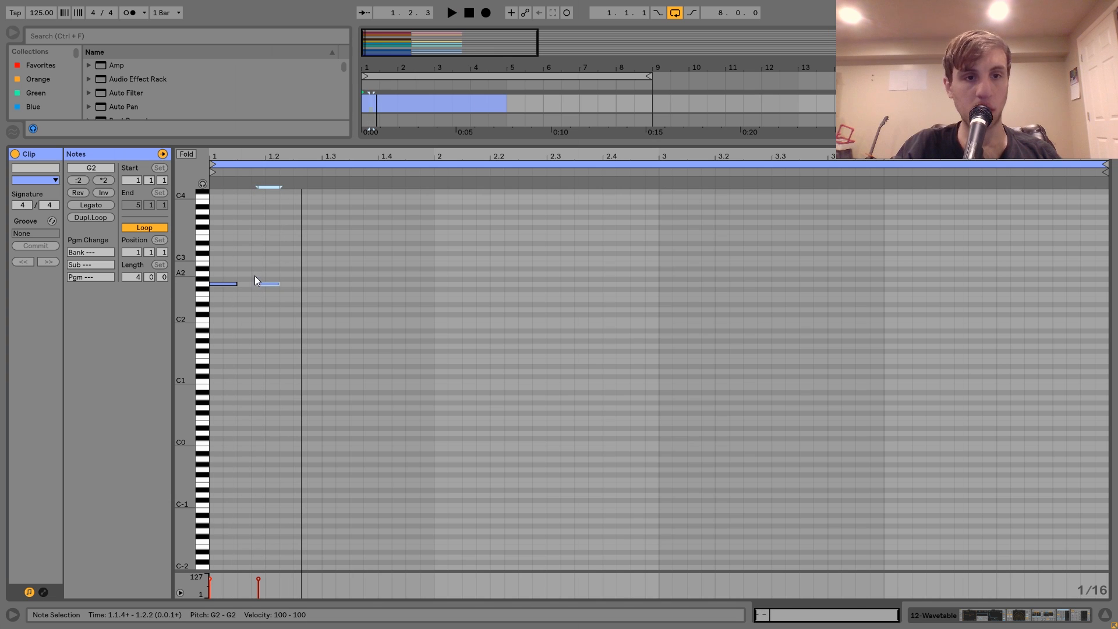
left_click_drag(260, 284, 255, 285)
key("space")
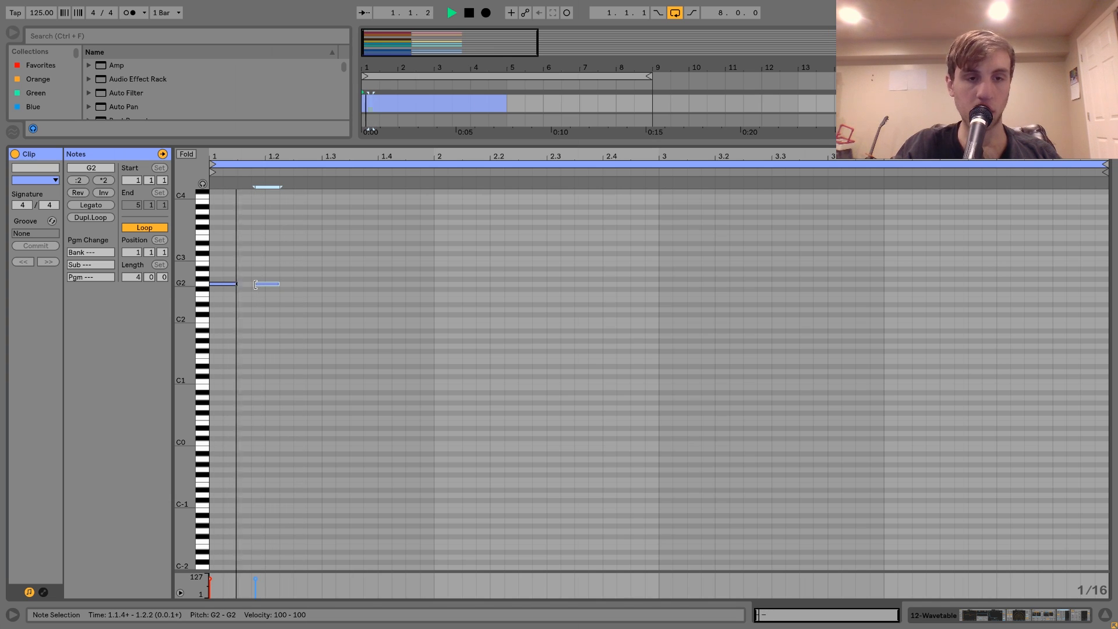
key("space")
key("Left")
key("space")
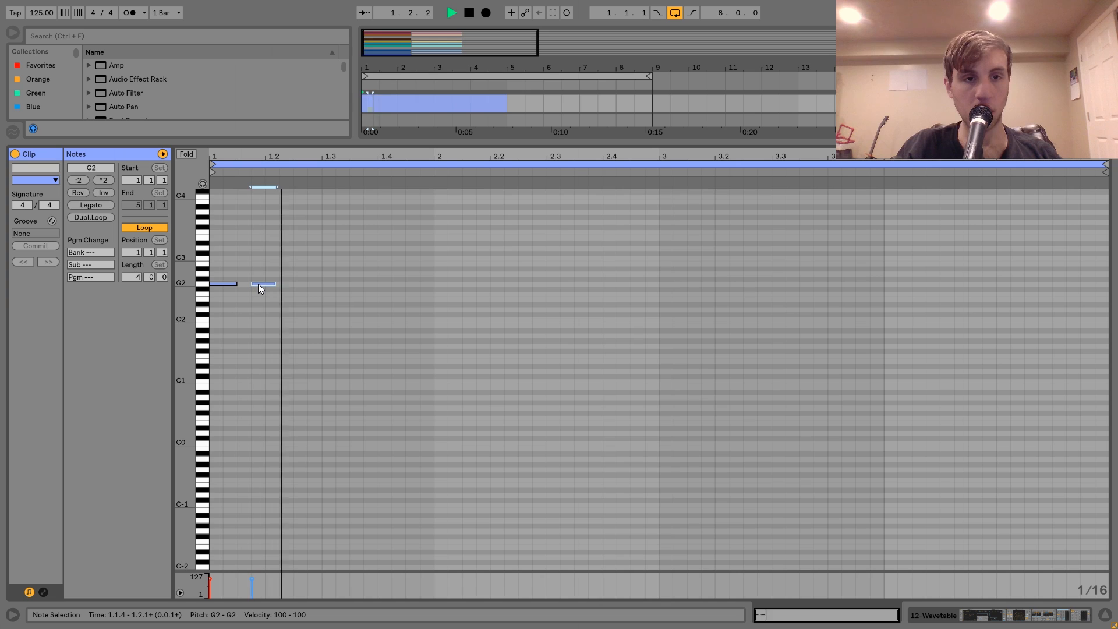
Duplicate the second G2 note twice, placing the copies at 1.2.4 and just after 1.3.2.
key("ctrl+d")
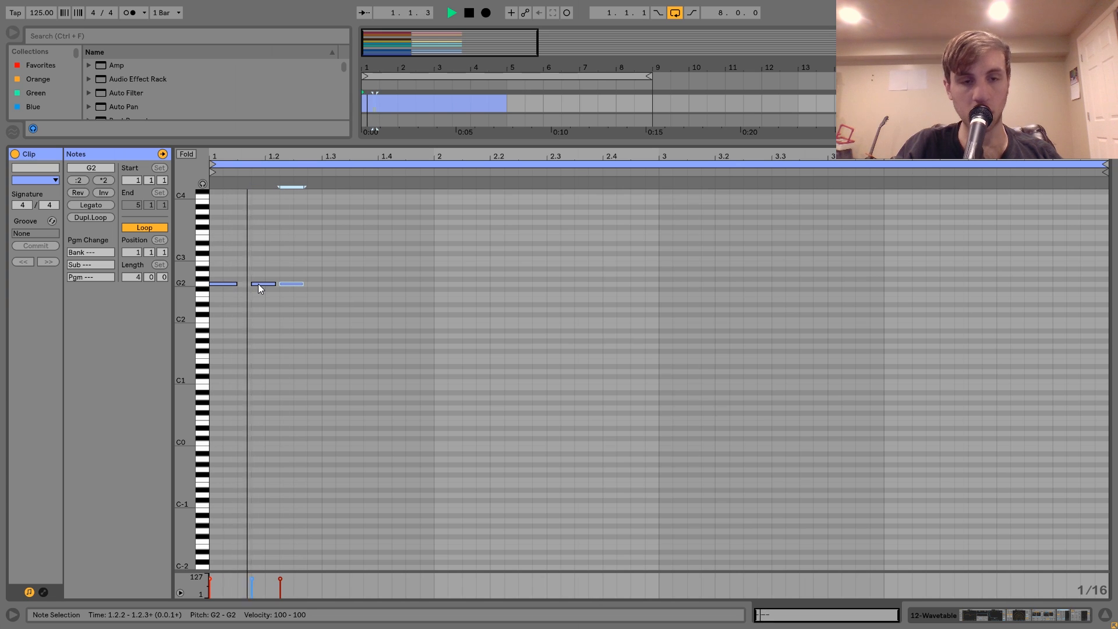
key("Right")
key("Right")
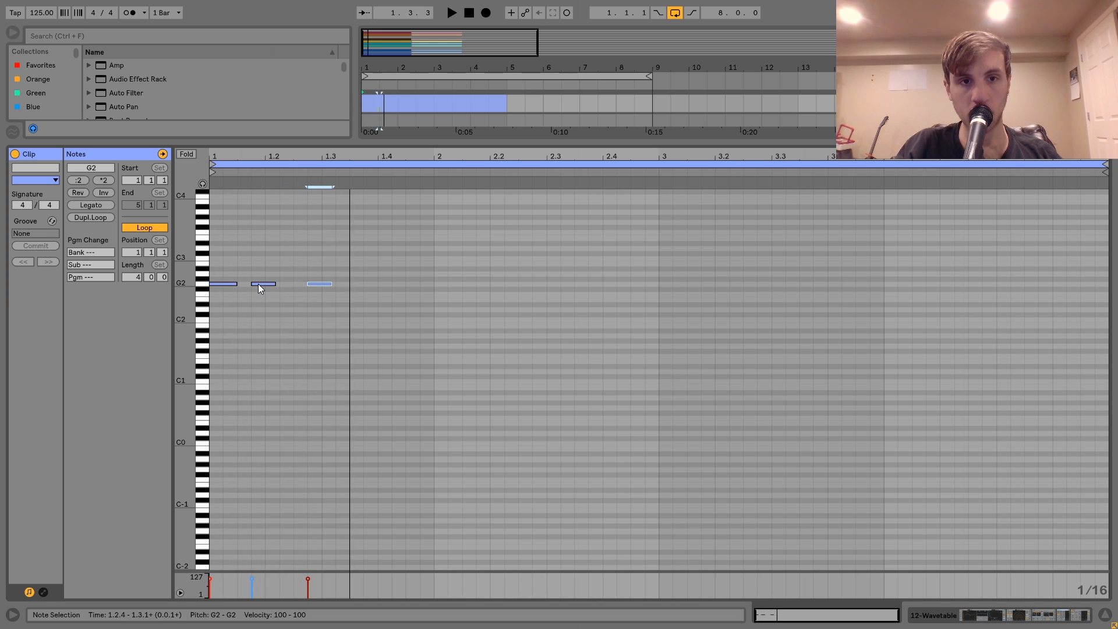
key("ctrl+d")
key("Right")
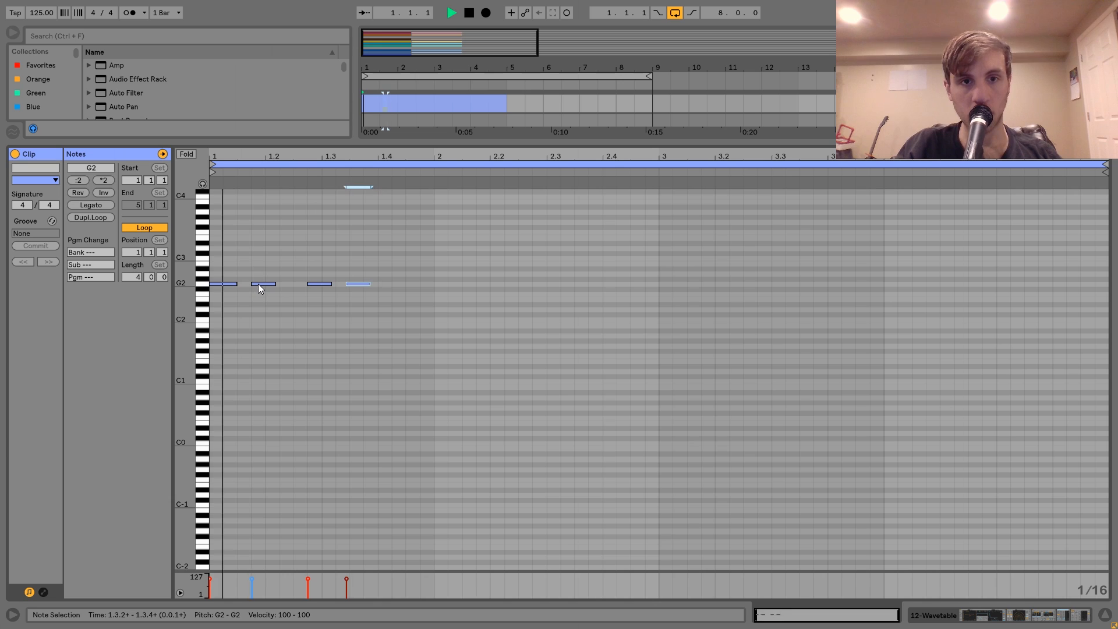
Raise the last two notes to G#2, align the final one to 1.3.2, and replay the clip.
key("Up")
key("Left")
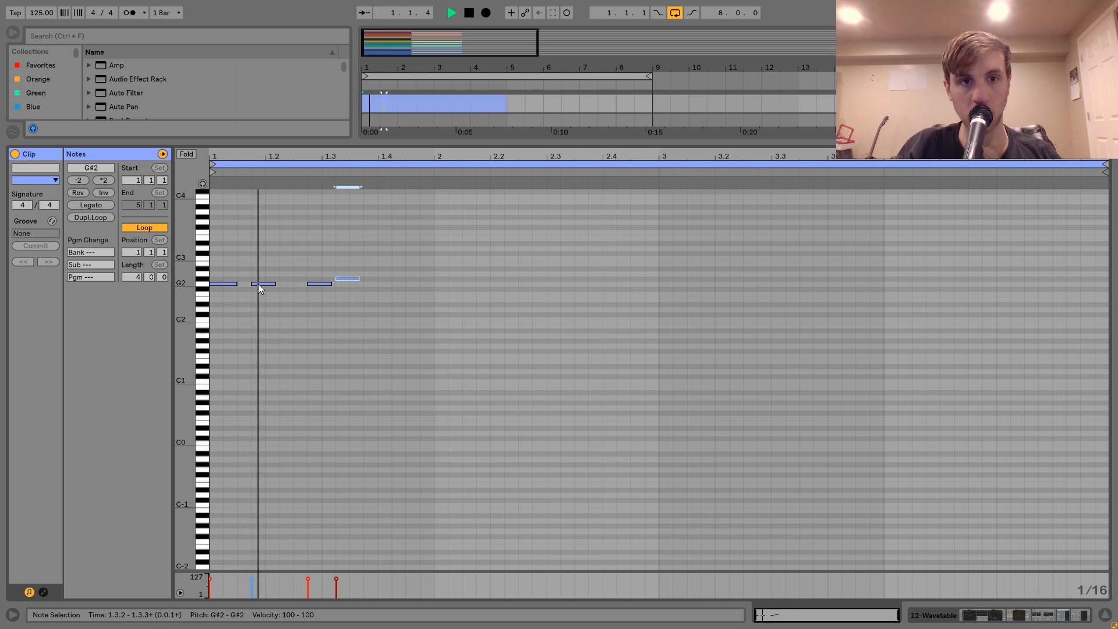
key("space")
left_click(310, 278)
left_click(310, 284)
key("Up")
key("space")
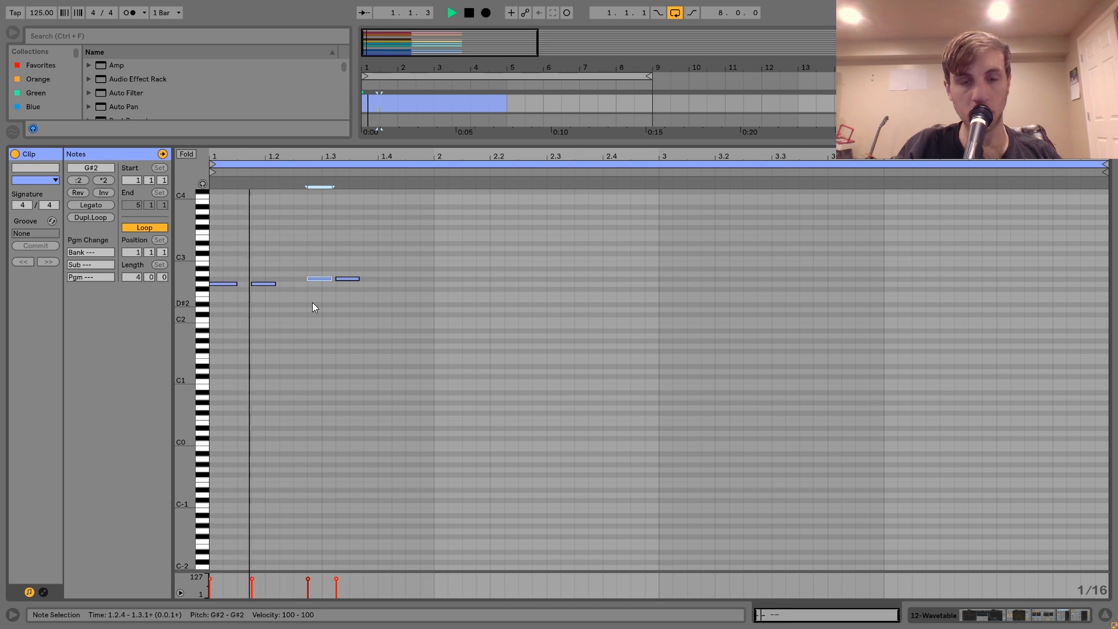
Move the third note to 1.2.3 and lower the fourth note to G2.
key("space")
key("Left")
key("Right")
key("space")
left_click(344, 265)
left_click_drag(344, 279, 345, 292)
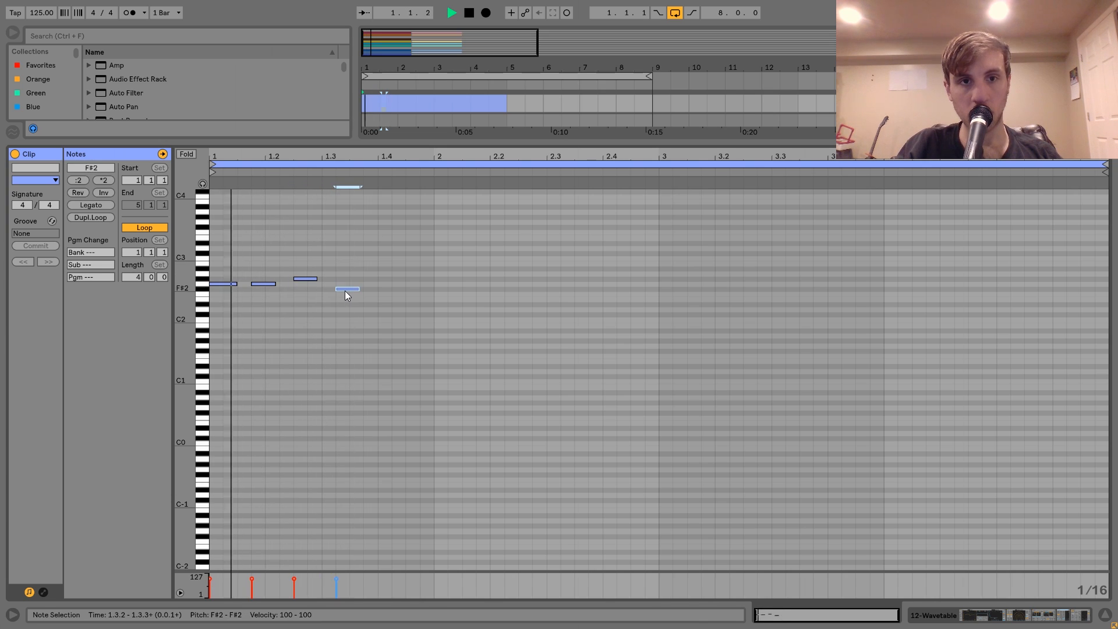
key("Up")
Duplicate the last G2 note to 1.4.1 and transpose the whole phrase up one octave.
key("ctrl+d")
key("Right")
key("ctrl+a")
key("shift+Up")
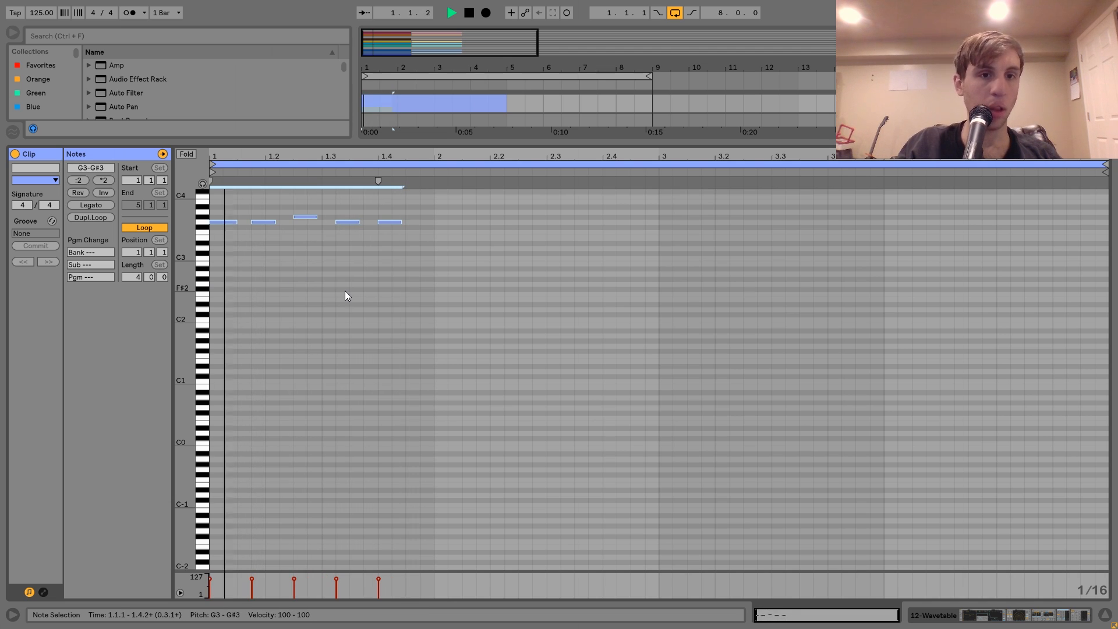
In the Wavetable track's effects, set Echo's feedback to 74% and Reverb's decay time to 3.46 s and dry/wet to 48%.
key("shift+Tab")
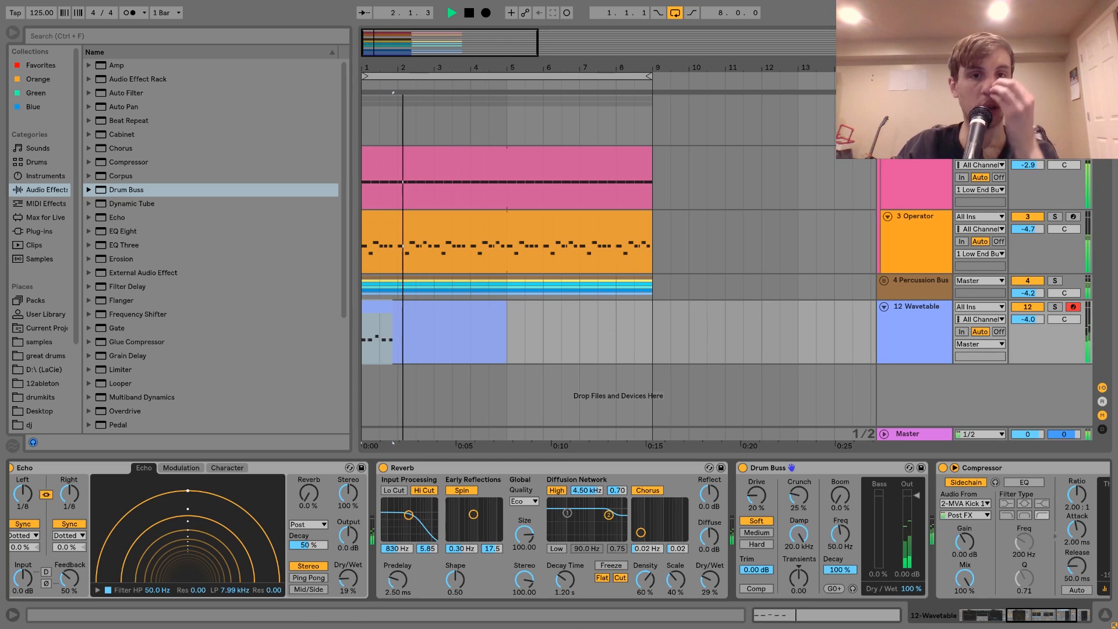
left_click(382, 308)
key("space")
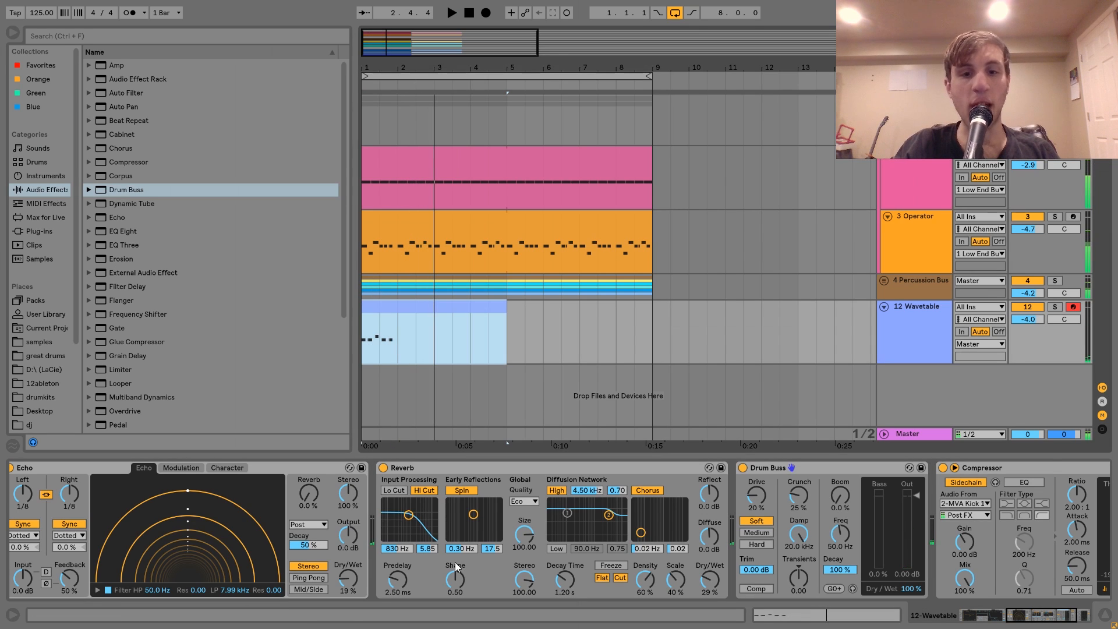
scroll(455, 562, "left", 3)
left_click_drag(230, 578, 230, 560)
key("space")
left_click_drag(725, 579, 726, 558)
left_click_drag(869, 580, 868, 586)
Duplicate the Wavetable clip to start at bar 5 and open the copy for note editing.
left_click(440, 300)
key("ctrl+d")
double_click(526, 307)
left_click(296, 274)
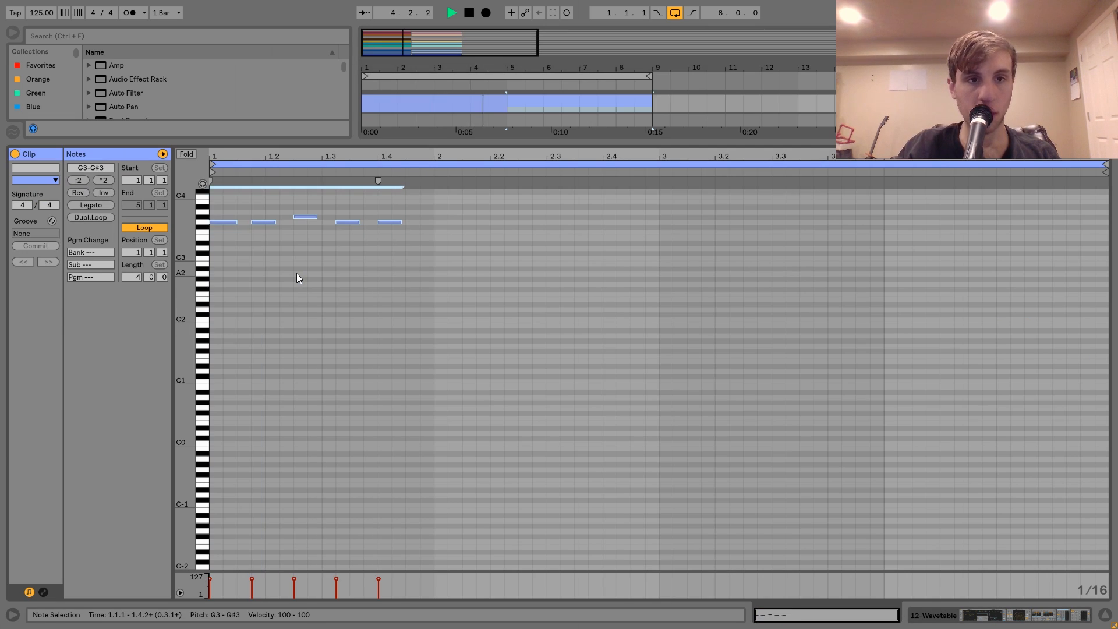
Stop playback and set the copied clip's note grid to fixed 1/8 triplets.
left_click(265, 223)
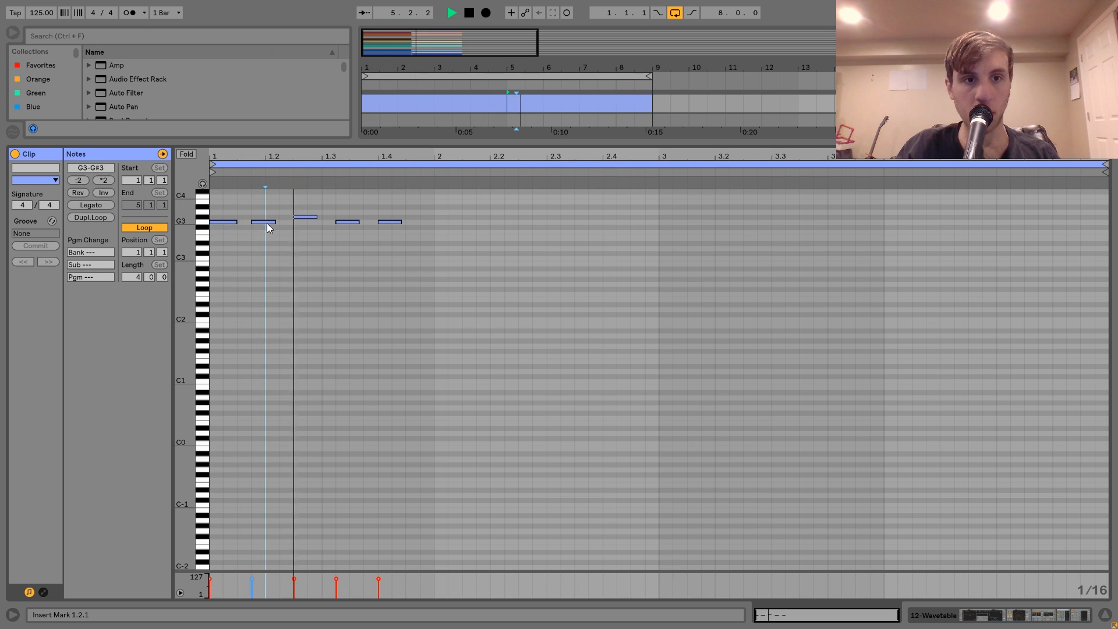
key("space")
right_click(306, 232)
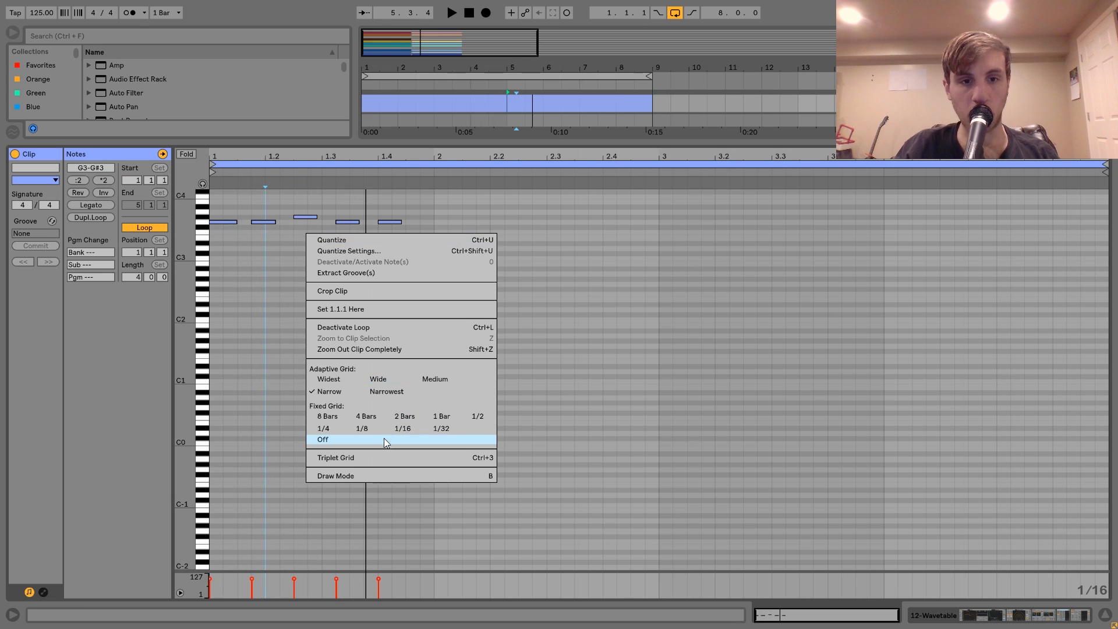
left_click(373, 429)
right_click(373, 430)
left_click(393, 404)
Replace the copied clip's second note and its G#3 note with three eighth-triplet G3 notes, and play it back.
double_click(264, 222)
key("ctrl+z")
key("space")
double_click(288, 222)
double_click(309, 222)
left_click(309, 217)
key("Delete")
key("space")
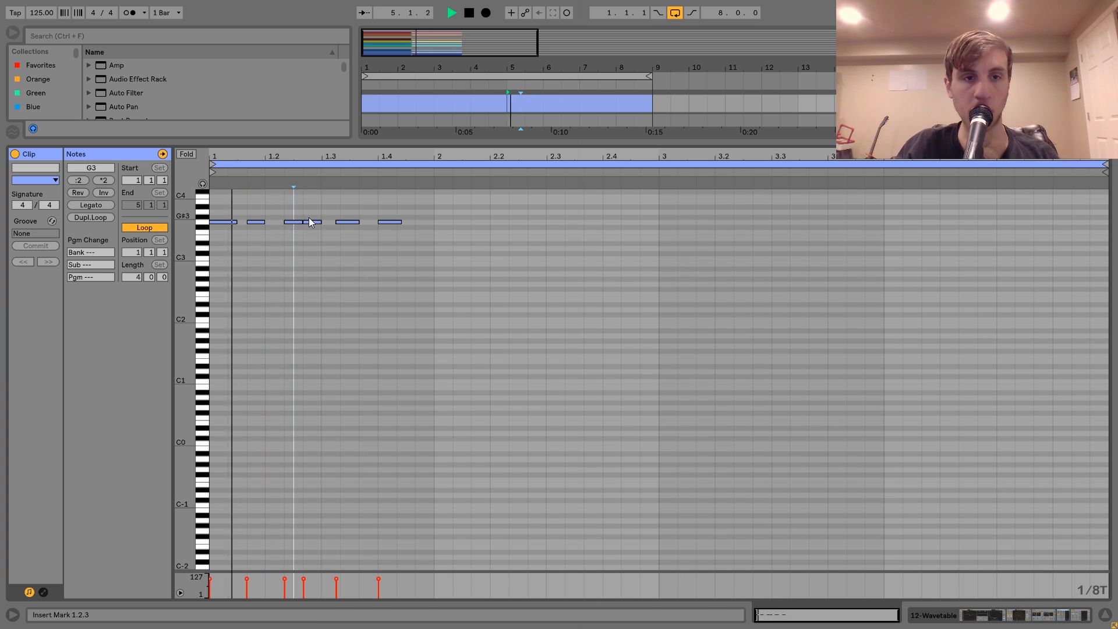
Turn off the triplet grid, return to the arrangement and select the first Wavetable clip.
right_click(327, 254)
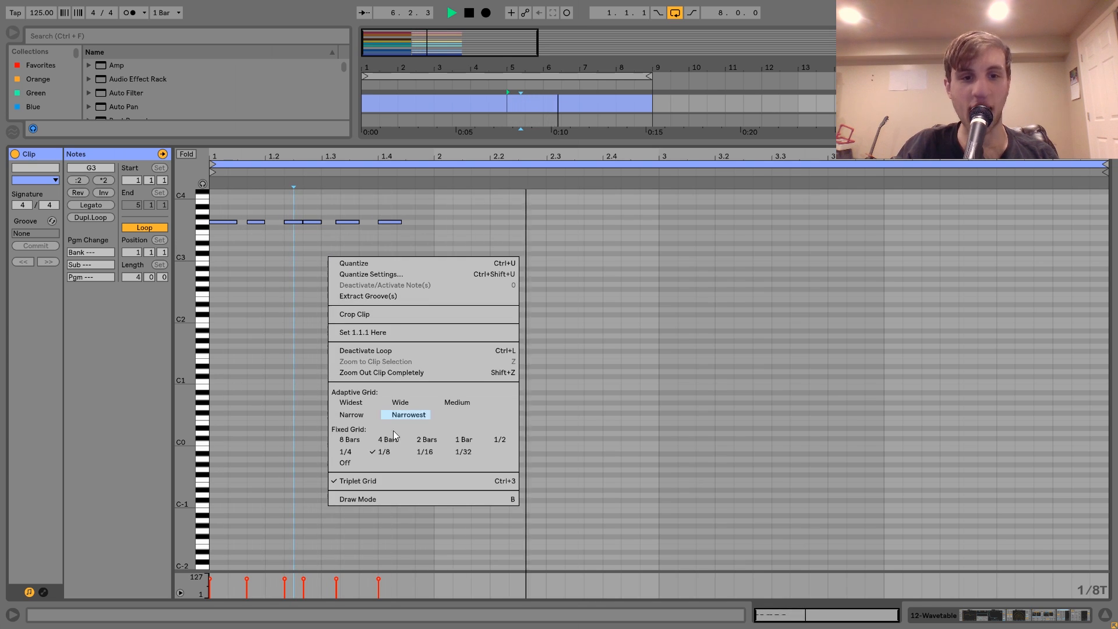
left_click(356, 415)
right_click(359, 413)
left_click(376, 386)
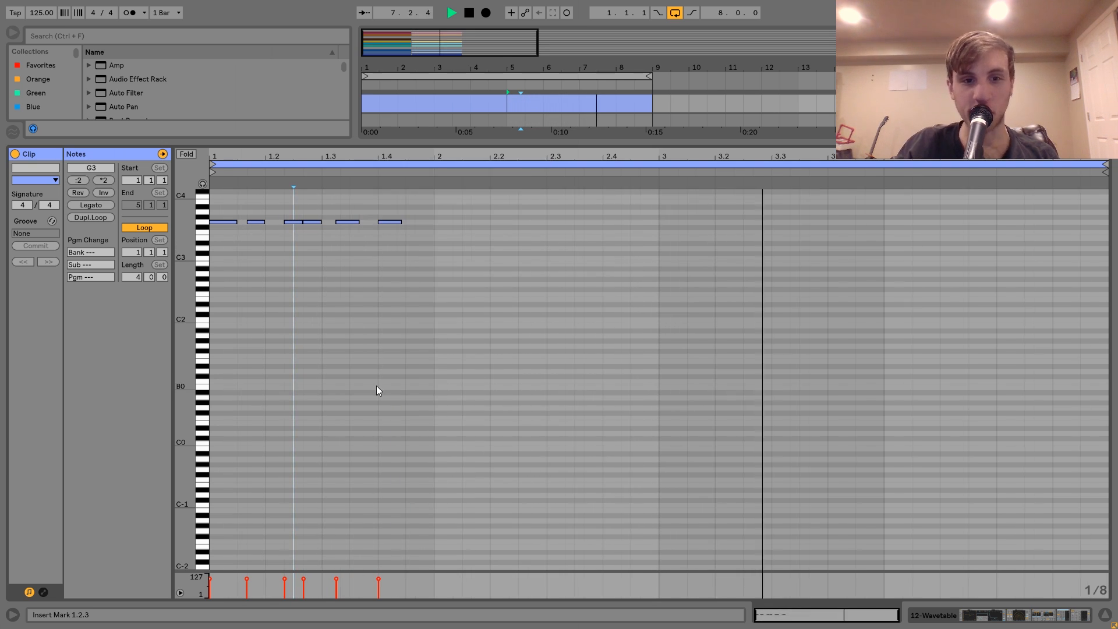
double_click(915, 104)
left_click(471, 309)
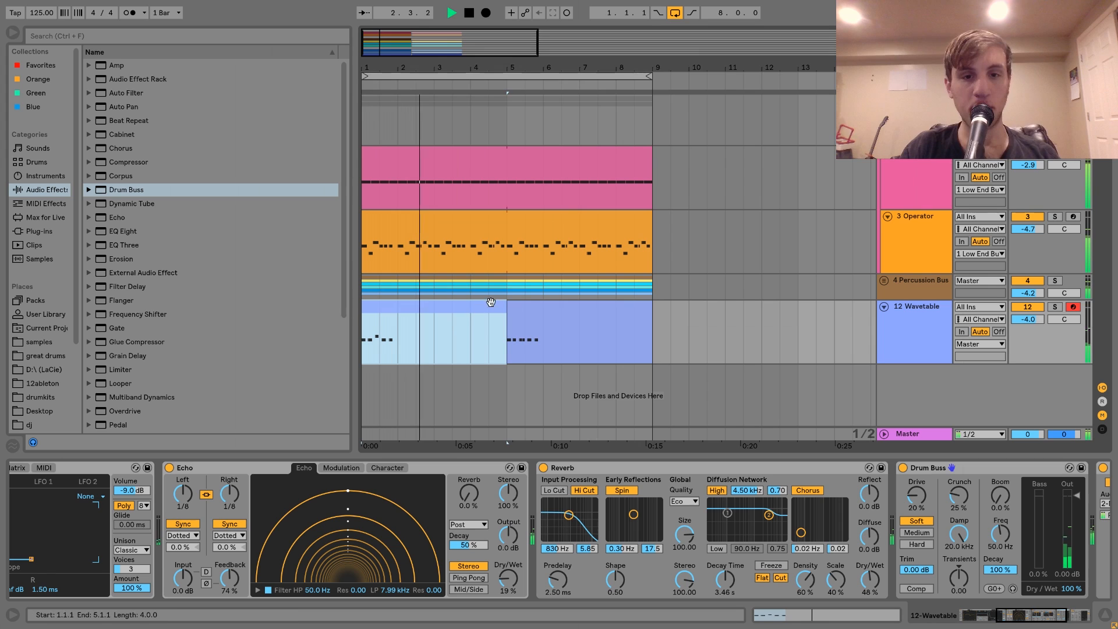
Join the two Wavetable clips into one eight-bar clip and play it from bar 1.
left_click(543, 309)
key("space")
double_click(544, 309)
key("space")
Add EQ Eight after the Wavetable track's Compressor, set band 1 to a low cut at about 271 Hz, and set the track volume to -5.9 dB.
left_click(1058, 621)
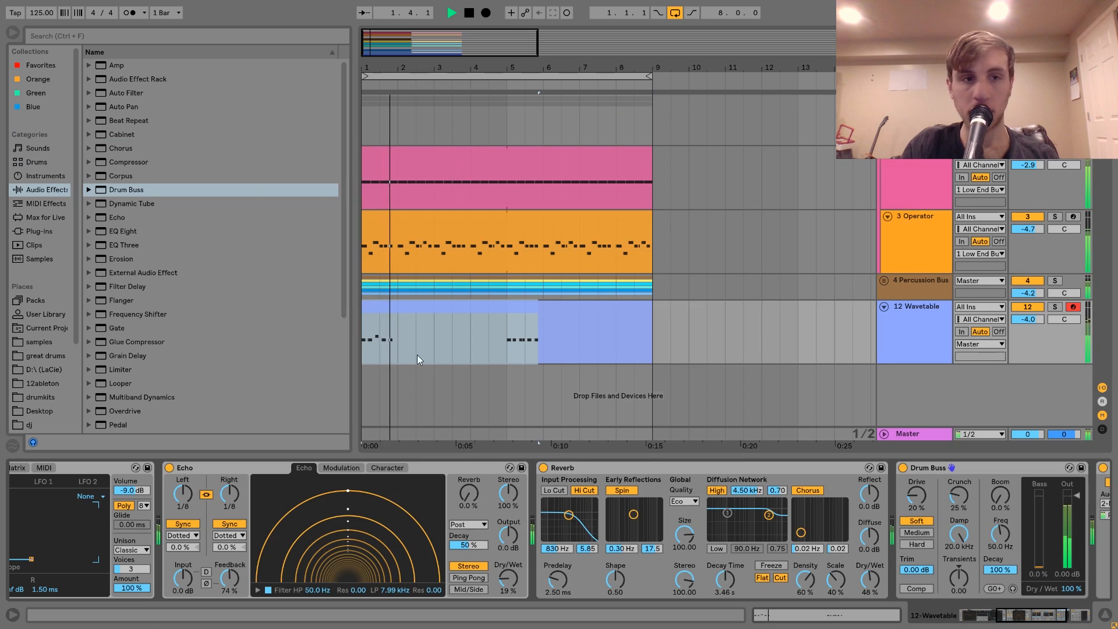
double_click(116, 231)
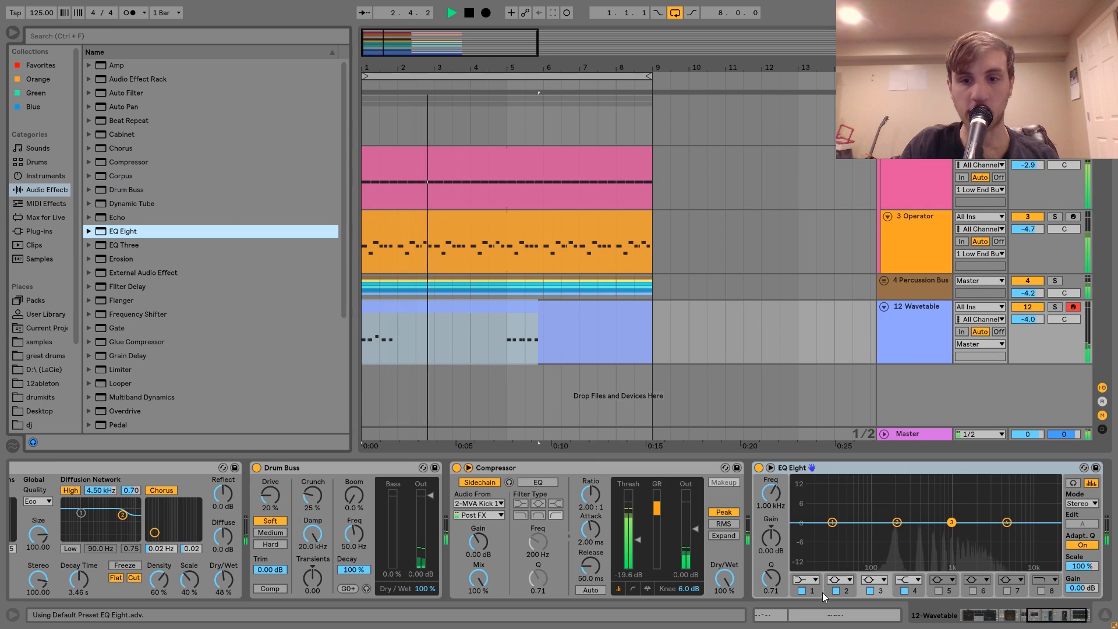
left_click(810, 579)
left_click(807, 502)
left_click_drag(779, 504, 779, 469)
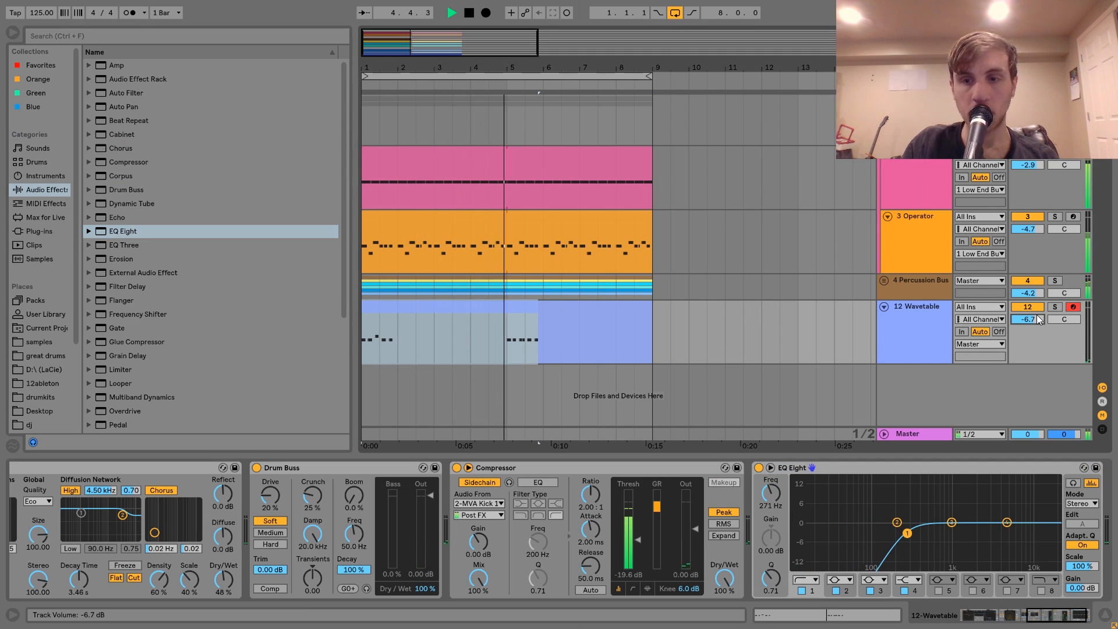
left_click_drag(1037, 319, 1037, 326)
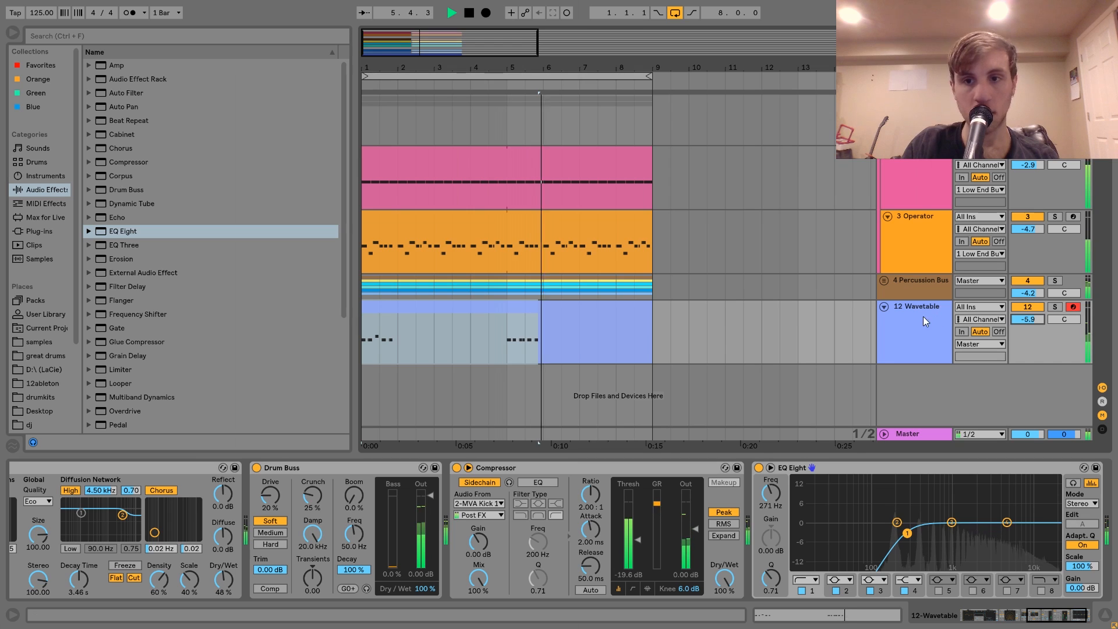
Examine the notes of the joined Wavetable clip at bars 5 and 1, play the bar 5 triplet variation, and return to the arrangement.
double_click(501, 318)
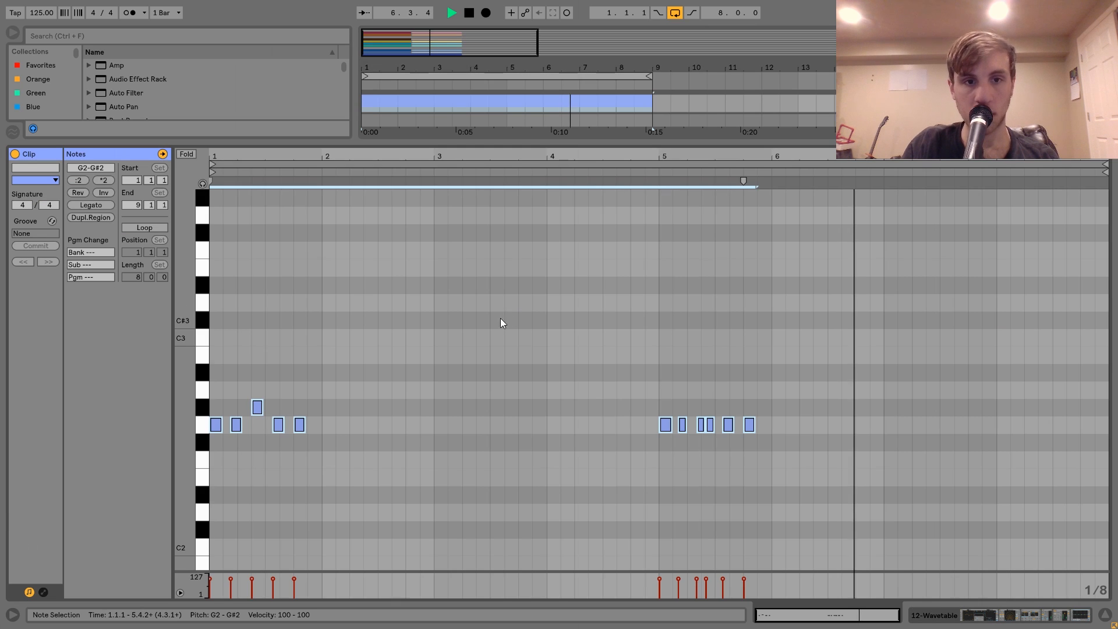
key("space")
left_click(683, 425)
left_click_drag(682, 154, 681, 177)
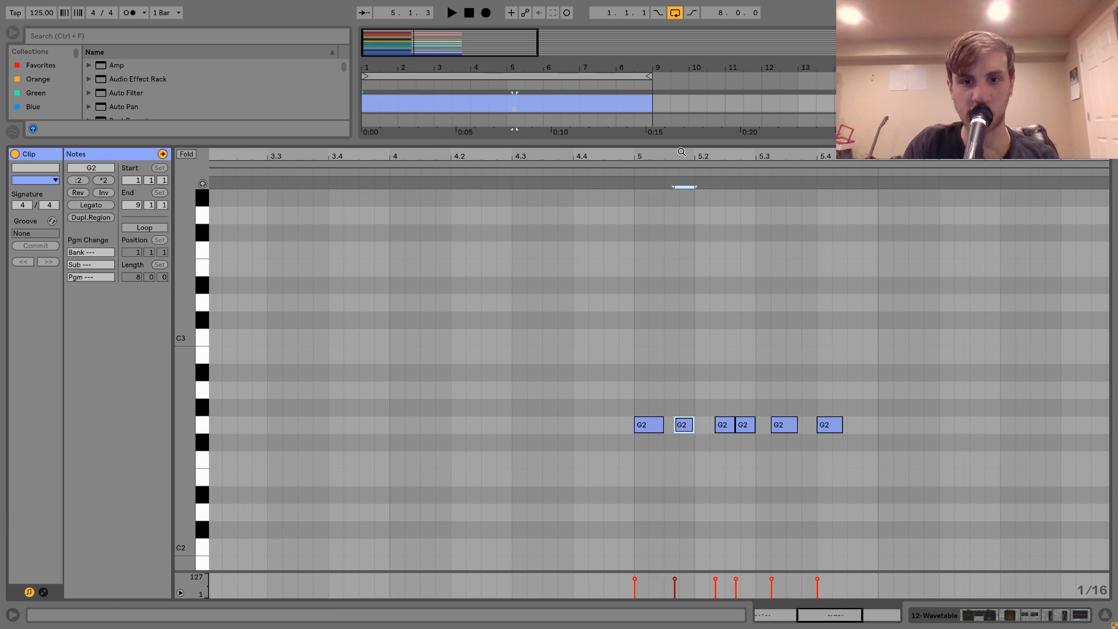
left_click(689, 428)
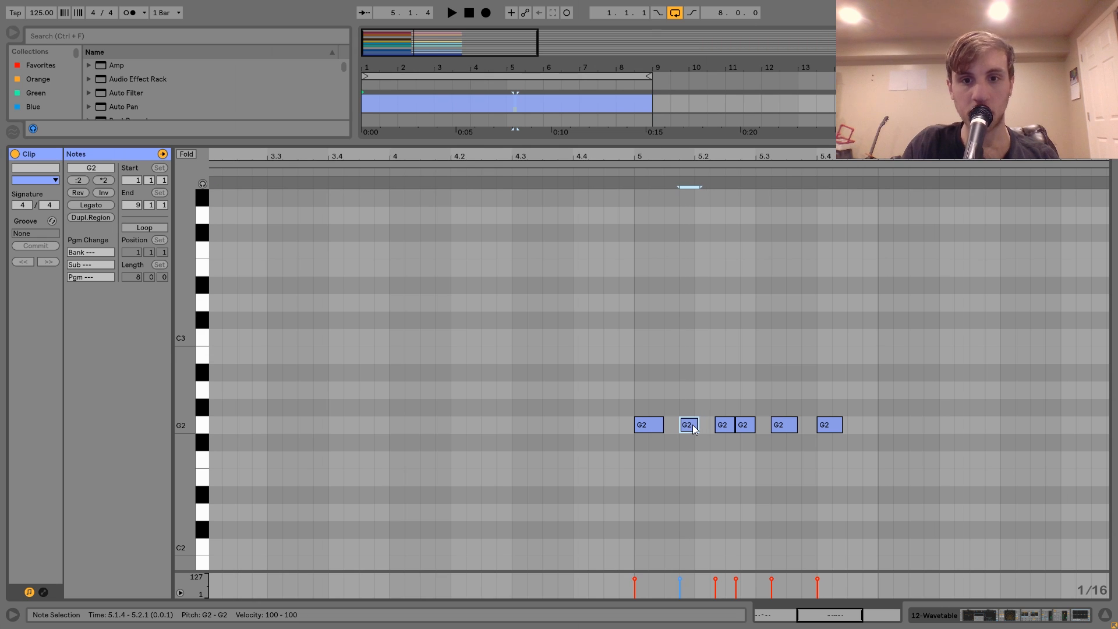
left_click(627, 181)
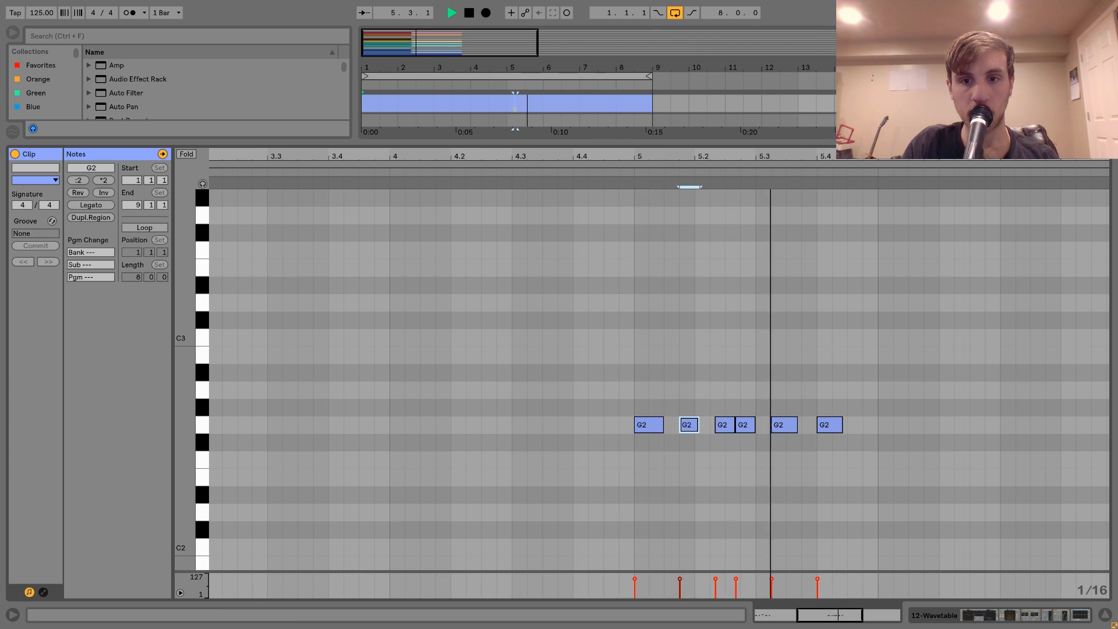
key("space")
scroll(533, 391, "left", 2)
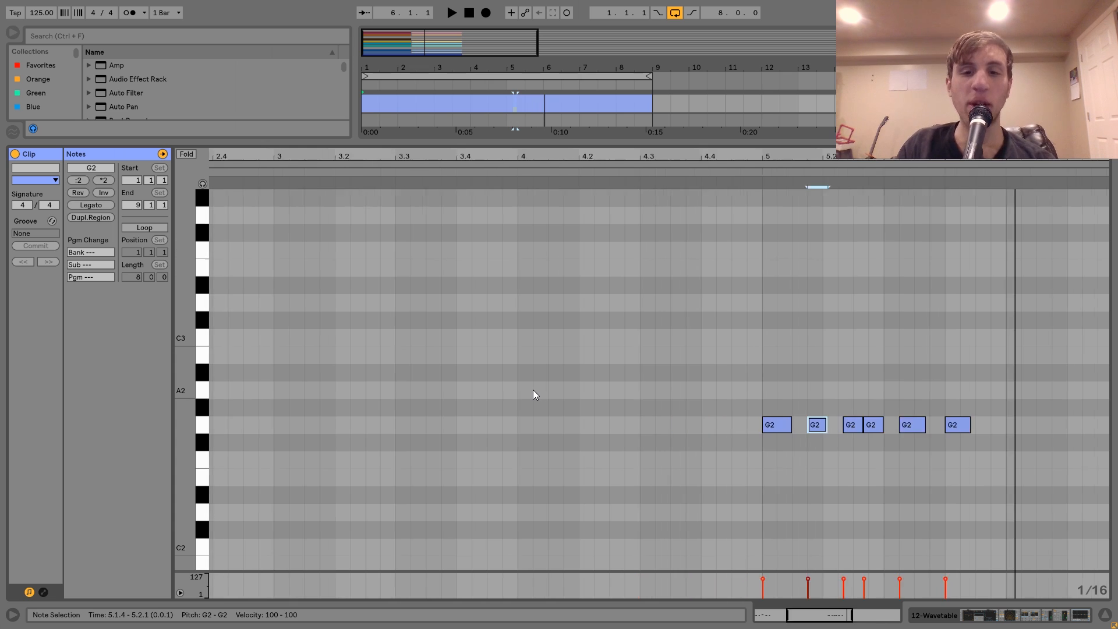
scroll(533, 390, "left", 7)
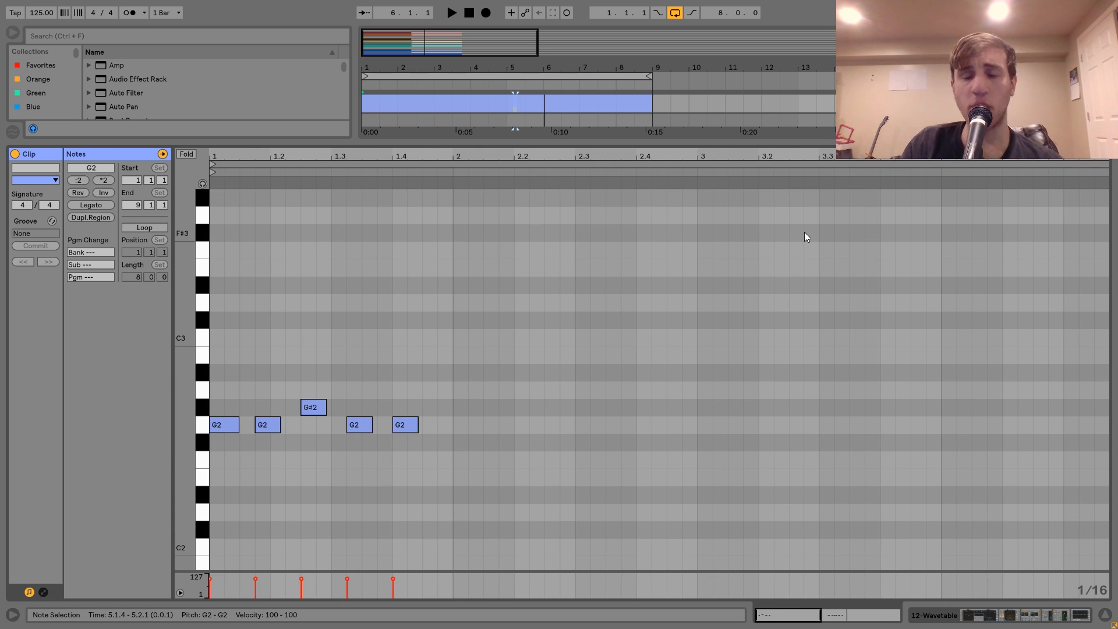
key("shift+Tab")
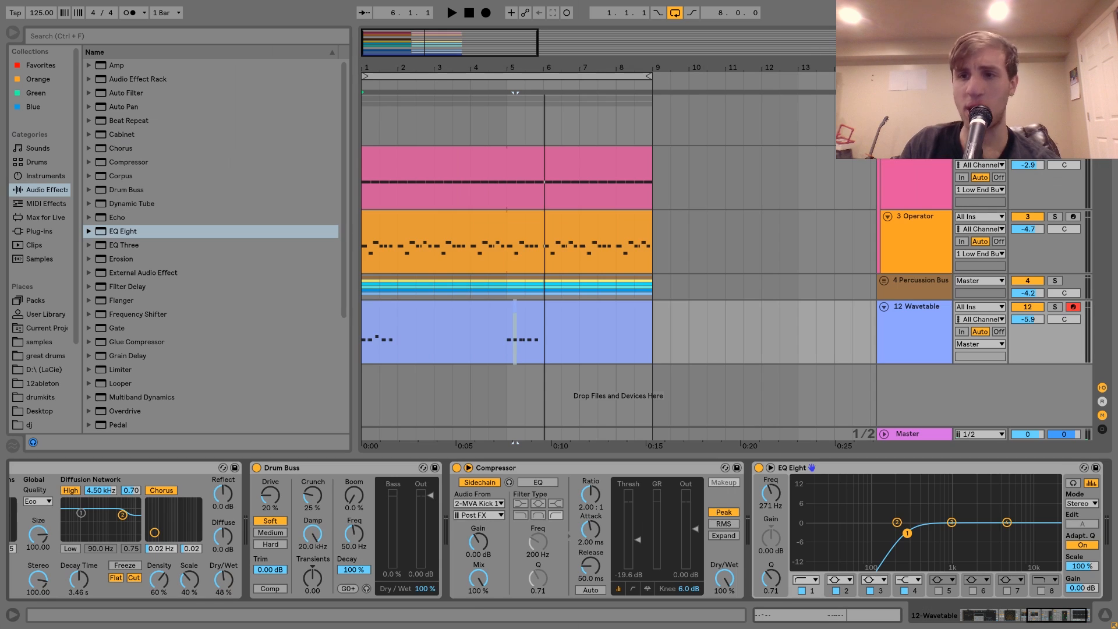
Listen to the Wavetable clip soloed from bar 1, and compare it with the full mix after removing the solo.
left_click(1054, 307)
scroll(498, 531, "left", 10)
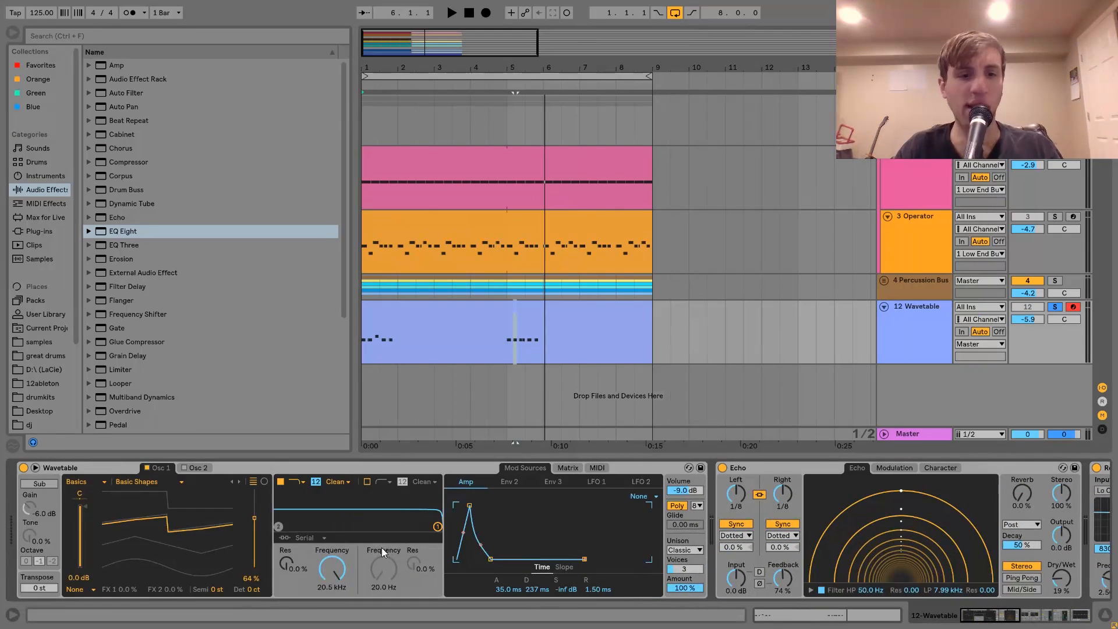
left_click(394, 309)
key("space")
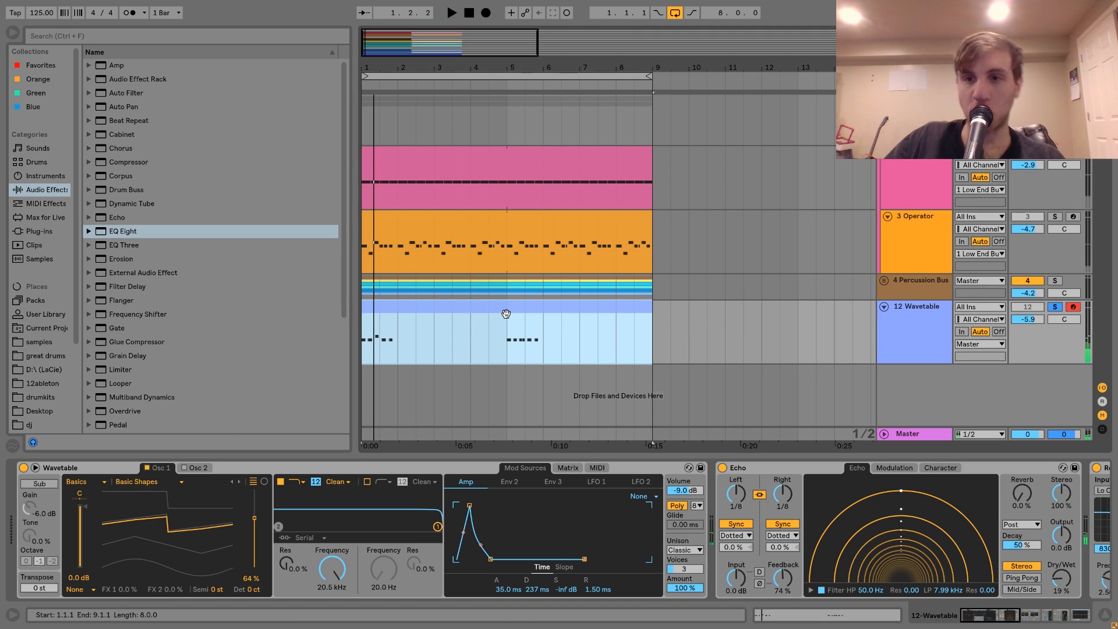
key("space")
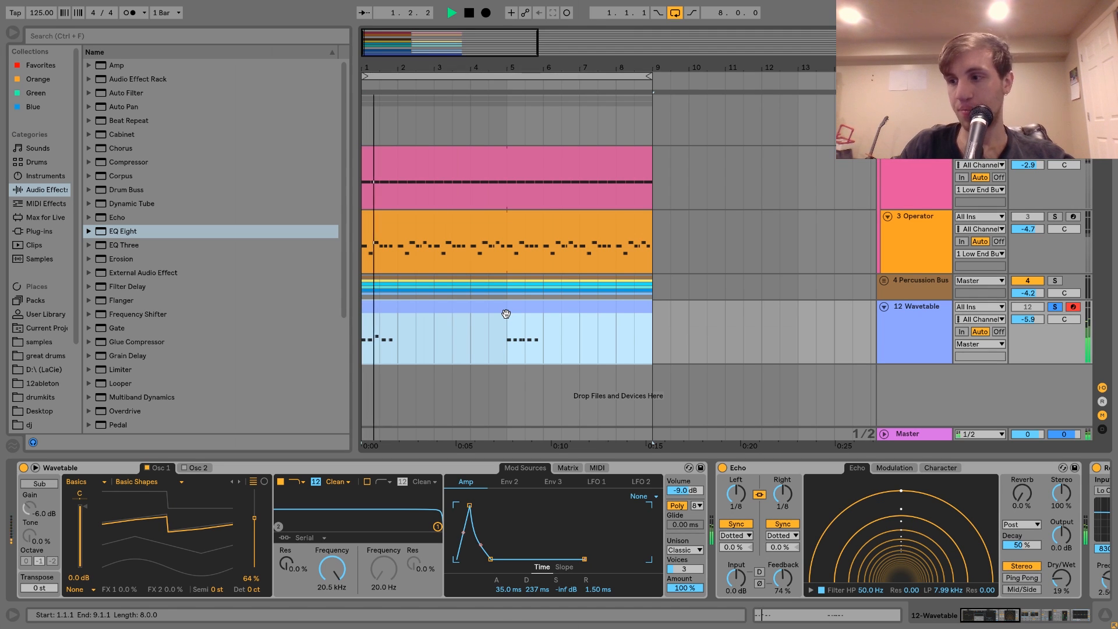
left_click(1056, 309)
key("space")
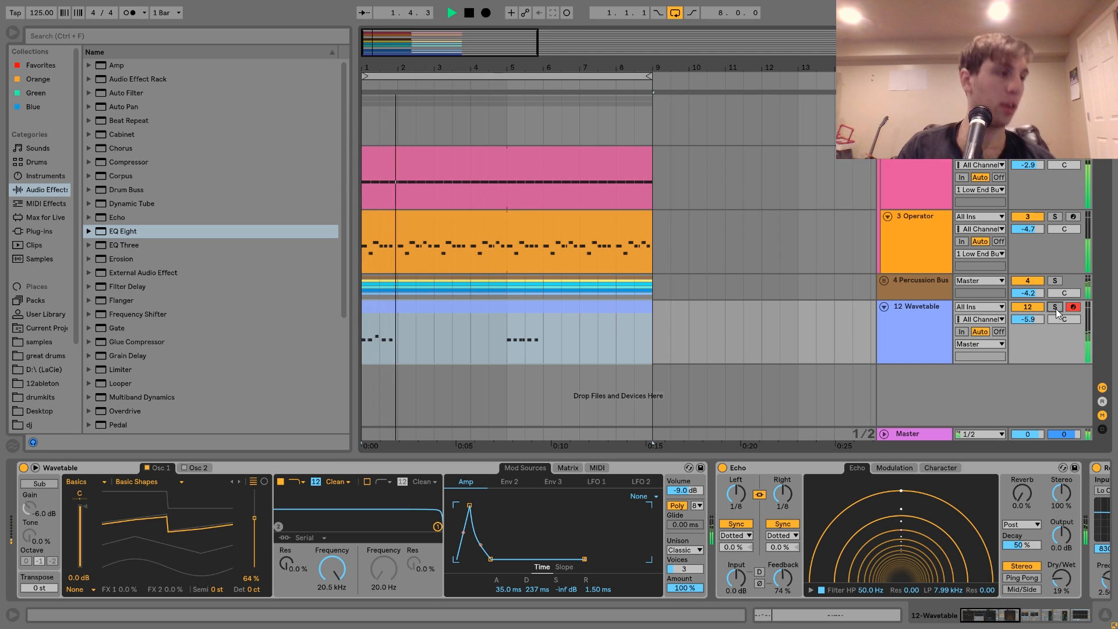
key("space")
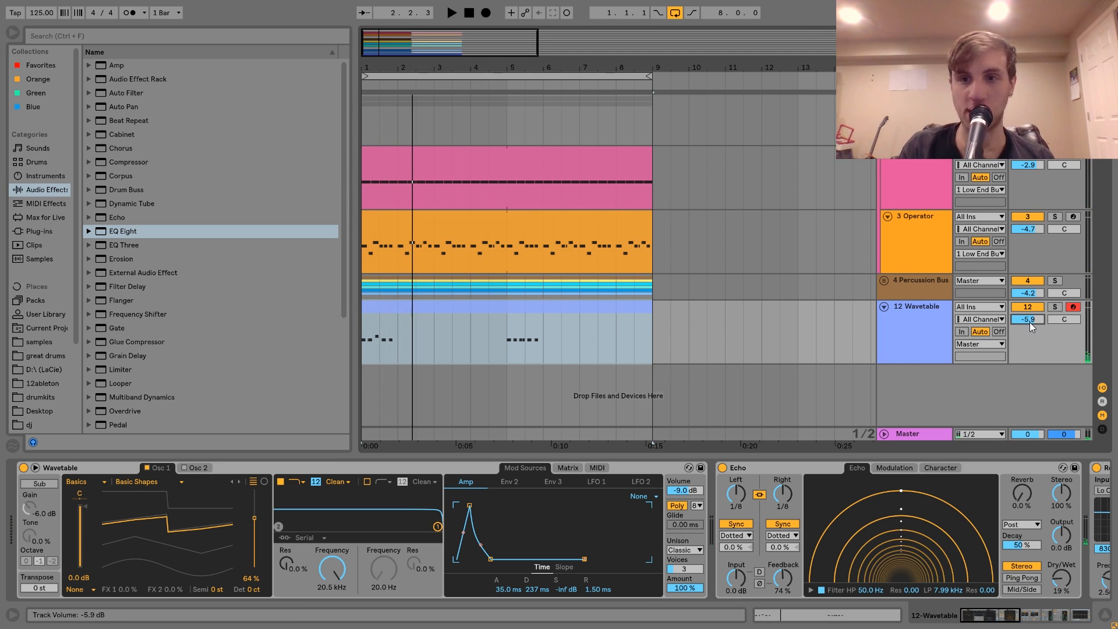
Turn off the arrangement loop and play the full eight-bar groove from bar 1 past its end.
left_click(674, 16)
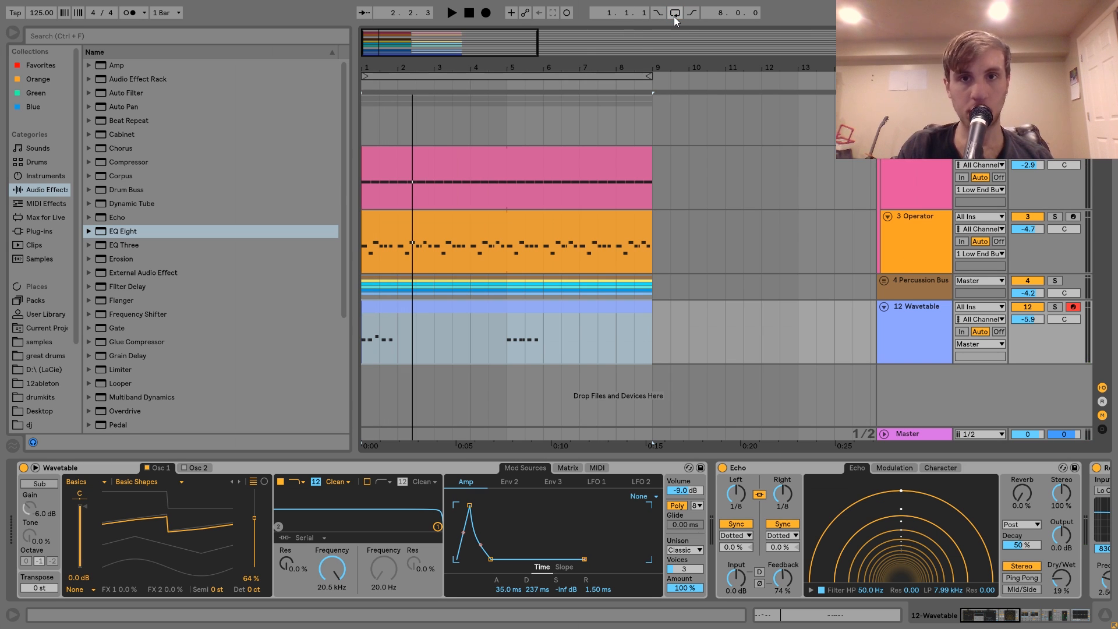
key("space")
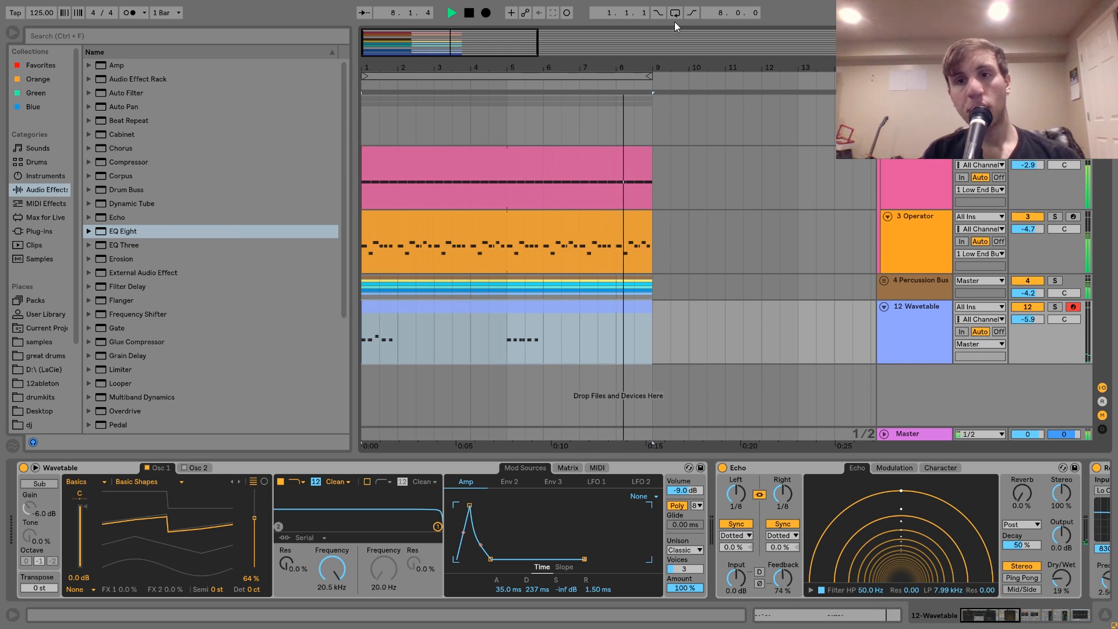
key("space")
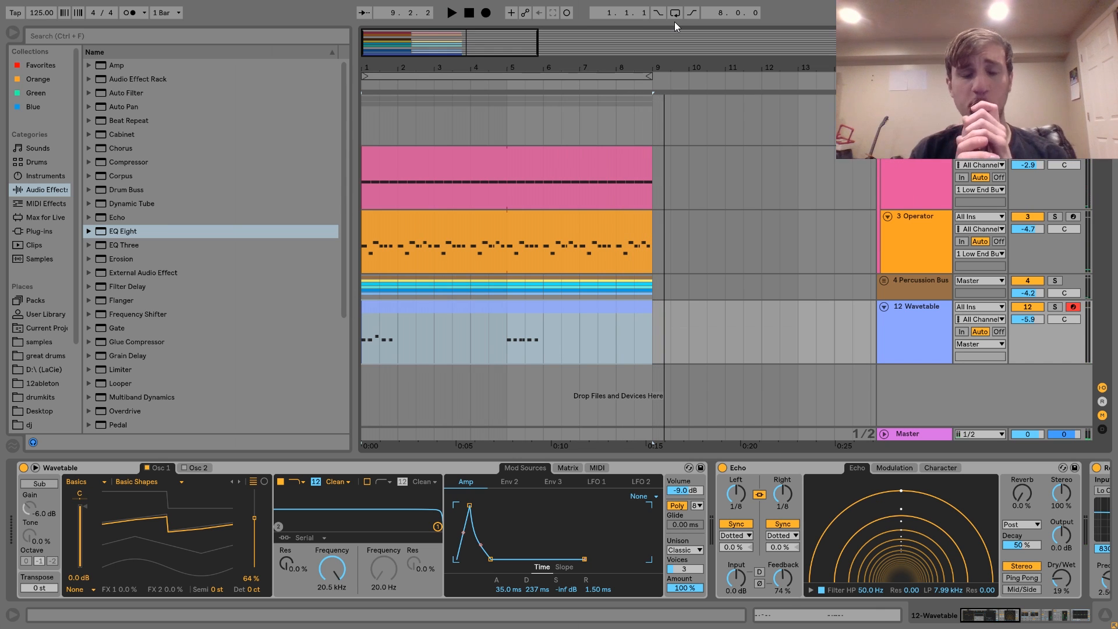